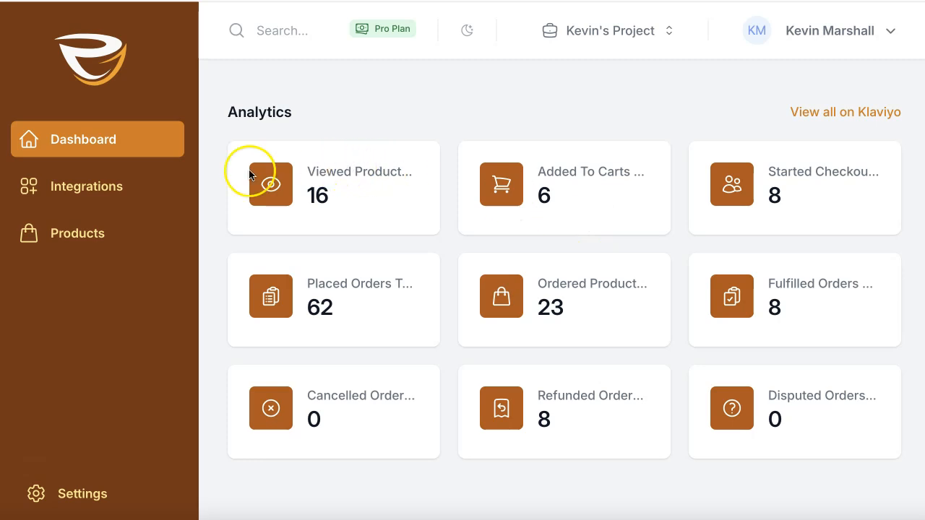
Step: Open the integrations onboarding checklist and connect Klaviyo, allowing ConnectMagic to access the account's information
{"action": "left_click", "coordinate": [100, 184]}
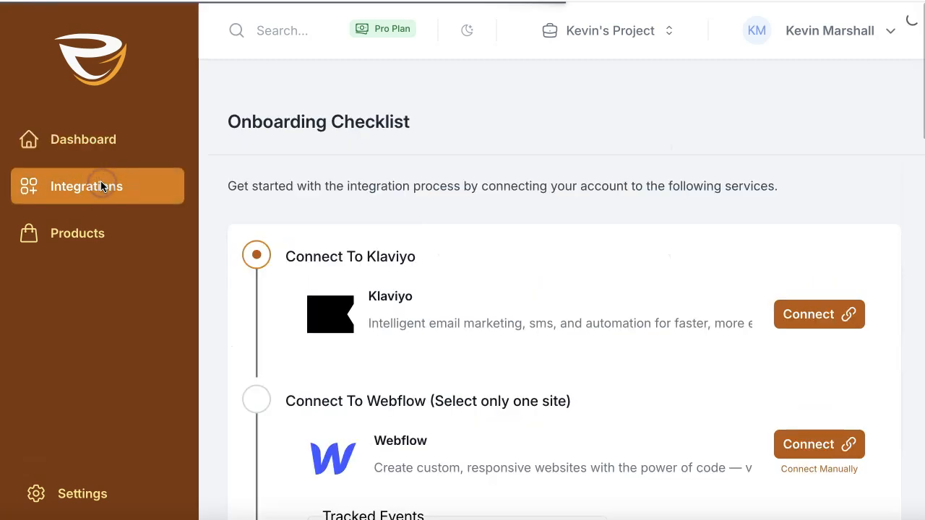
{"action": "scroll", "coordinate": [493, 318], "scroll_direction": "down", "scroll_amount": 1}
{"action": "scroll", "coordinate": [493, 318], "scroll_direction": "up", "scroll_amount": 1}
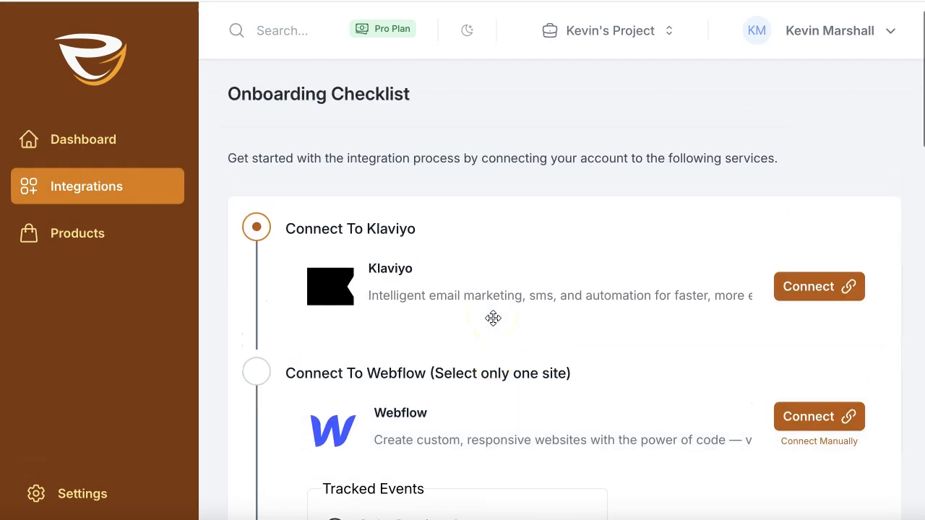
{"action": "scroll", "coordinate": [493, 318], "scroll_direction": "down", "scroll_amount": 1}
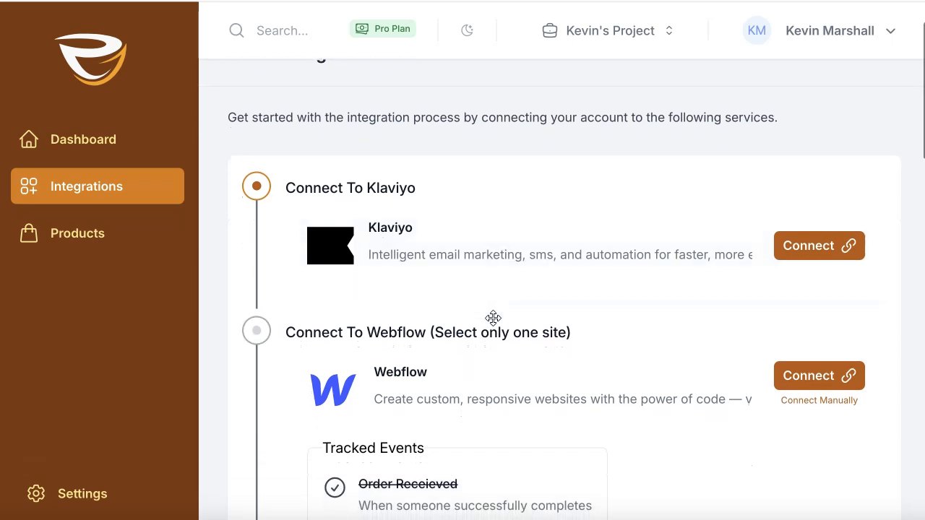
{"action": "left_click", "coordinate": [813, 246]}
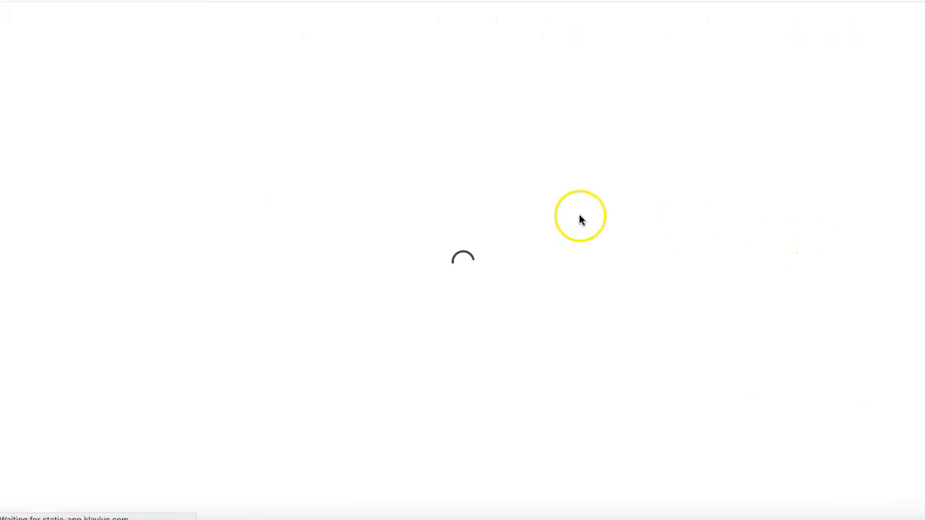
{"action": "left_click", "coordinate": [492, 426]}
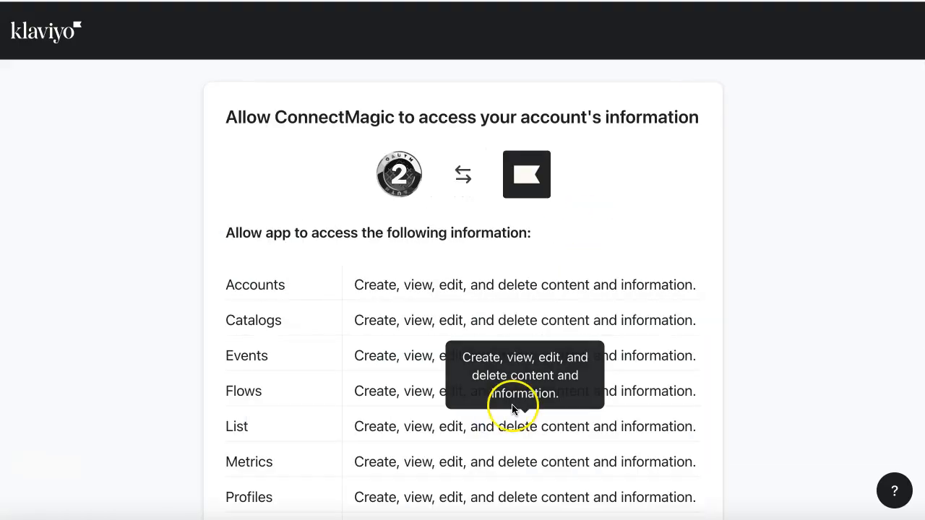
{"action": "scroll", "coordinate": [512, 330], "scroll_direction": "down", "scroll_amount": 4}
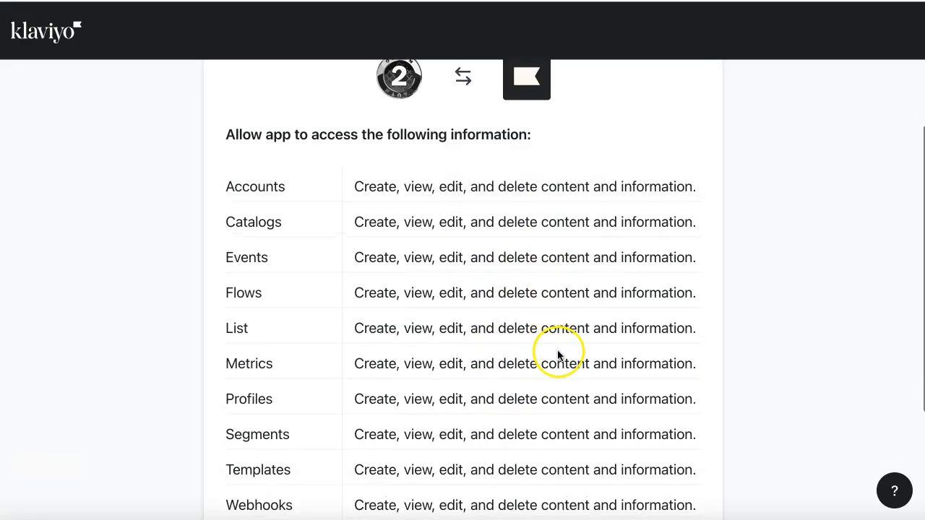
{"action": "left_click", "coordinate": [498, 467]}
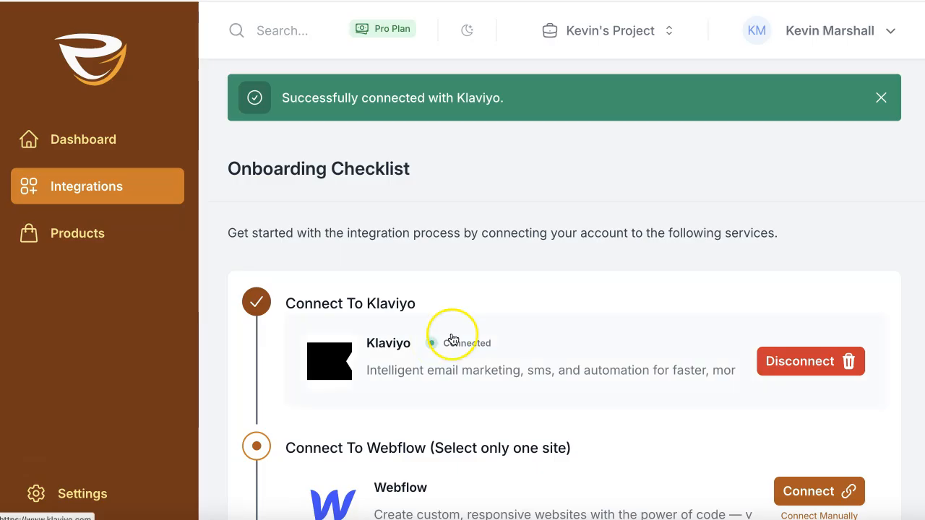
Step: Check the Webflow products list, then return to the integrations checklist
{"action": "scroll", "coordinate": [463, 333], "scroll_direction": "down", "scroll_amount": 1}
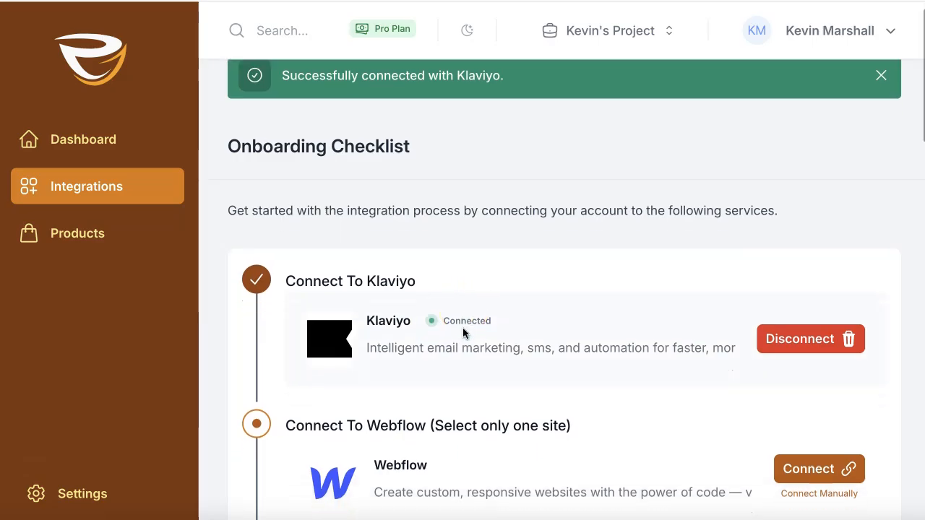
{"action": "scroll", "coordinate": [448, 333], "scroll_direction": "down", "scroll_amount": 1}
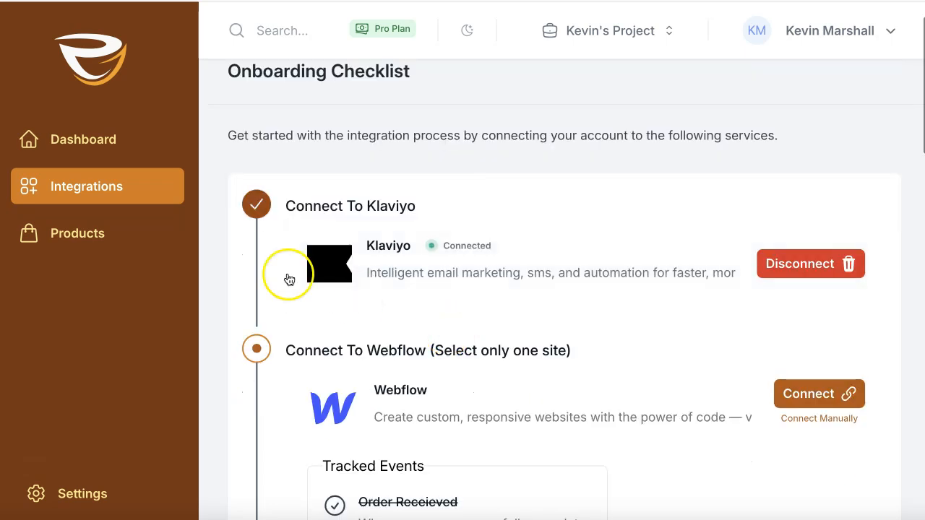
{"action": "left_click", "coordinate": [119, 230]}
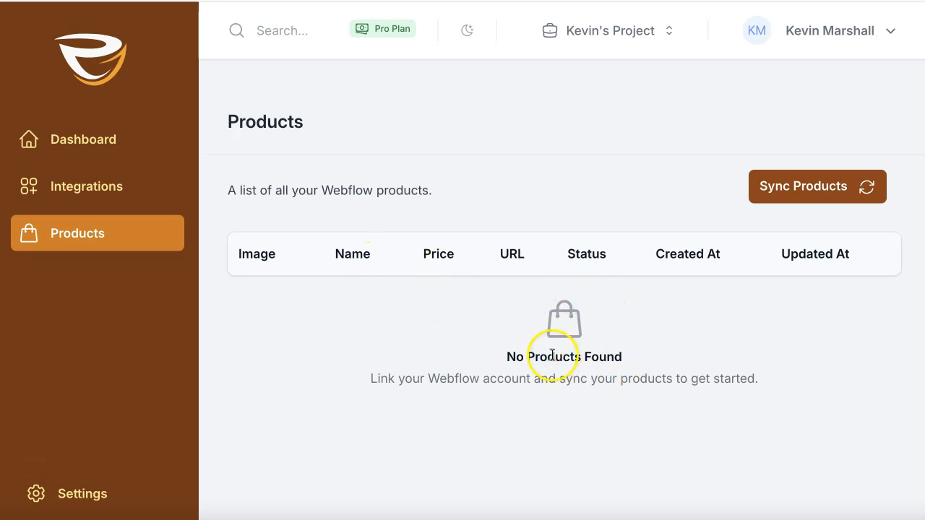
{"action": "left_click", "coordinate": [100, 180]}
Step: Connect Webflow from the onboarding checklist, authorizing ConnectMagic for the Athletic Store site
{"action": "scroll", "coordinate": [625, 283], "scroll_direction": "down", "scroll_amount": 2}
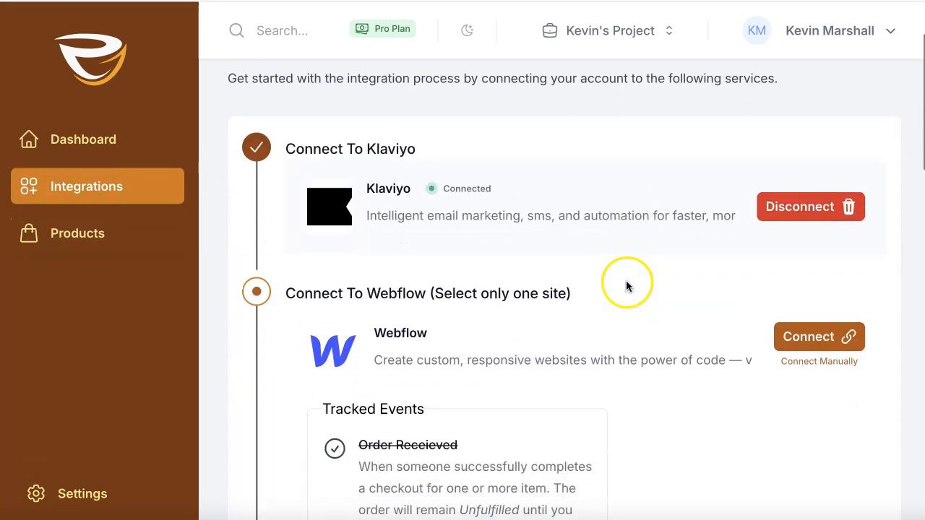
{"action": "left_click", "coordinate": [810, 332]}
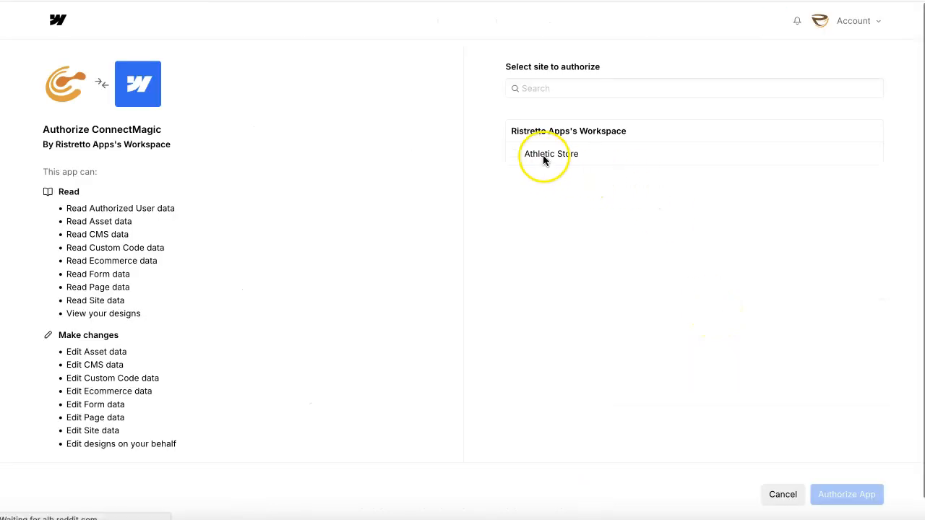
{"action": "left_click", "coordinate": [514, 153]}
{"action": "left_click", "coordinate": [864, 495]}
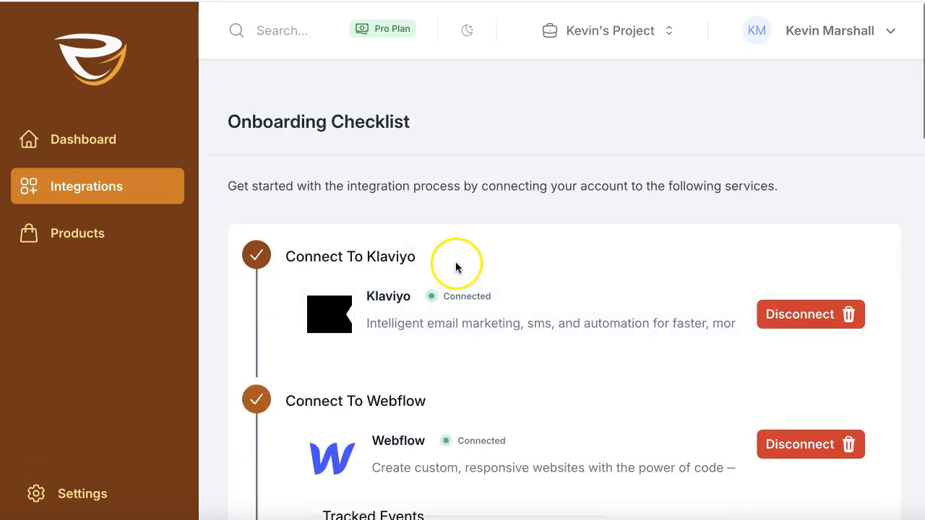
Step: Examine the tracked Webflow order events and the additional events listed in the onboarding checklist
{"action": "scroll", "coordinate": [455, 268], "scroll_direction": "down", "scroll_amount": 4}
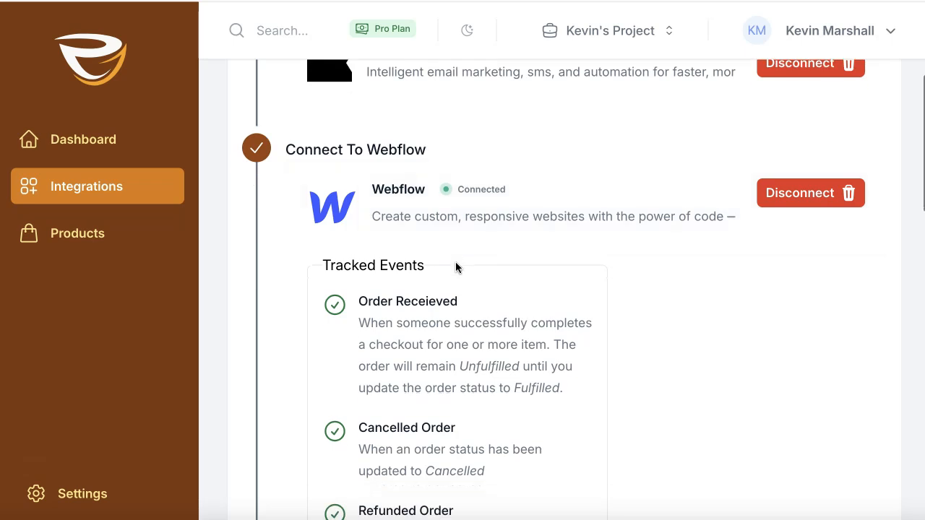
{"action": "scroll", "coordinate": [455, 267], "scroll_direction": "down", "scroll_amount": 1}
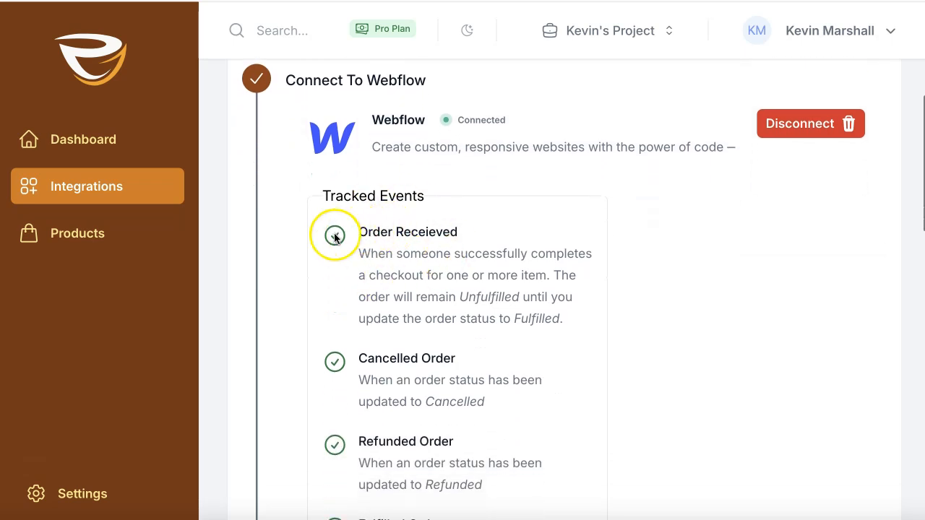
{"action": "scroll", "coordinate": [335, 237], "scroll_direction": "down", "scroll_amount": 1}
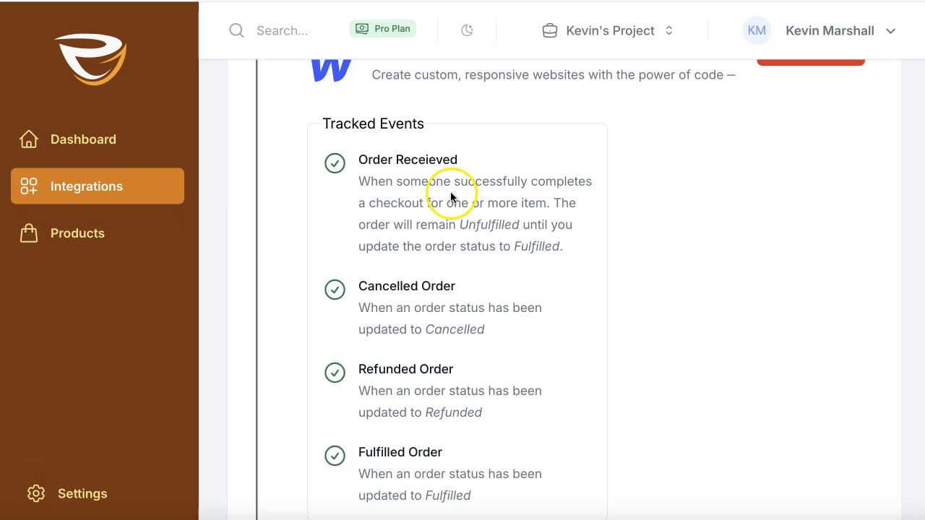
{"action": "scroll", "coordinate": [456, 208], "scroll_direction": "down", "scroll_amount": 1}
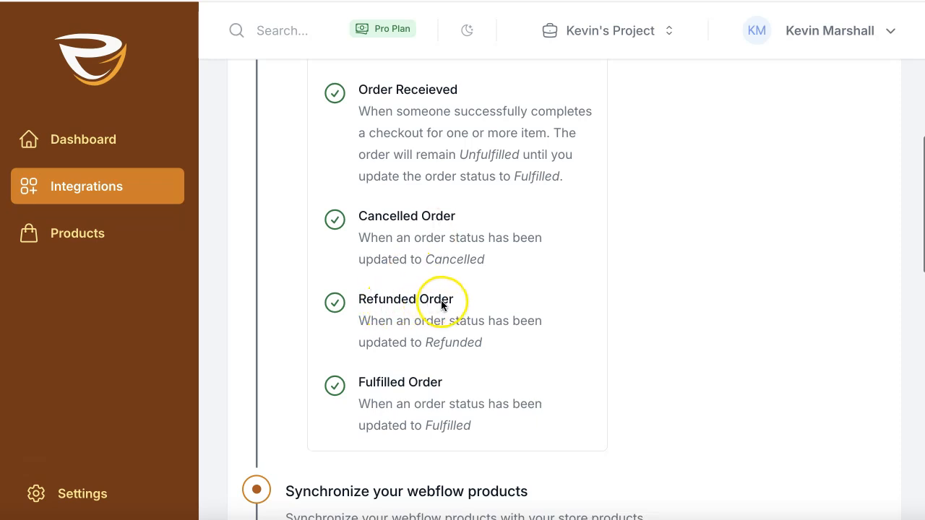
{"action": "scroll", "coordinate": [441, 300], "scroll_direction": "down", "scroll_amount": 2}
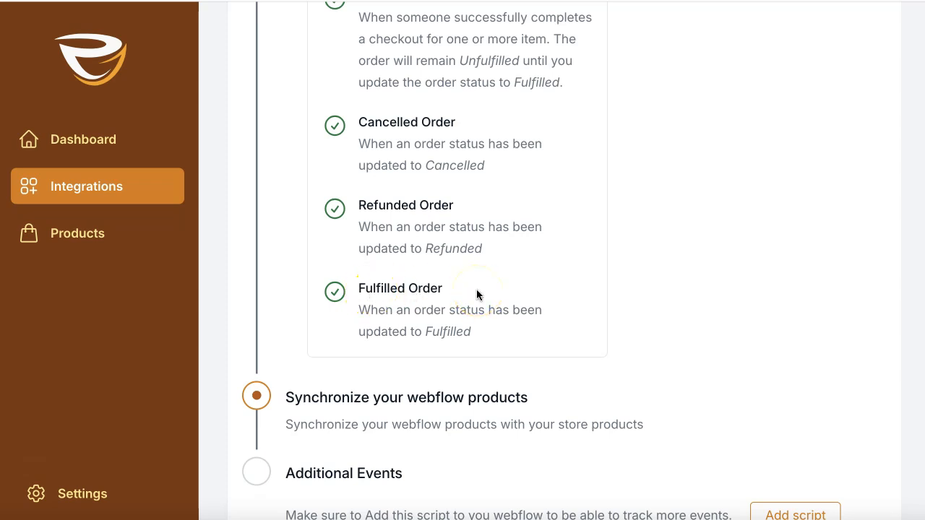
{"action": "scroll", "coordinate": [476, 295], "scroll_direction": "up", "scroll_amount": 1}
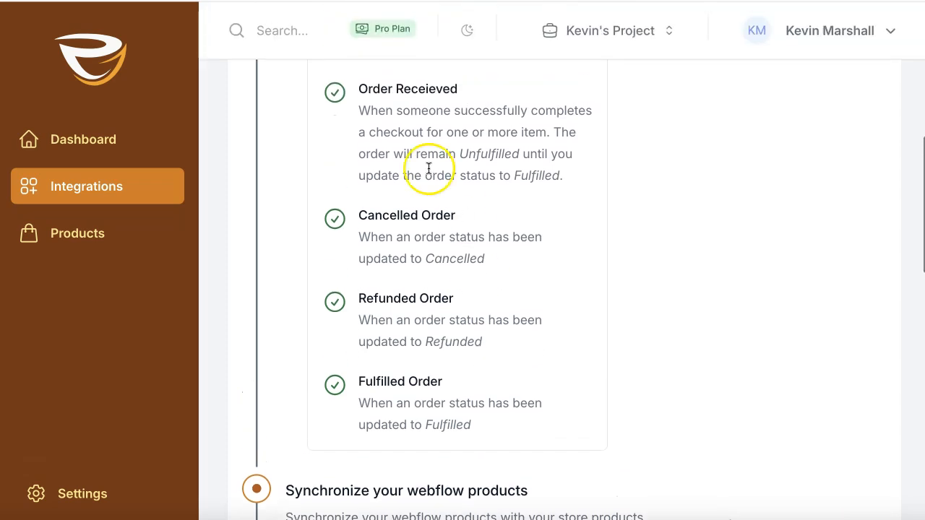
{"action": "left_click", "coordinate": [459, 252]}
{"action": "left_click", "coordinate": [371, 381]}
{"action": "scroll", "coordinate": [483, 282], "scroll_direction": "down", "scroll_amount": 3}
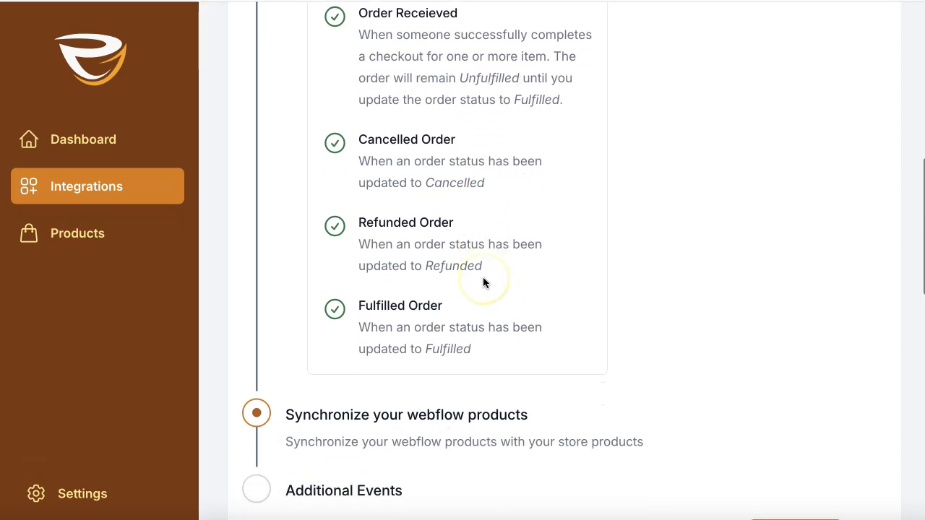
{"action": "scroll", "coordinate": [482, 282], "scroll_direction": "down", "scroll_amount": 3}
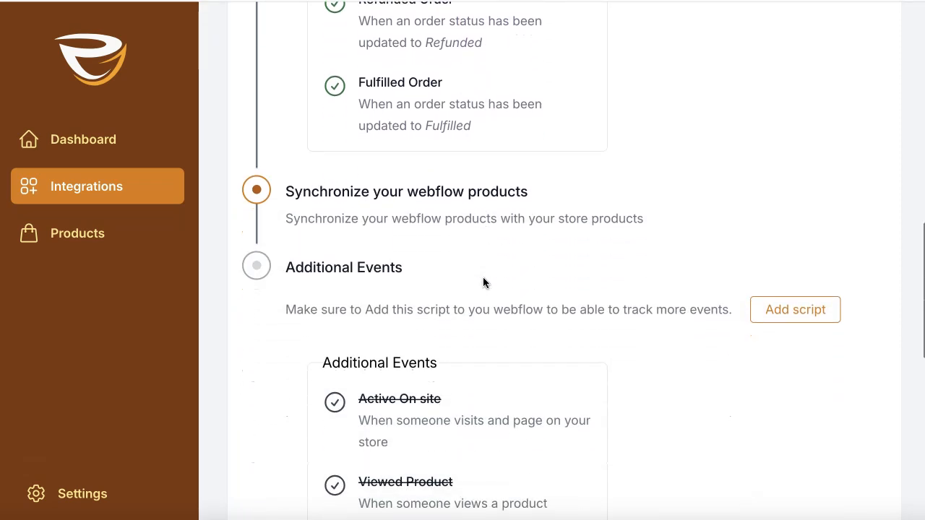
{"action": "scroll", "coordinate": [483, 282], "scroll_direction": "down", "scroll_amount": 2}
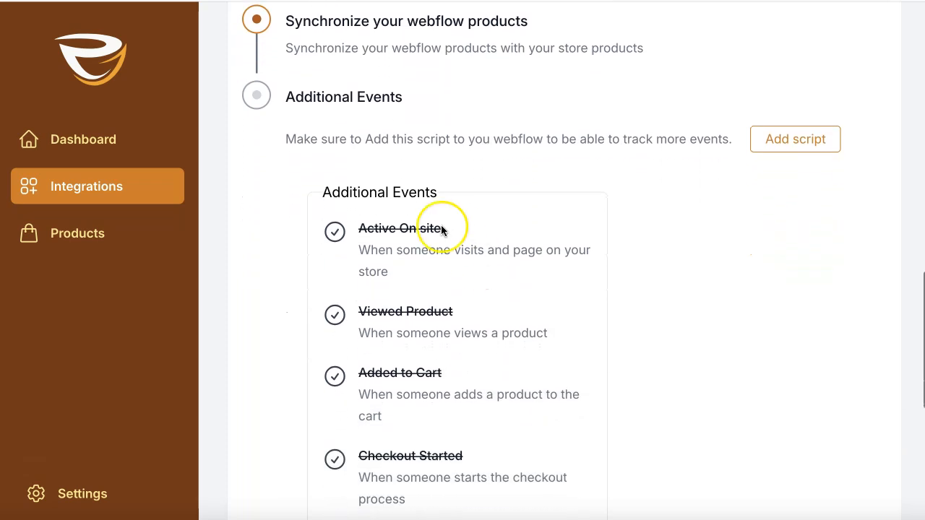
{"action": "scroll", "coordinate": [347, 216], "scroll_direction": "down", "scroll_amount": 1}
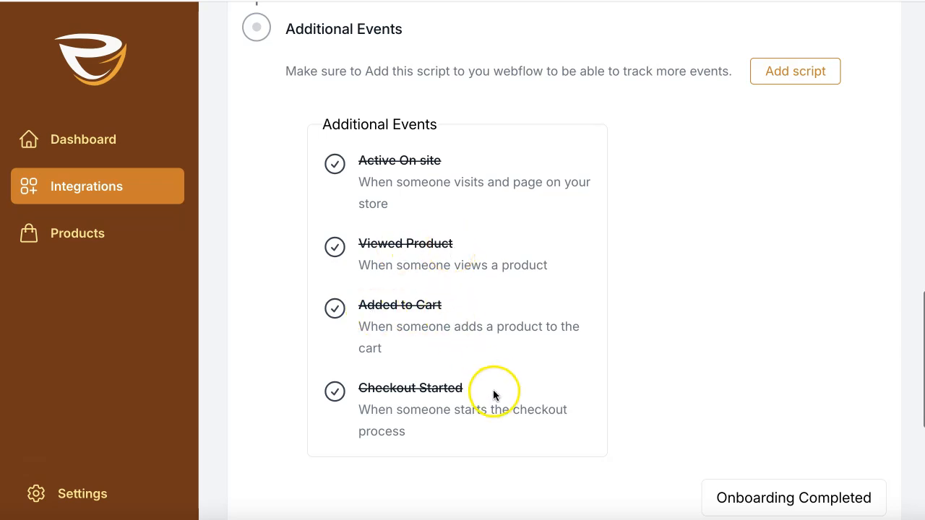
{"action": "left_click_drag", "start_coordinate": [491, 390], "coordinate": [364, 388]}
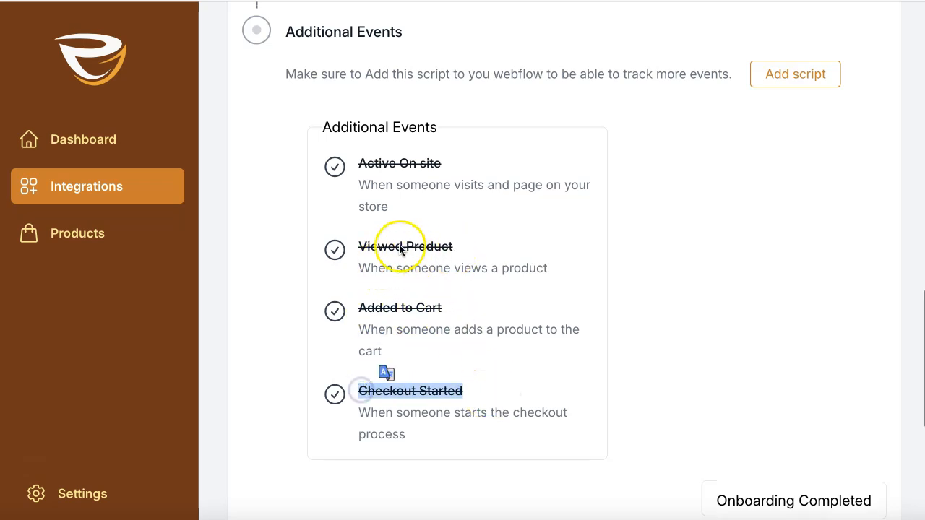
{"action": "left_click", "coordinate": [608, 294]}
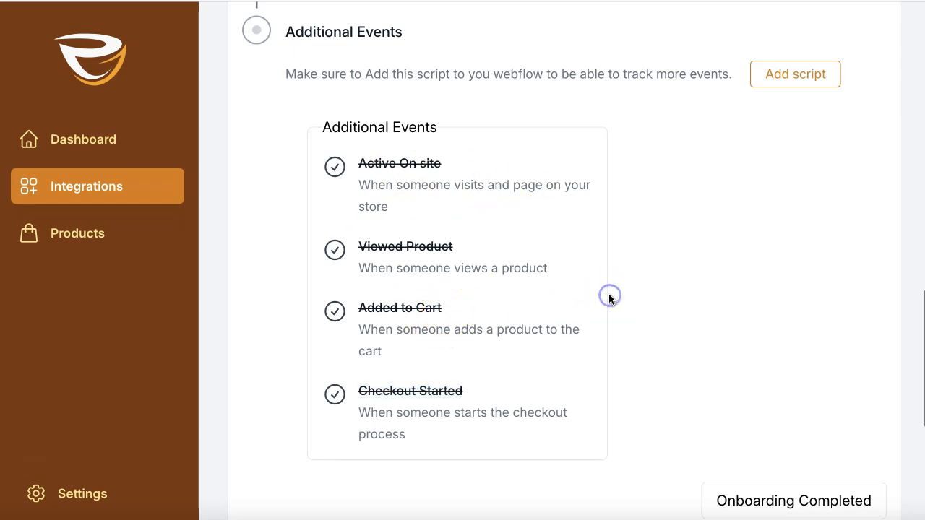
Step: Open the Webflow connection code for tracking additional events and copy the complete script
{"action": "scroll", "coordinate": [606, 289], "scroll_direction": "up", "scroll_amount": 3}
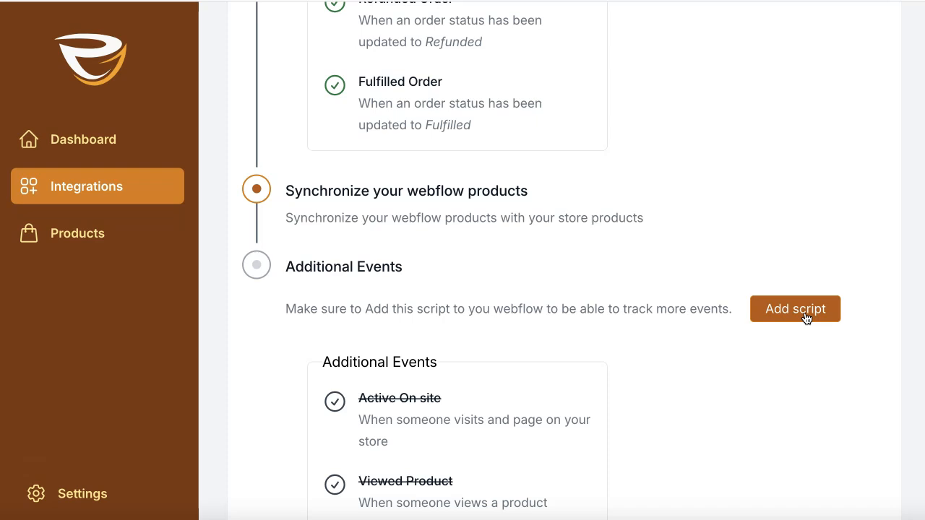
{"action": "left_click", "coordinate": [805, 315]}
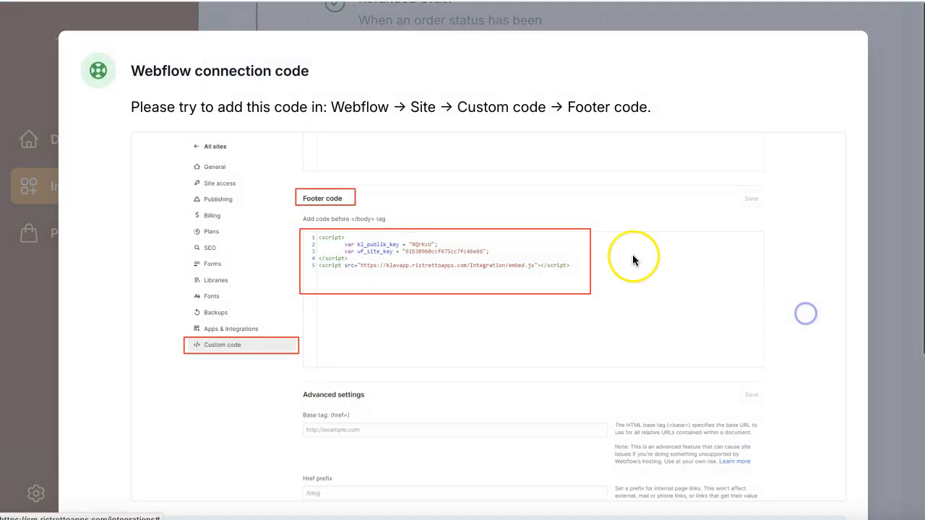
{"action": "scroll", "coordinate": [448, 284], "scroll_direction": "down", "scroll_amount": 3}
{"action": "left_click_drag", "start_coordinate": [687, 399], "coordinate": [156, 304]}
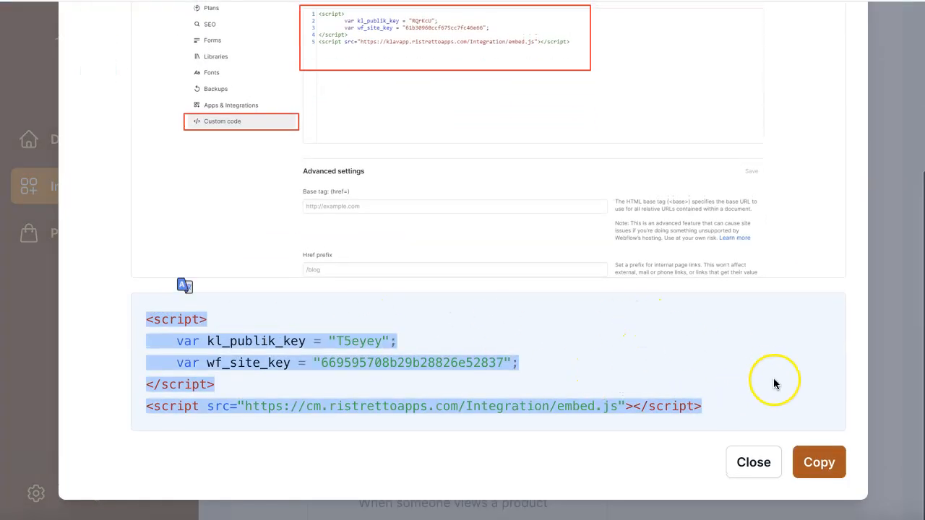
{"action": "left_click", "coordinate": [819, 458]}
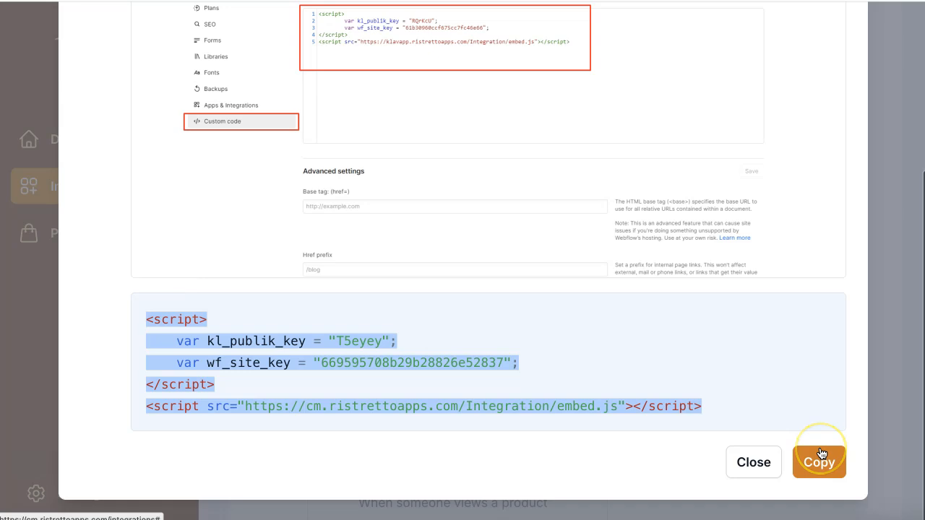
{"action": "left_click", "coordinate": [675, 394]}
{"action": "left_click_drag", "start_coordinate": [687, 403], "coordinate": [161, 309]}
{"action": "scroll", "coordinate": [628, 424], "scroll_direction": "down", "scroll_amount": 4}
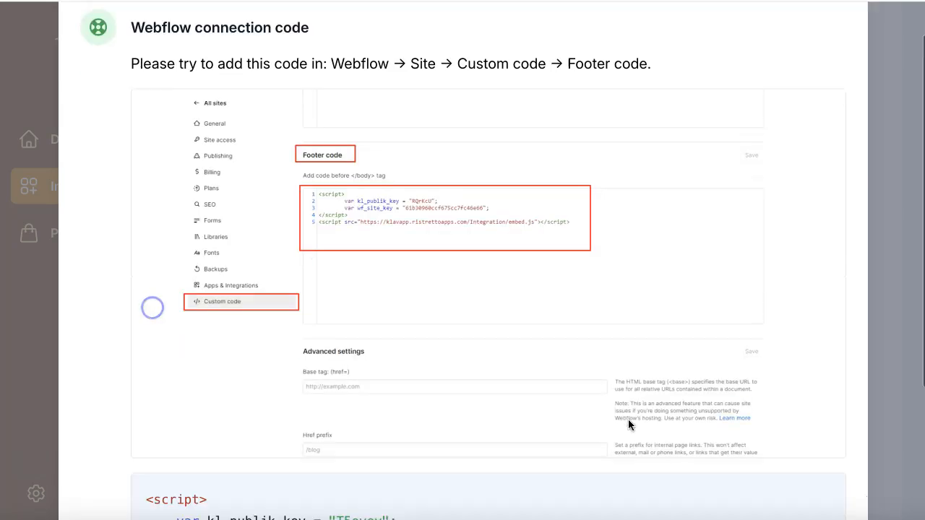
{"action": "left_click", "coordinate": [807, 460]}
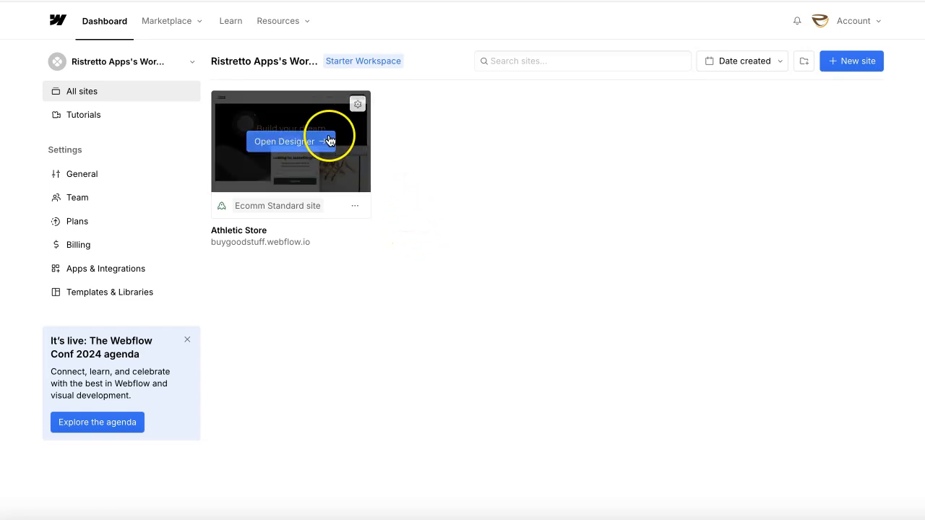
Step: In Webflow, open the Athletic Store site's custom code settings, paste the copied script into the footer code and save it
{"action": "left_click", "coordinate": [356, 103]}
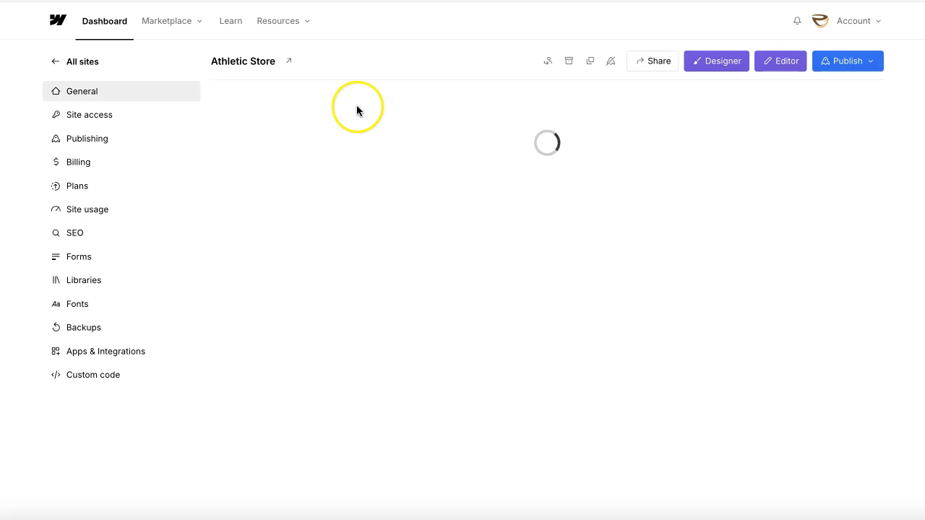
{"action": "left_click", "coordinate": [87, 375]}
{"action": "scroll", "coordinate": [459, 306], "scroll_direction": "down", "scroll_amount": 5}
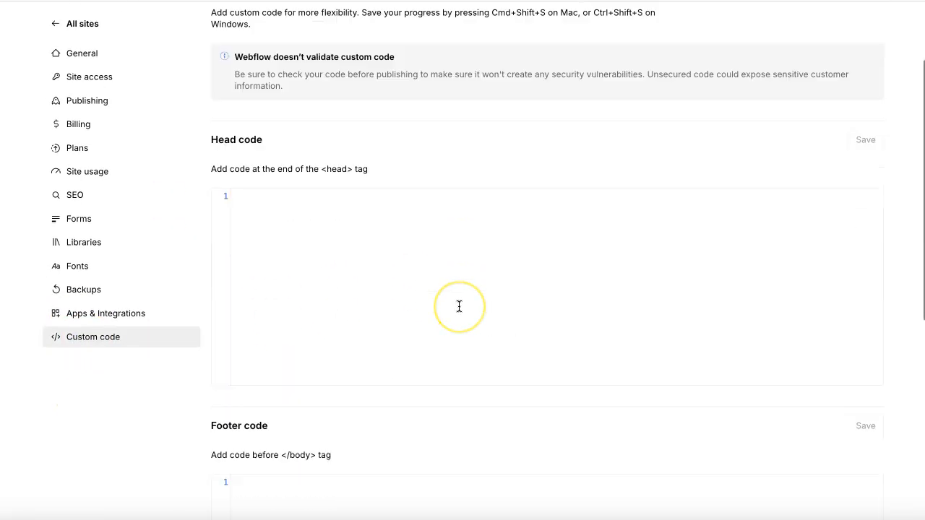
{"action": "right_click", "coordinate": [458, 306]}
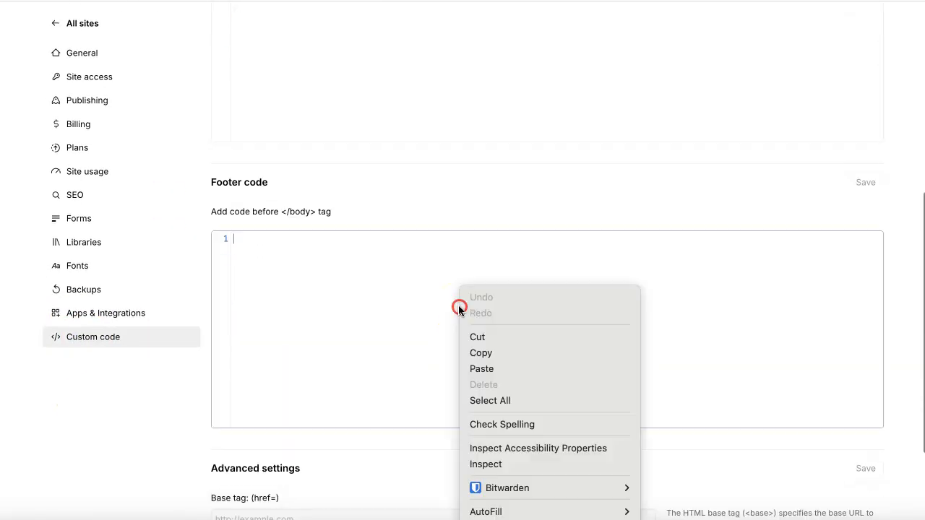
{"action": "left_click", "coordinate": [481, 369]}
{"action": "left_click", "coordinate": [872, 185]}
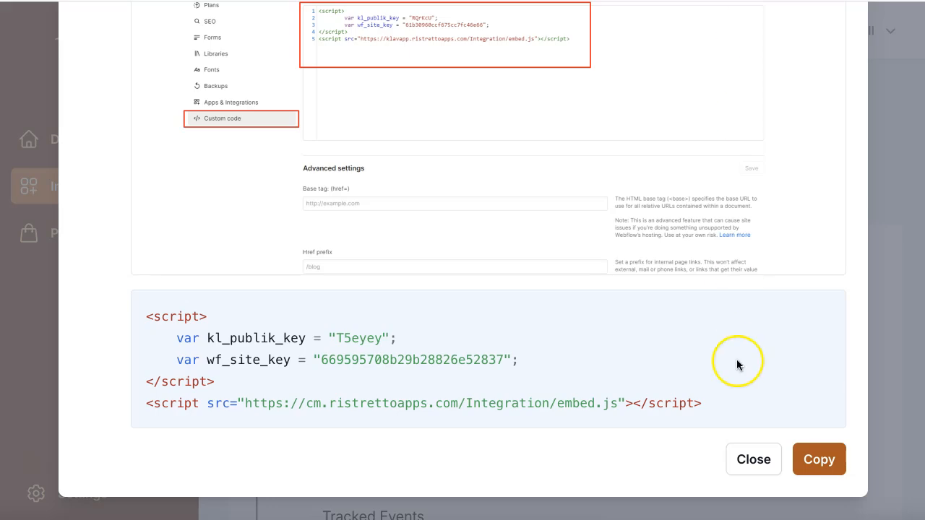
Step: Close the connection code and review the tracked Webflow events and additional events in the onboarding checklist
{"action": "left_click", "coordinate": [757, 463]}
{"action": "scroll", "coordinate": [774, 426], "scroll_direction": "down", "scroll_amount": 5}
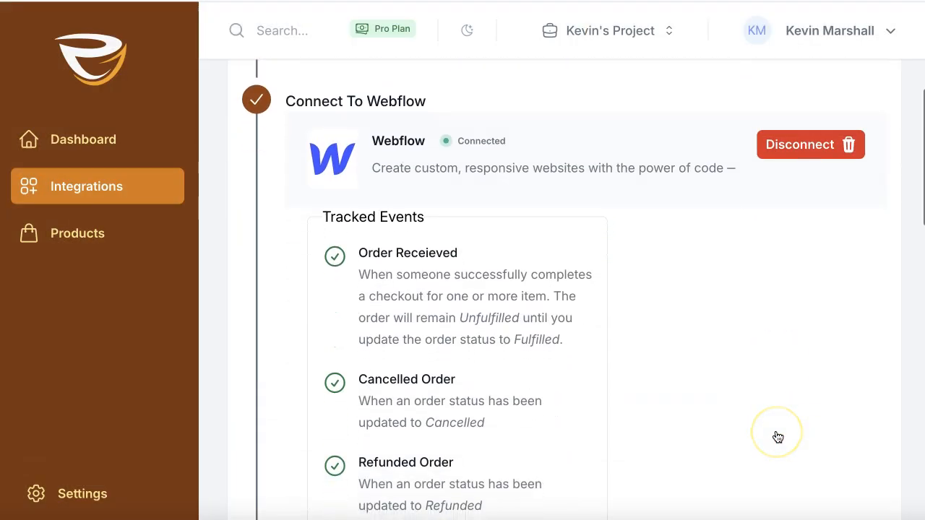
{"action": "scroll", "coordinate": [777, 436], "scroll_direction": "down", "scroll_amount": 15}
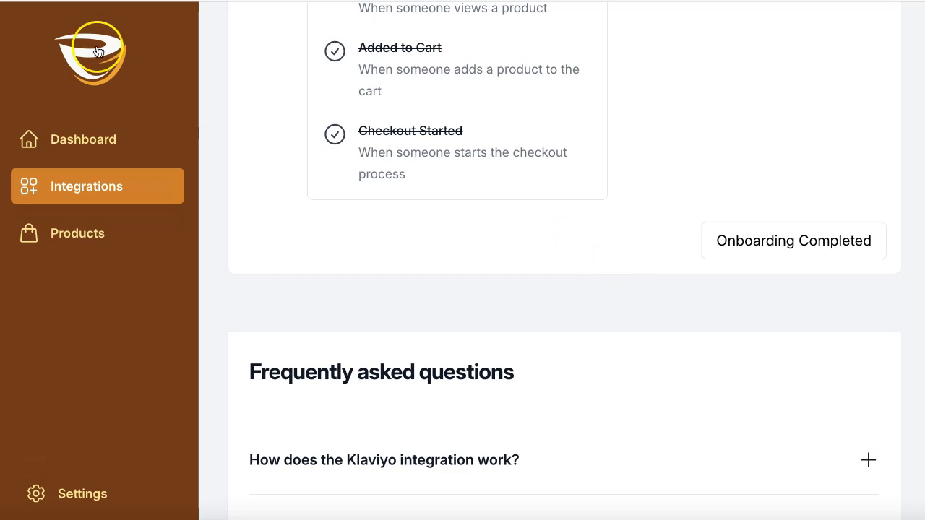
{"action": "scroll", "coordinate": [268, 118], "scroll_direction": "up", "scroll_amount": 15}
{"action": "scroll", "coordinate": [427, 257], "scroll_direction": "down", "scroll_amount": 5}
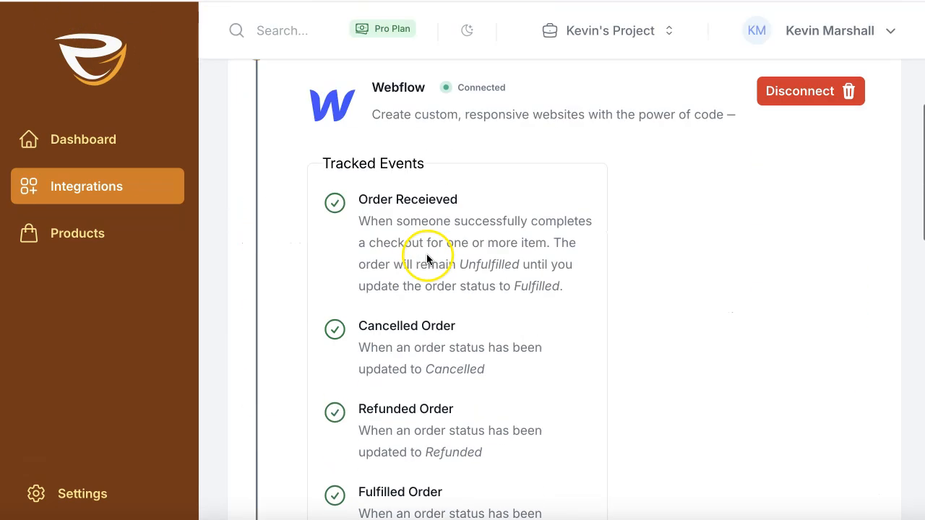
{"action": "scroll", "coordinate": [427, 257], "scroll_direction": "down", "scroll_amount": 10}
{"action": "scroll", "coordinate": [428, 249], "scroll_direction": "up", "scroll_amount": 2}
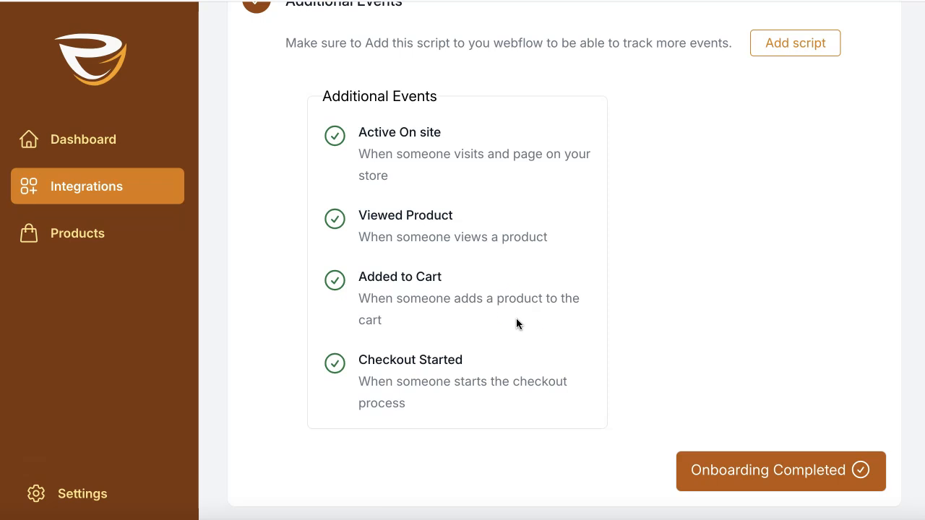
Step: Look at the dashboard analytics and examine the list of products synced from the Webflow store
{"action": "left_click", "coordinate": [131, 138]}
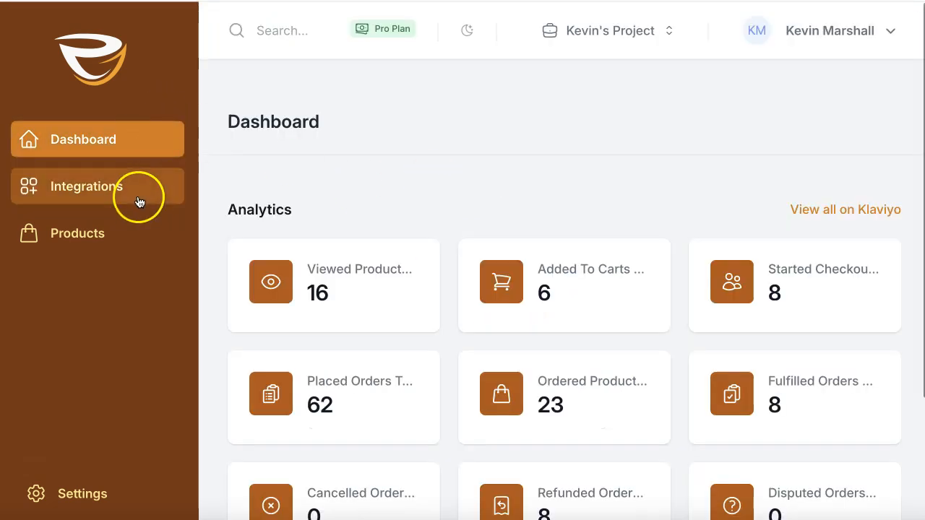
{"action": "left_click", "coordinate": [108, 229]}
{"action": "scroll", "coordinate": [520, 238], "scroll_direction": "down", "scroll_amount": 3}
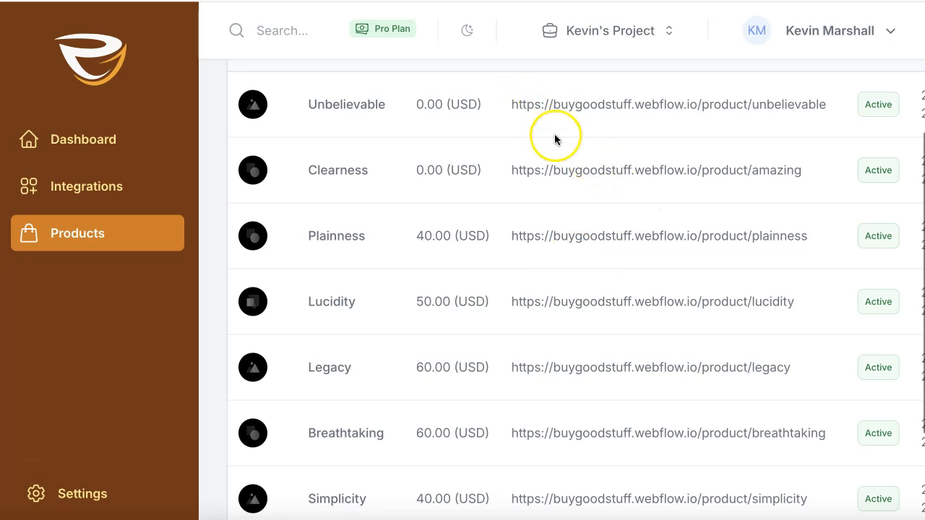
{"action": "scroll", "coordinate": [558, 137], "scroll_direction": "down", "scroll_amount": 2}
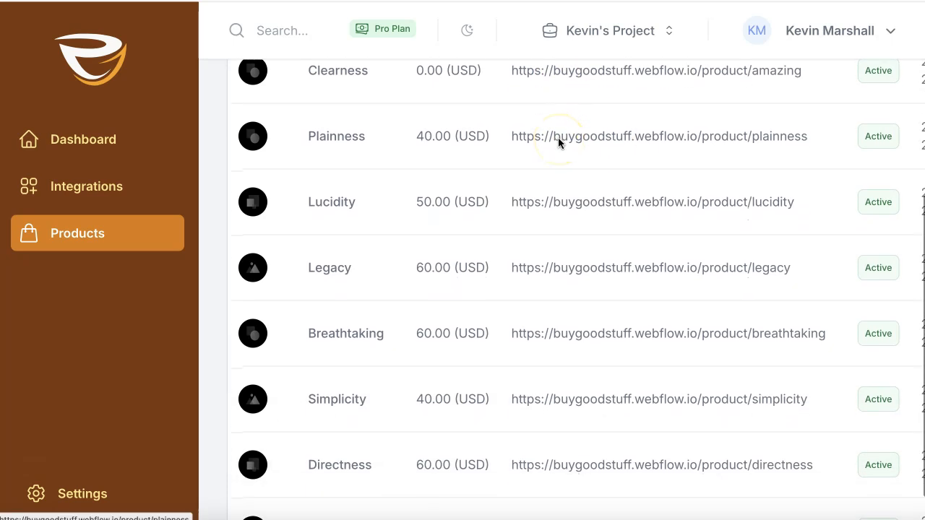
{"action": "scroll", "coordinate": [559, 145], "scroll_direction": "down", "scroll_amount": 1}
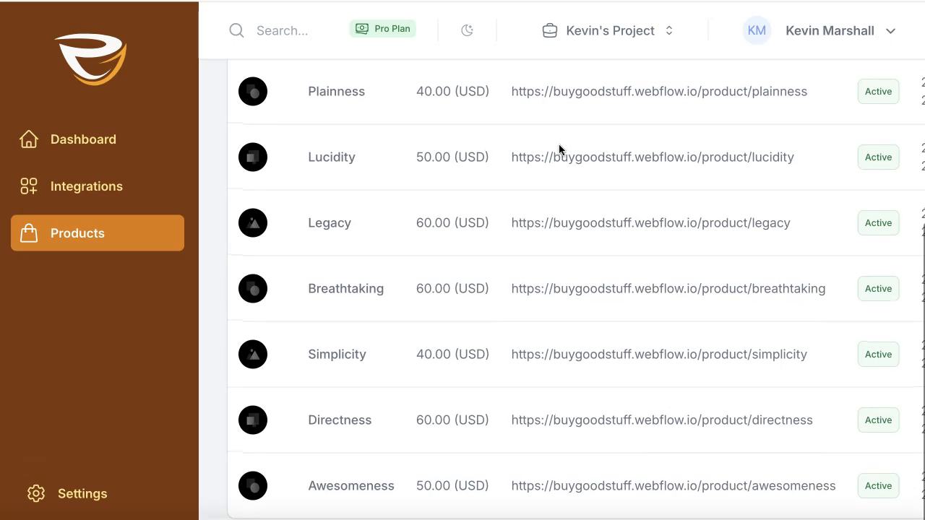
Step: Switch to Klaviyo and check the activity feed and the synced items in the product catalogue
{"action": "left_click", "coordinate": [559, 163]}
{"action": "left_click", "coordinate": [546, 106]}
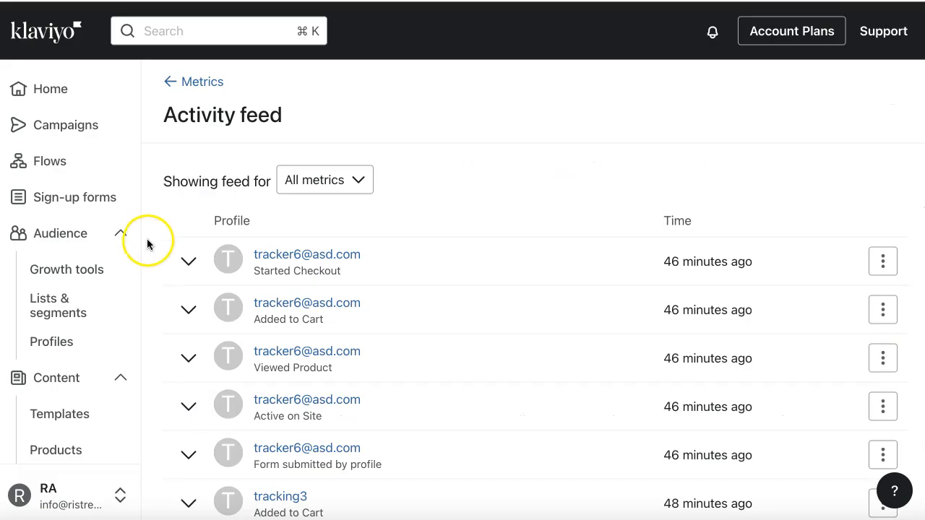
{"action": "scroll", "coordinate": [58, 258], "scroll_direction": "down", "scroll_amount": 3}
{"action": "scroll", "coordinate": [84, 293], "scroll_direction": "down", "scroll_amount": 1}
{"action": "left_click", "coordinate": [72, 164]}
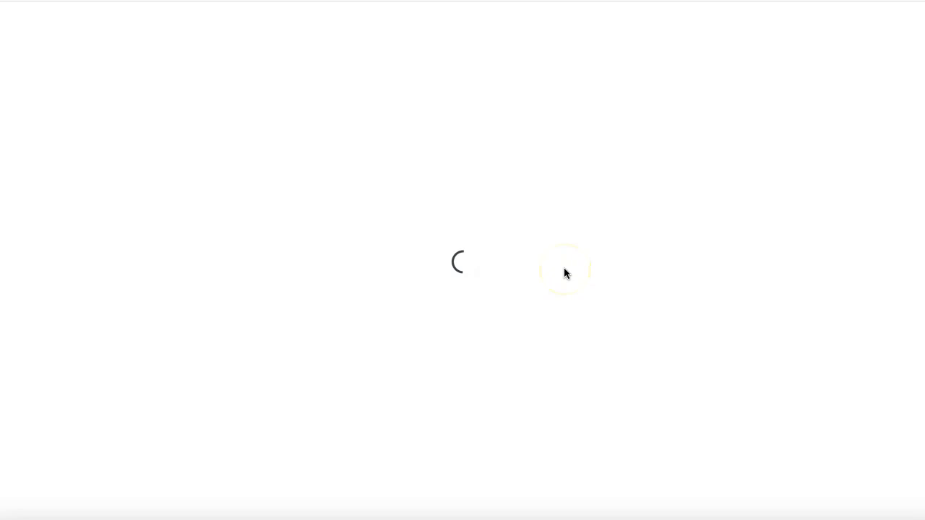
{"action": "scroll", "coordinate": [566, 272], "scroll_direction": "down", "scroll_amount": 1}
{"action": "scroll", "coordinate": [565, 272], "scroll_direction": "down", "scroll_amount": 4}
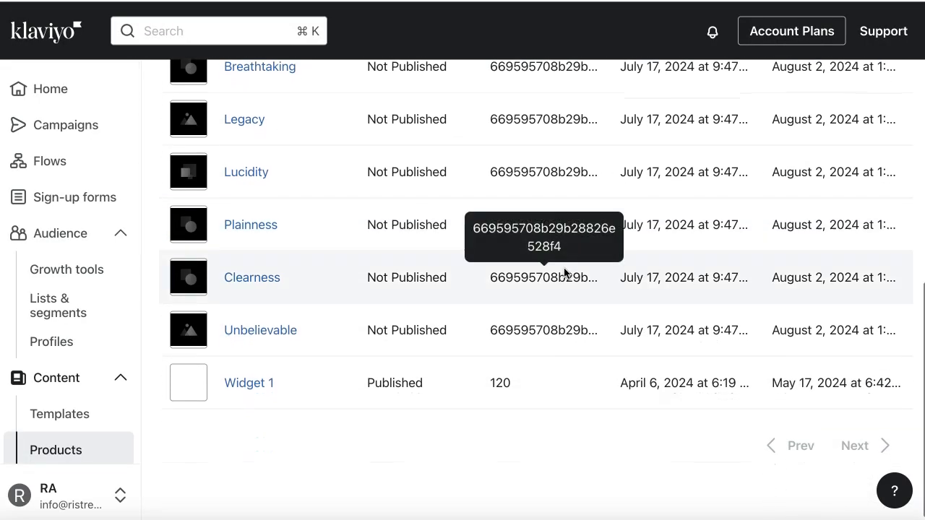
{"action": "scroll", "coordinate": [564, 272], "scroll_direction": "up", "scroll_amount": 3}
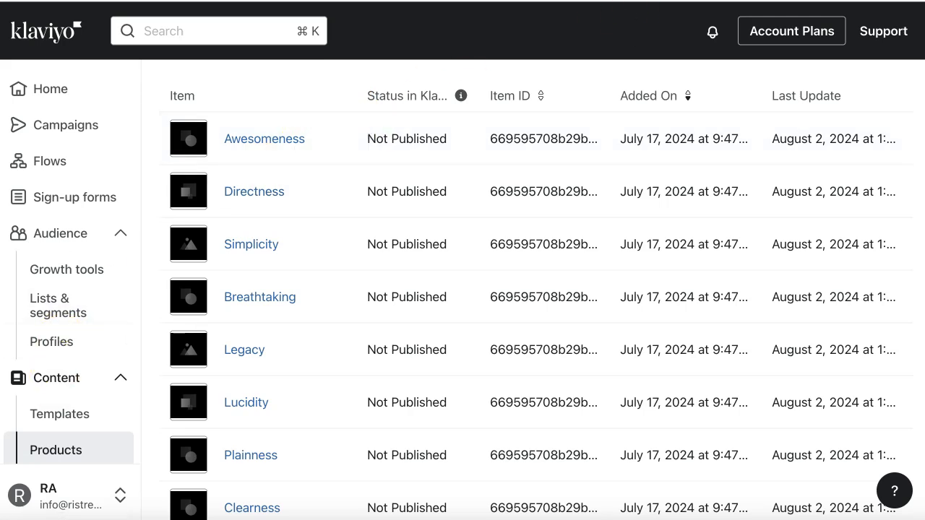
Step: Switch to the live storefront at buygoodstuff.webflow.io and look over its home page
{"action": "key", "text": "super+Tab"}
{"action": "left_click_drag", "start_coordinate": [874, 452], "coordinate": [920, 515]}
{"action": "scroll", "coordinate": [715, 171], "scroll_direction": "down", "scroll_amount": 3}
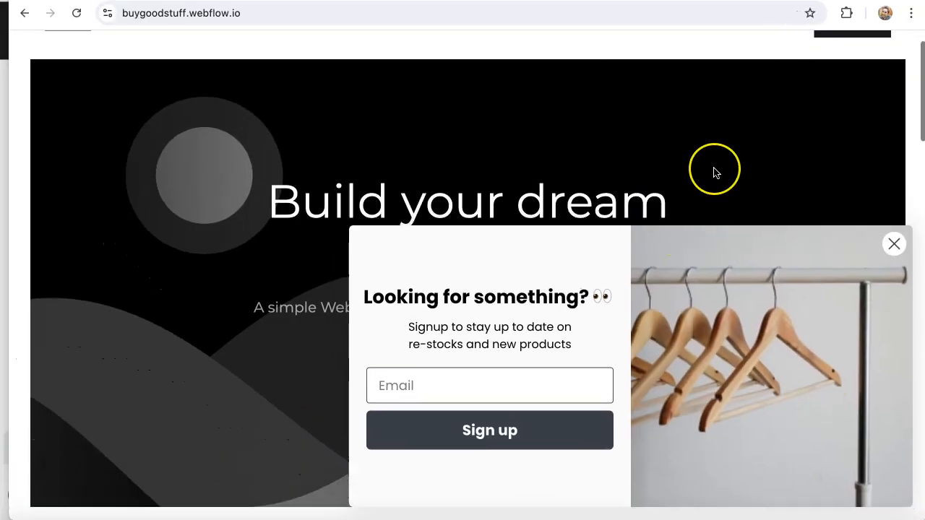
{"action": "scroll", "coordinate": [715, 172], "scroll_direction": "down", "scroll_amount": 1}
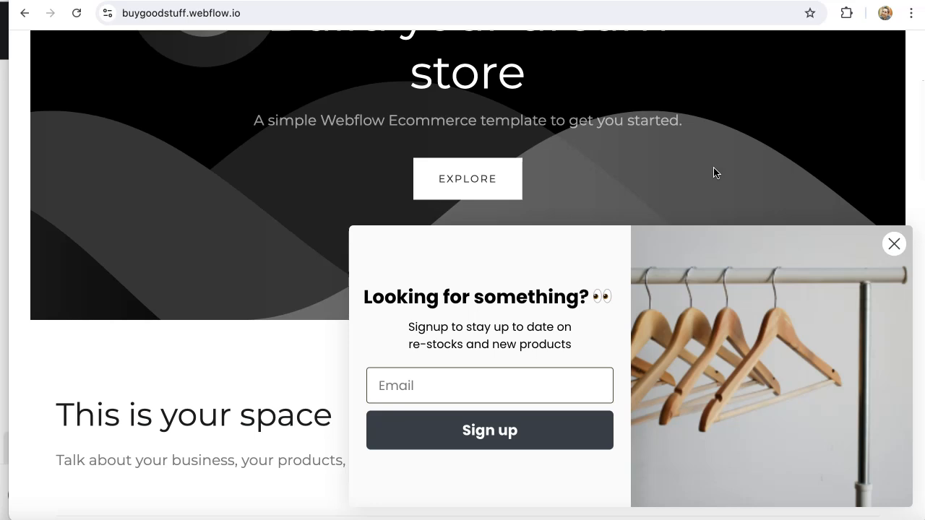
{"action": "scroll", "coordinate": [713, 172], "scroll_direction": "down", "scroll_amount": 1}
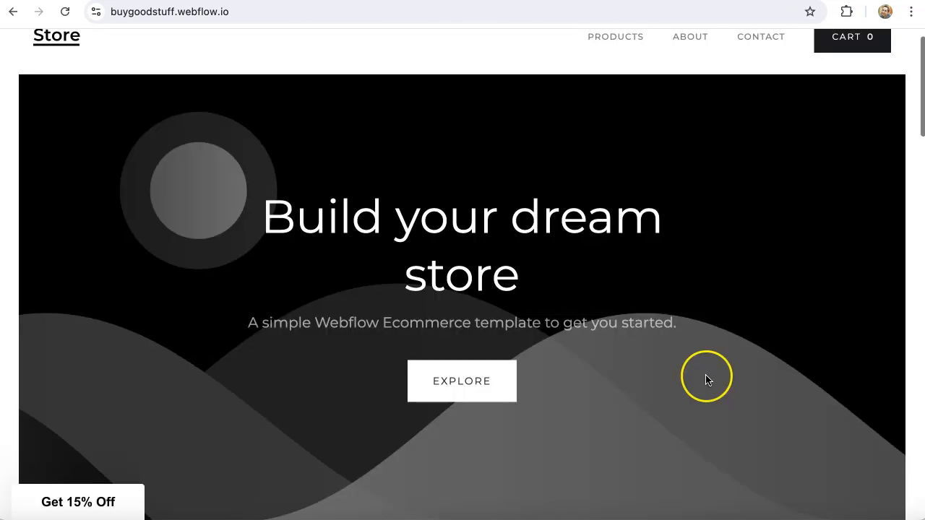
{"action": "scroll", "coordinate": [705, 375], "scroll_direction": "down", "scroll_amount": 5}
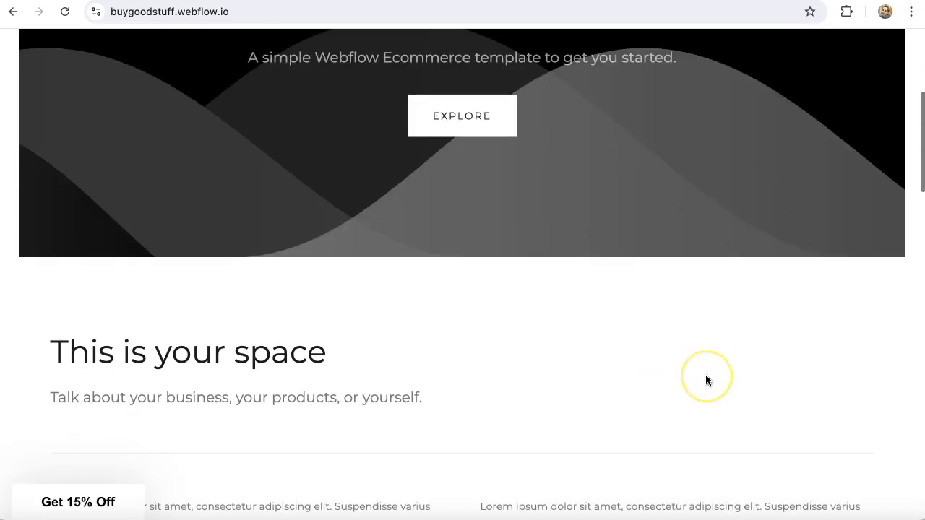
{"action": "scroll", "coordinate": [706, 374], "scroll_direction": "up", "scroll_amount": 6}
{"action": "scroll", "coordinate": [708, 381], "scroll_direction": "down", "scroll_amount": 1}
{"action": "left_click", "coordinate": [659, 373]}
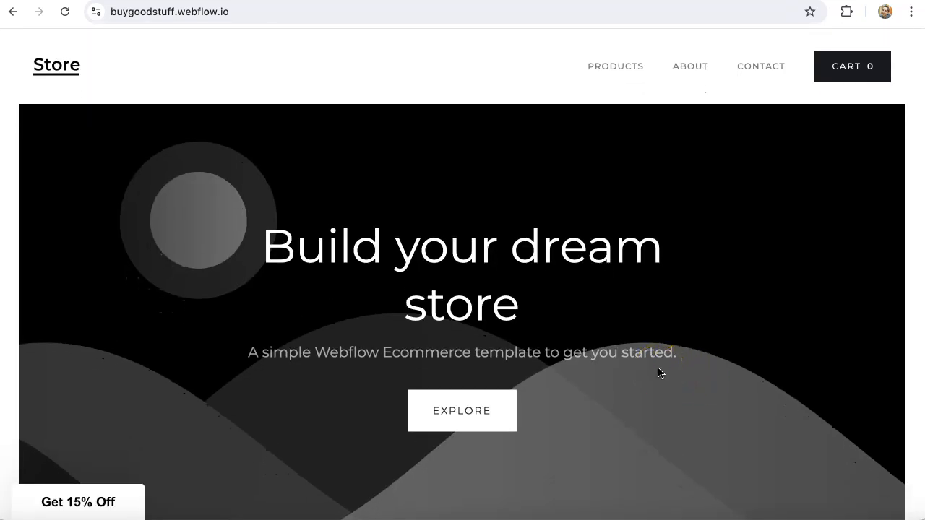
Step: Reload the storefront home page to bring up the Klaviyo sign-up form and inspect its email field
{"action": "left_click", "coordinate": [65, 11]}
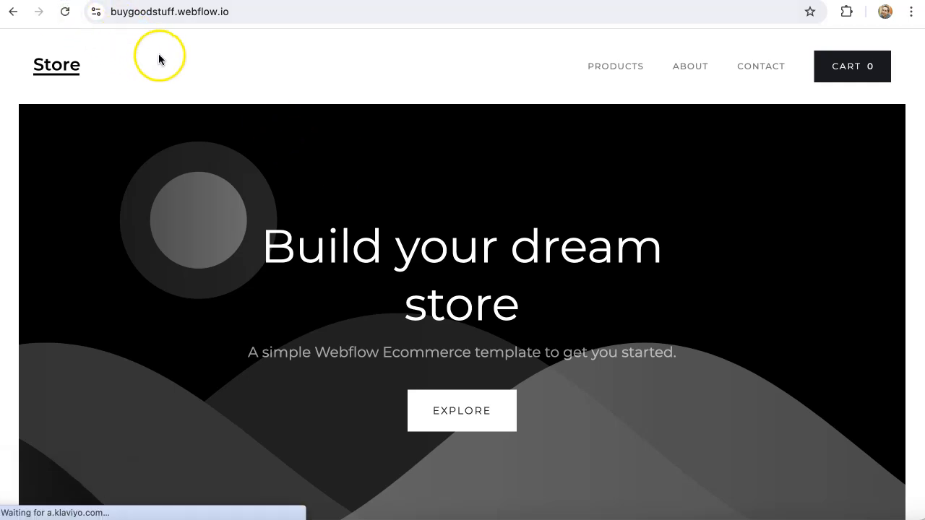
{"action": "scroll", "coordinate": [502, 241], "scroll_direction": "down", "scroll_amount": 5}
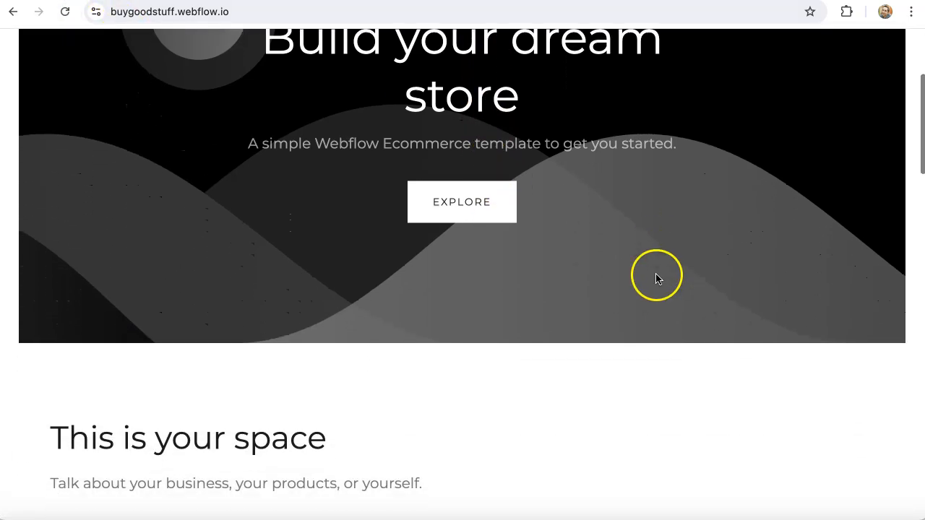
{"action": "left_click", "coordinate": [540, 383]}
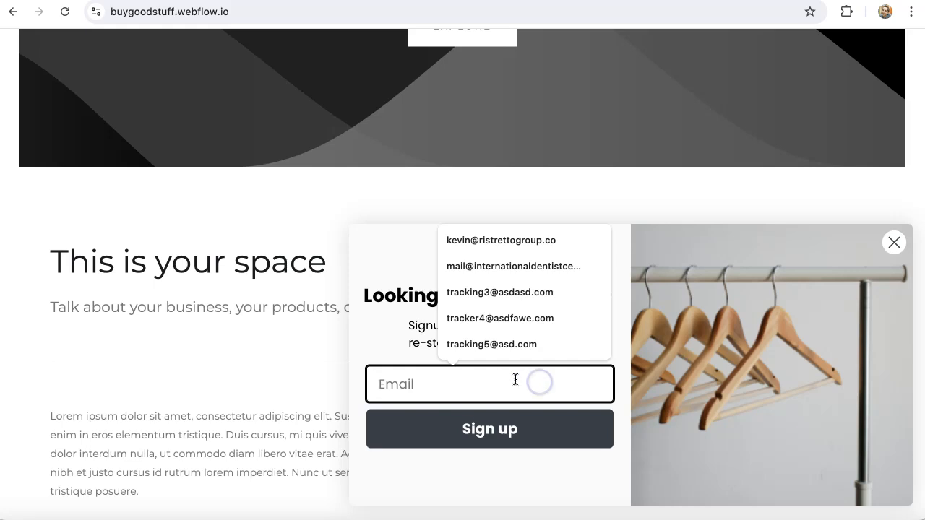
{"action": "left_click", "coordinate": [419, 470]}
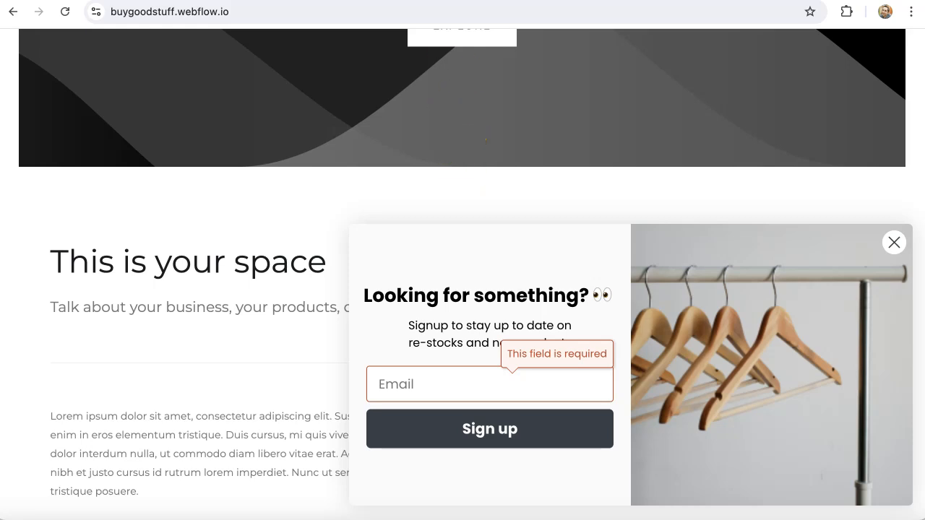
{"action": "scroll", "coordinate": [715, 108], "scroll_direction": "up", "scroll_amount": 8}
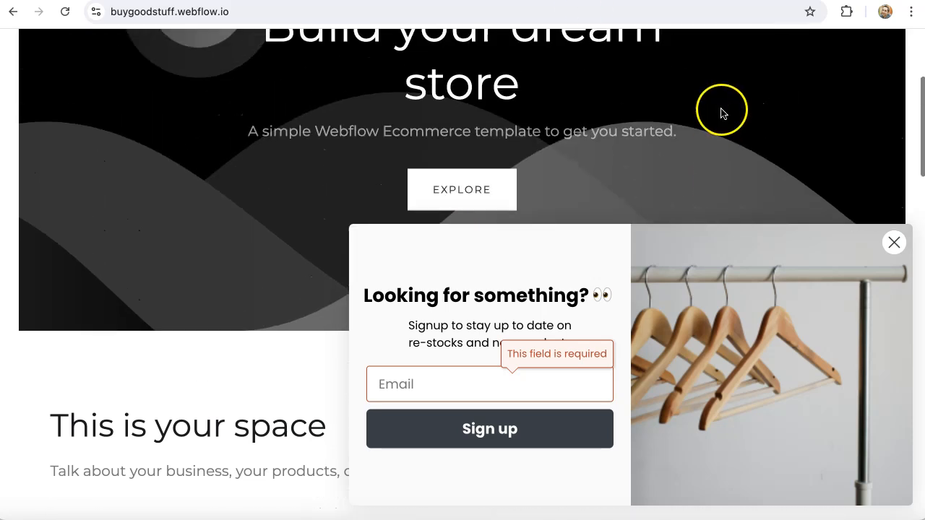
Step: Dismiss the sign-up form and open the Plainness product page from the store's product list
{"action": "left_click", "coordinate": [833, 66]}
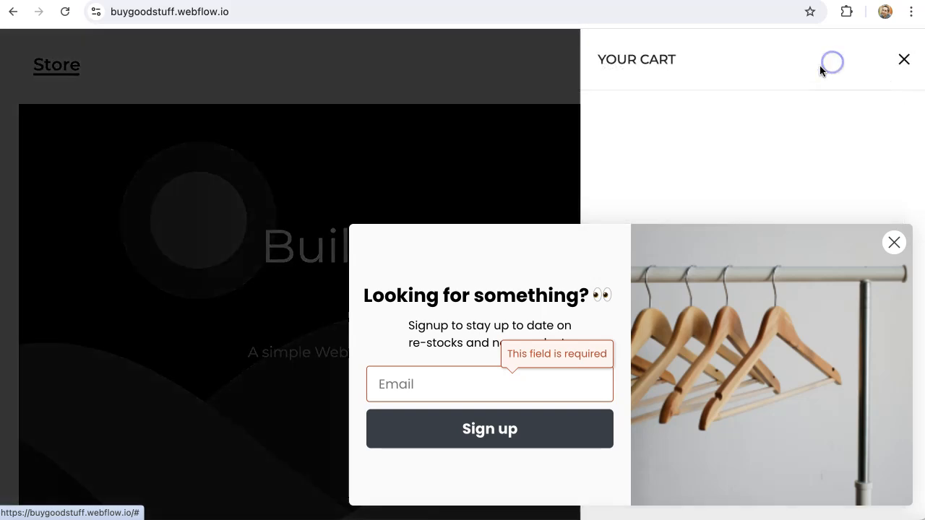
{"action": "left_click", "coordinate": [890, 244]}
{"action": "left_click", "coordinate": [632, 66]}
{"action": "scroll", "coordinate": [487, 281], "scroll_direction": "down", "scroll_amount": 2}
{"action": "left_click", "coordinate": [488, 281]}
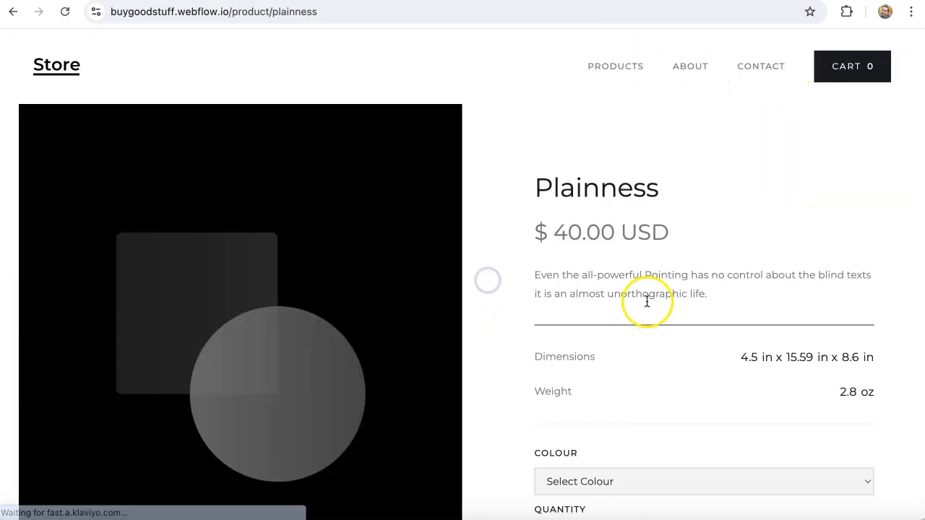
Step: Choose White as the Plainness colour and take the item directly to checkout, dismissing the sign-up form
{"action": "scroll", "coordinate": [669, 359], "scroll_direction": "down", "scroll_amount": 3}
{"action": "left_click", "coordinate": [667, 364]}
{"action": "left_click", "coordinate": [664, 385]}
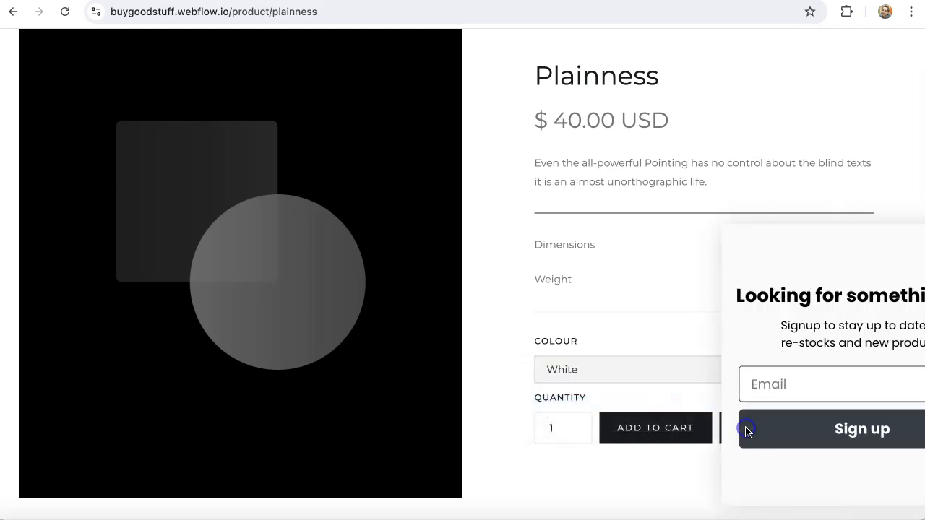
{"action": "left_click", "coordinate": [894, 246]}
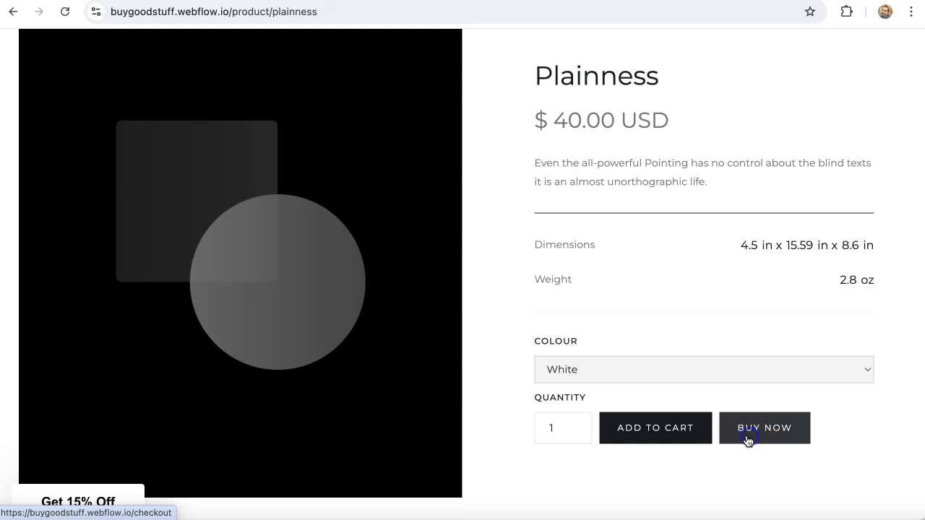
{"action": "left_click", "coordinate": [748, 441]}
Step: Try filling in the customer's email at checkout, dismiss the sign-up form and clear the partial entry
{"action": "scroll", "coordinate": [320, 294], "scroll_direction": "down", "scroll_amount": 2}
{"action": "left_click", "coordinate": [299, 296]}
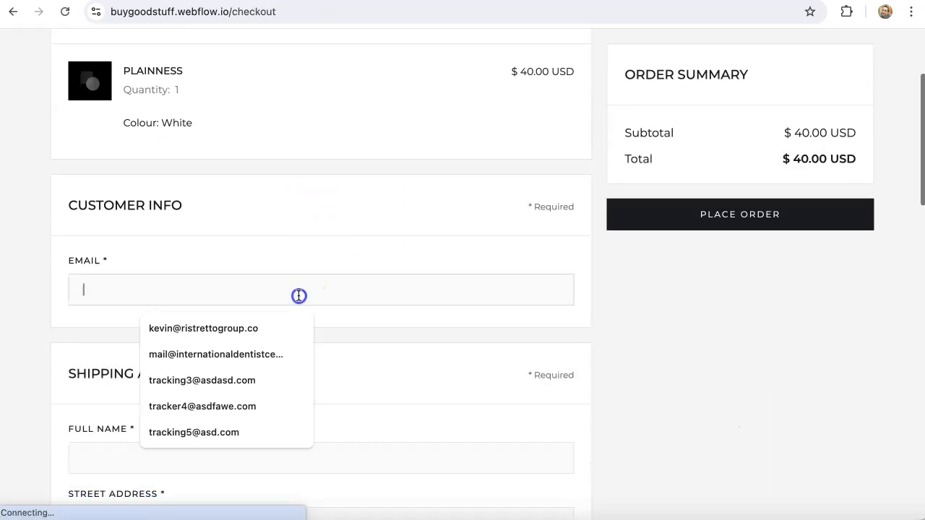
{"action": "type", "text": "af"}
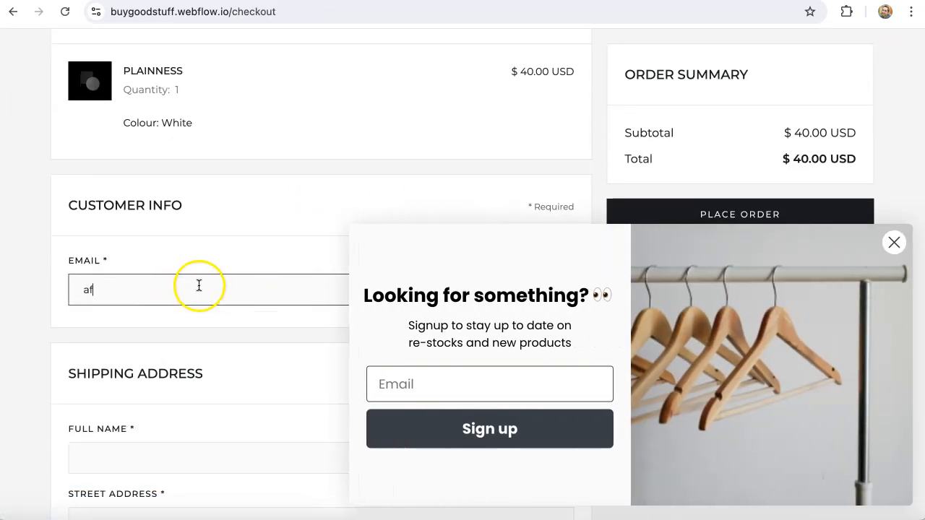
{"action": "left_click", "coordinate": [221, 325]}
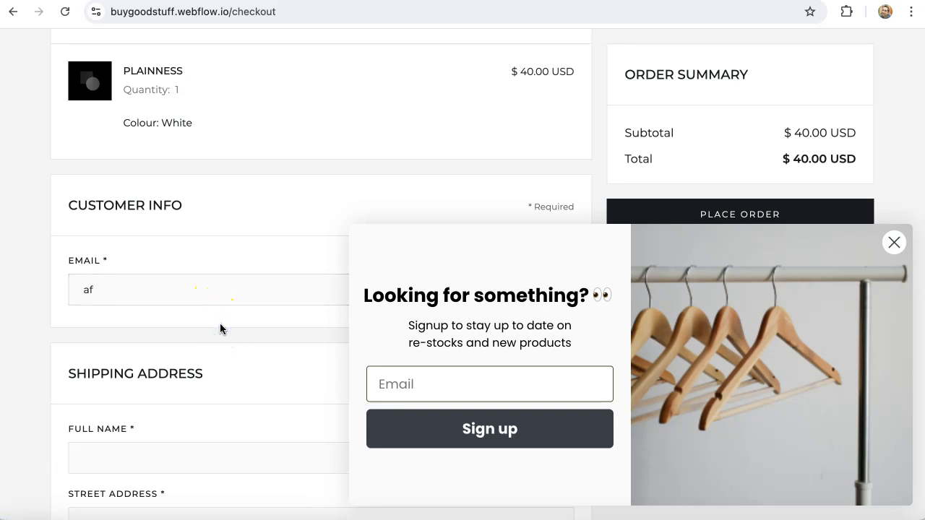
{"action": "left_click", "coordinate": [216, 300]}
{"action": "left_click", "coordinate": [894, 242]}
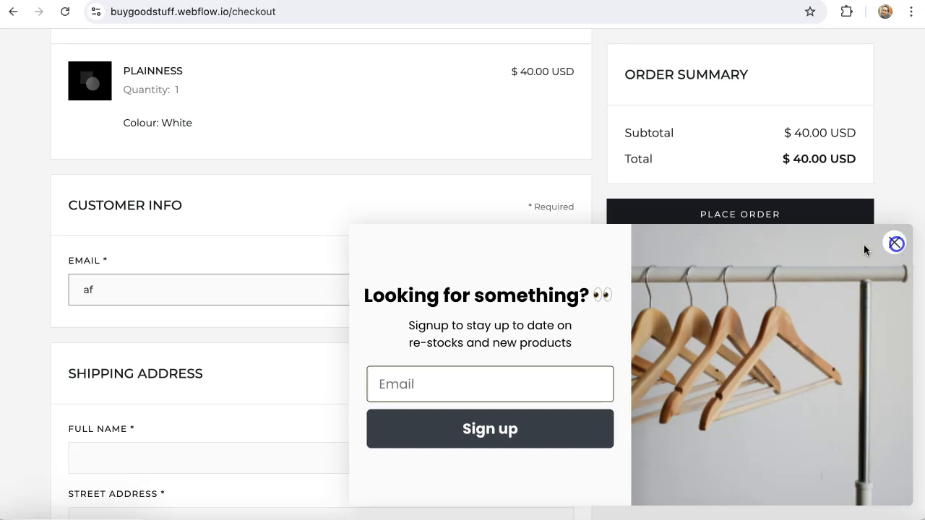
{"action": "left_click", "coordinate": [183, 297]}
{"action": "left_click_drag", "start_coordinate": [190, 294], "coordinate": [53, 284]}
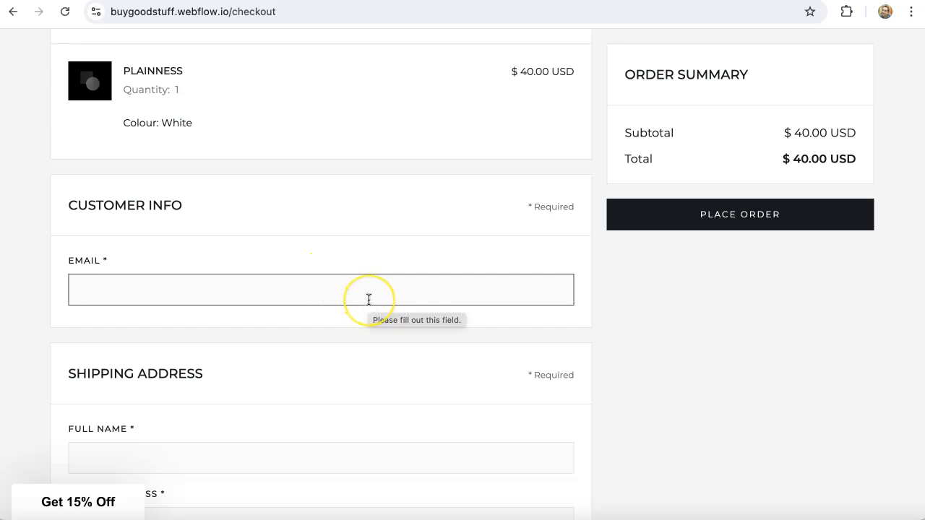
Step: Look over the checkout's order items and customer email field, and return to the store's home page
{"action": "scroll", "coordinate": [368, 299], "scroll_direction": "up", "scroll_amount": 5}
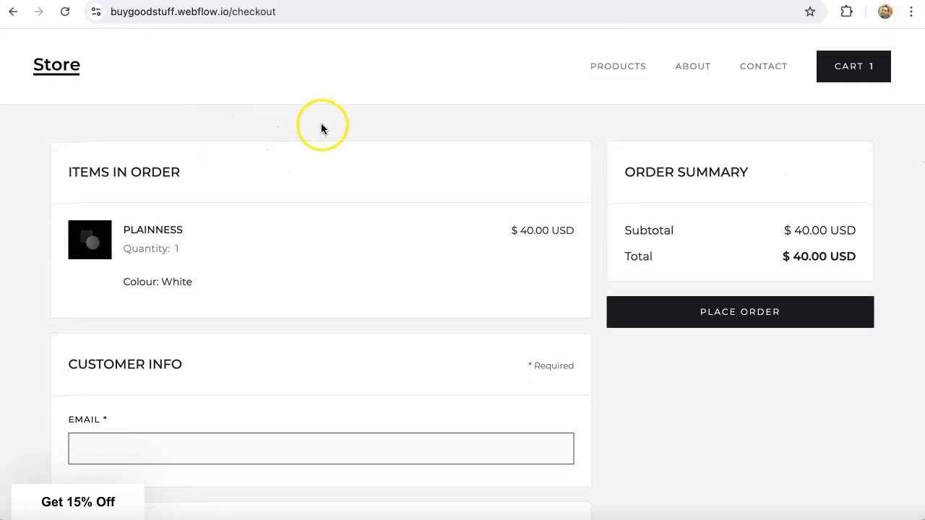
{"action": "left_click", "coordinate": [287, 438]}
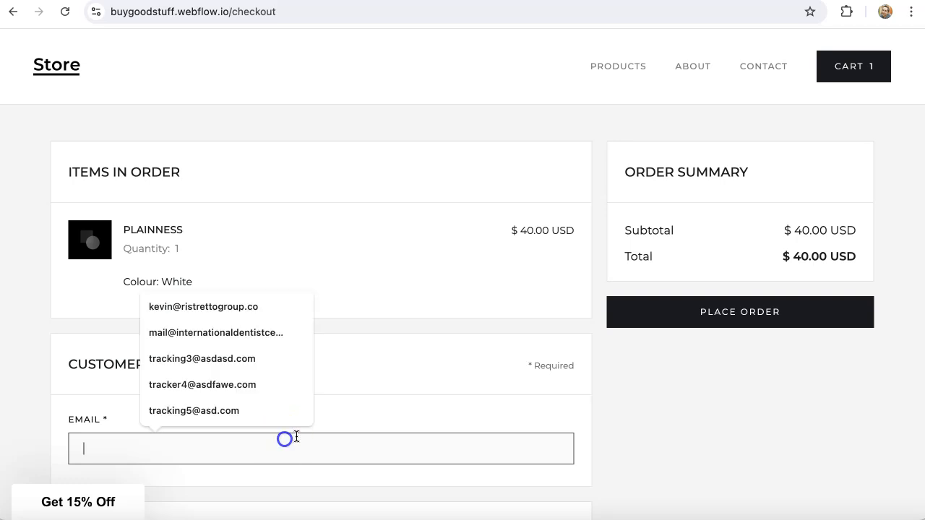
{"action": "scroll", "coordinate": [268, 414], "scroll_direction": "down", "scroll_amount": 2}
{"action": "scroll", "coordinate": [293, 354], "scroll_direction": "up", "scroll_amount": 2}
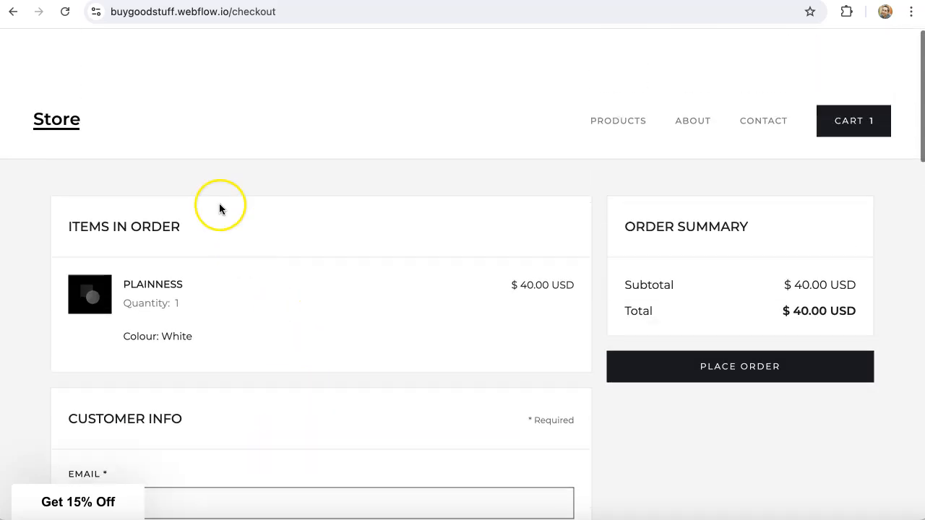
{"action": "left_click", "coordinate": [73, 75]}
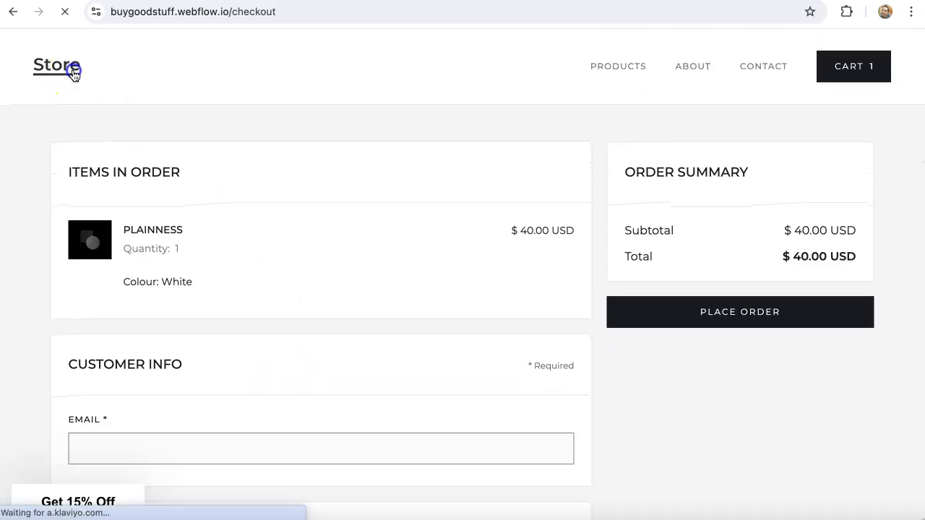
Step: Submit a test email ending in a new tracking number through the sign-up form on the store's home page
{"action": "scroll", "coordinate": [730, 176], "scroll_direction": "down", "scroll_amount": 1}
{"action": "scroll", "coordinate": [728, 175], "scroll_direction": "down", "scroll_amount": 1}
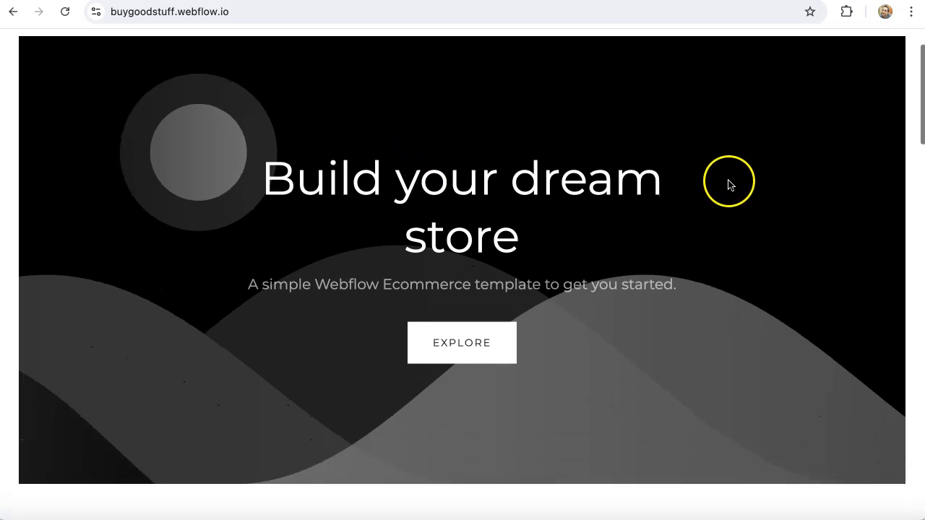
{"action": "left_click", "coordinate": [597, 393]}
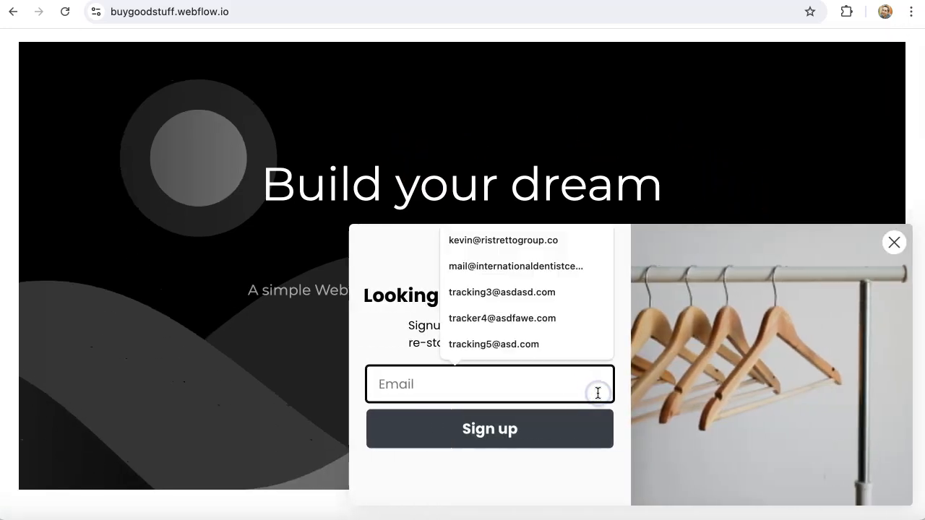
{"action": "left_click", "coordinate": [541, 347]}
{"action": "left_click", "coordinate": [438, 386]}
{"action": "key", "text": "BackSpace"}
{"action": "type", "text": "7"}
{"action": "left_click", "coordinate": [489, 428]}
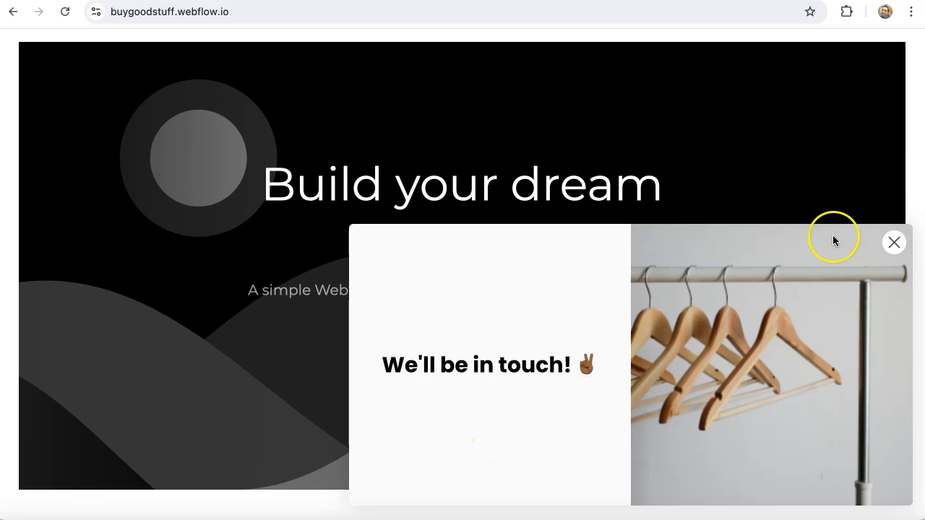
Step: Switch to the ConnectMagic dashboard and open Klaviyo's metrics activity feed from its analytics
{"action": "scroll", "coordinate": [436, 123], "scroll_direction": "up", "scroll_amount": 2}
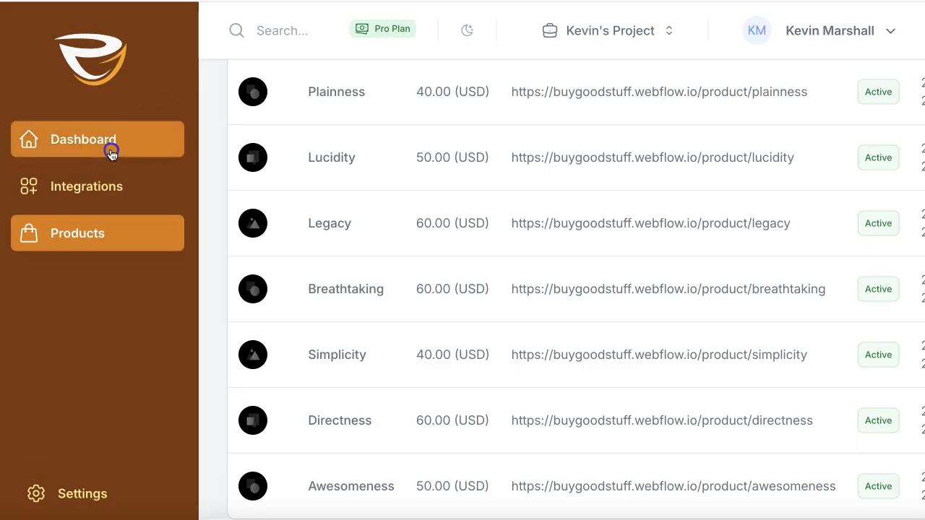
{"action": "left_click", "coordinate": [107, 147]}
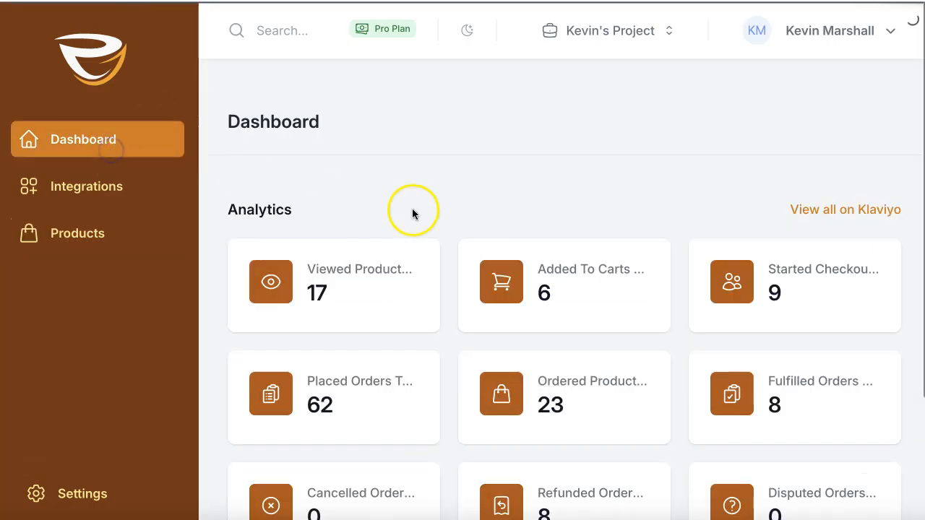
{"action": "left_click", "coordinate": [852, 211]}
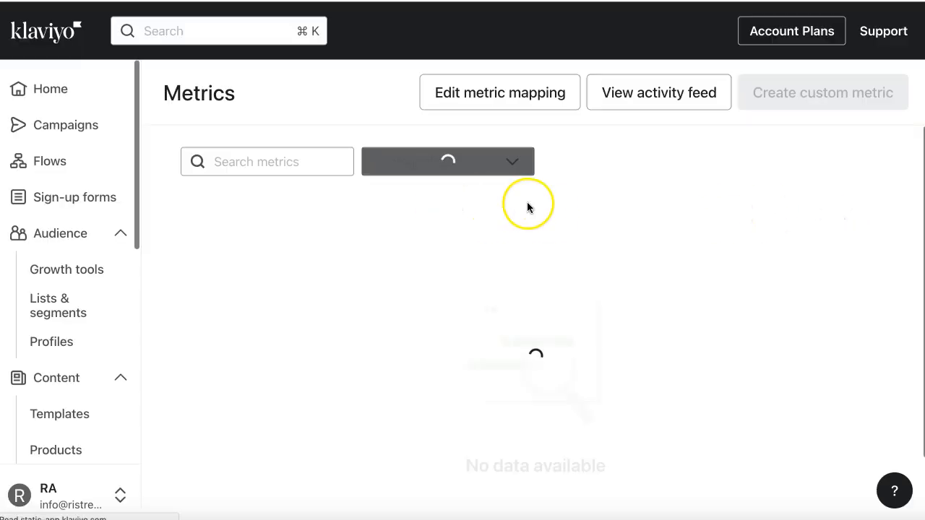
{"action": "left_click", "coordinate": [672, 93]}
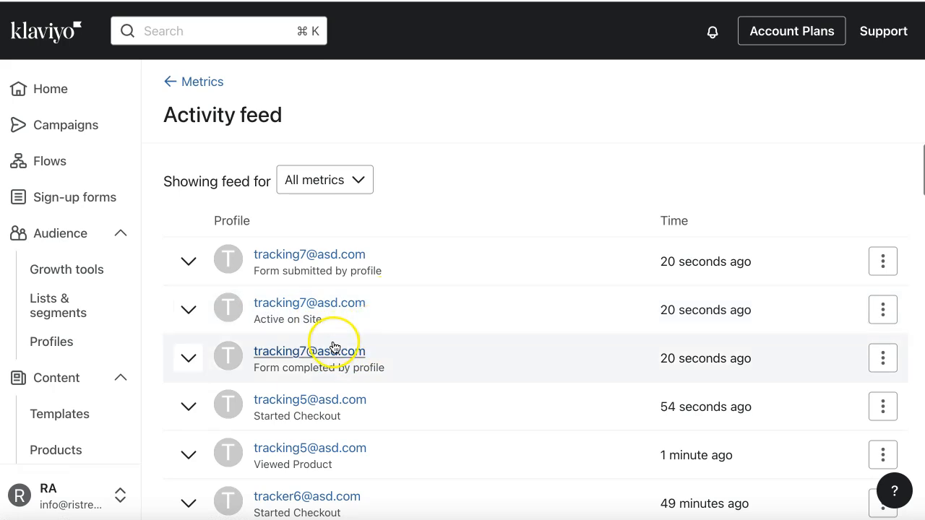
Step: Examine the new subscriber's form completion and Active on Site entries in the activity feed
{"action": "left_click", "coordinate": [368, 369]}
{"action": "left_click_drag", "start_coordinate": [368, 369], "coordinate": [252, 370]}
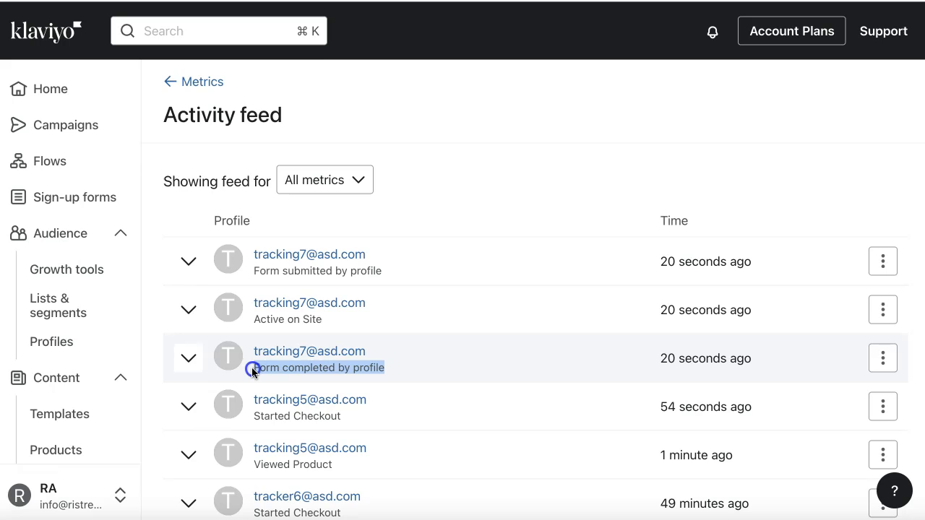
{"action": "left_click_drag", "start_coordinate": [323, 320], "coordinate": [253, 324]}
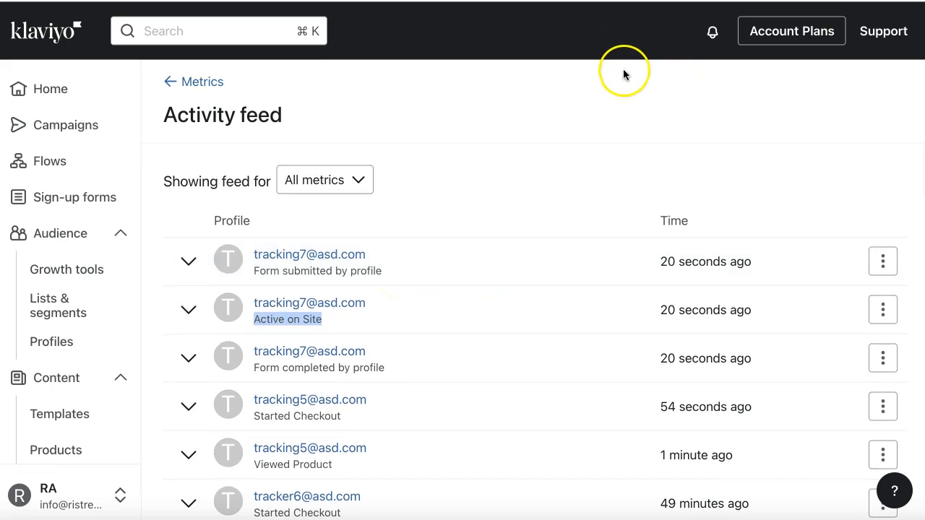
{"action": "key", "text": "super+Tab"}
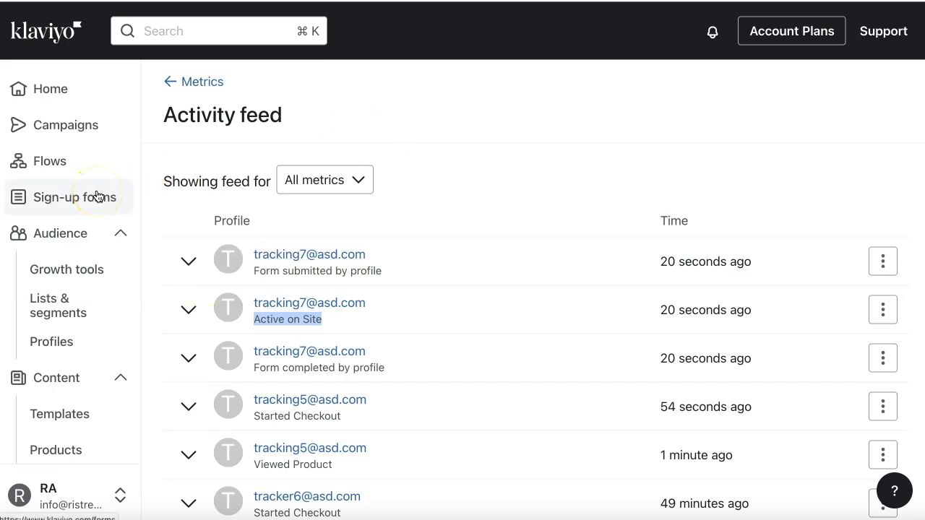
Step: Review the manual installation script for adding Klaviyo sign-up forms to the website, and close the instructions
{"action": "left_click", "coordinate": [98, 196]}
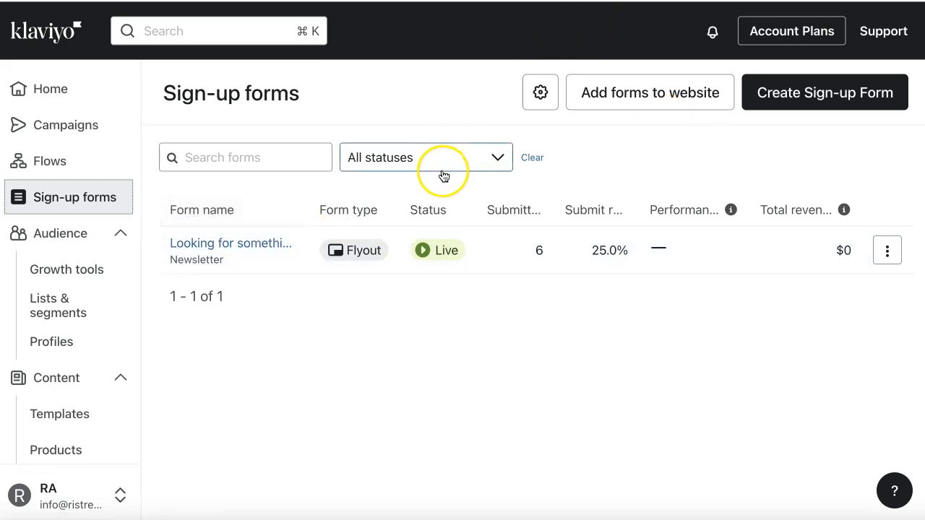
{"action": "left_click", "coordinate": [640, 98]}
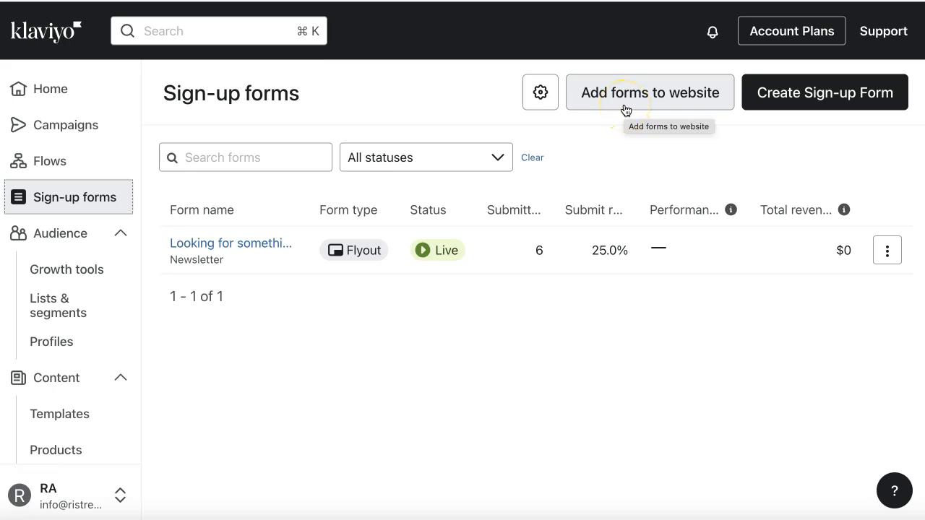
{"action": "left_click", "coordinate": [652, 93]}
{"action": "left_click", "coordinate": [347, 275]}
{"action": "left_click_drag", "start_coordinate": [720, 327], "coordinate": [190, 305]}
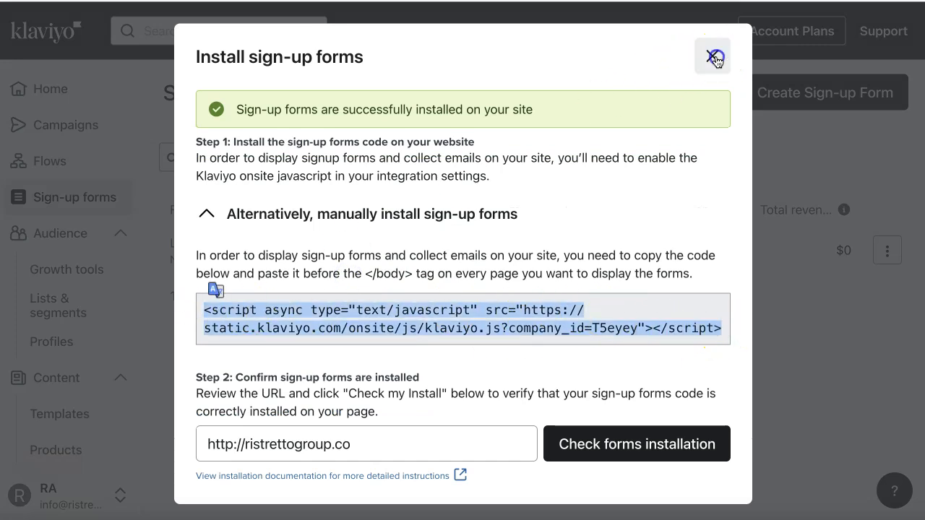
{"action": "left_click", "coordinate": [713, 57]}
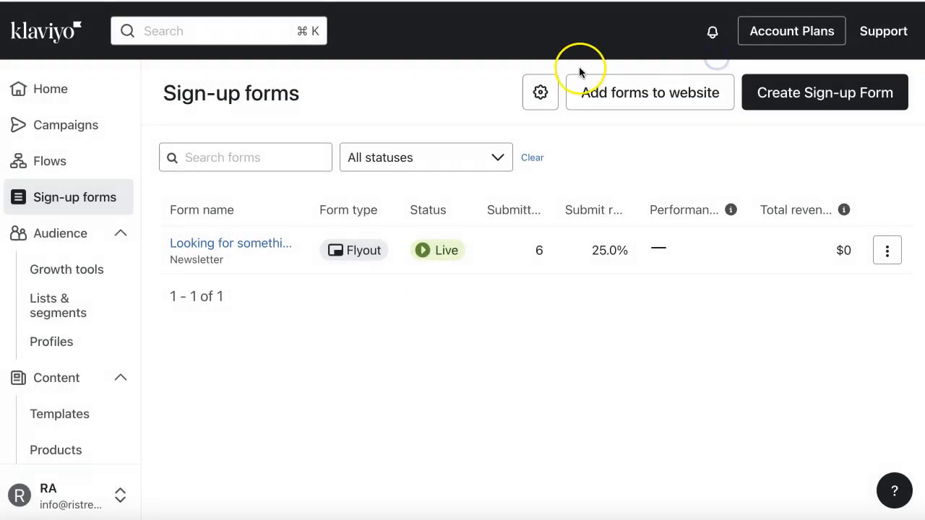
Step: Open the "Looking for something?" form in the editor, review its display timing rules and exit
{"action": "left_click", "coordinate": [280, 246]}
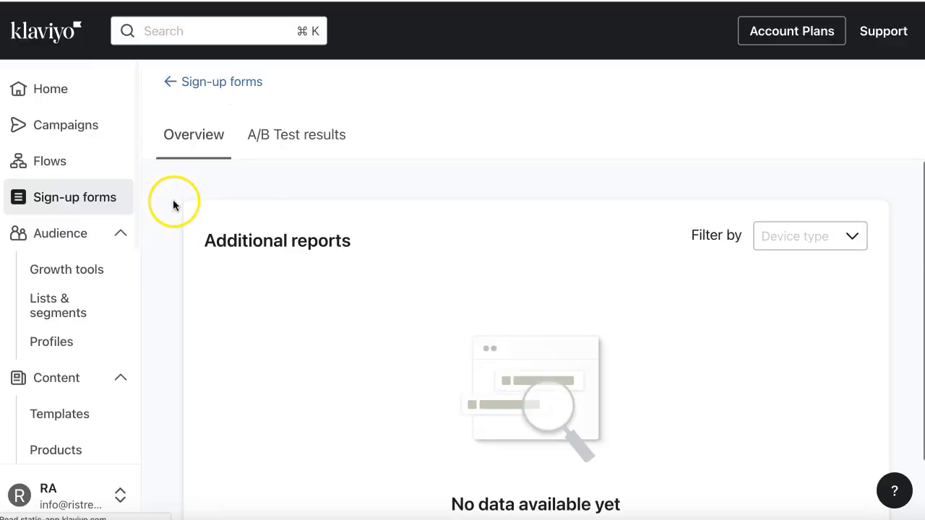
{"action": "left_click", "coordinate": [860, 100]}
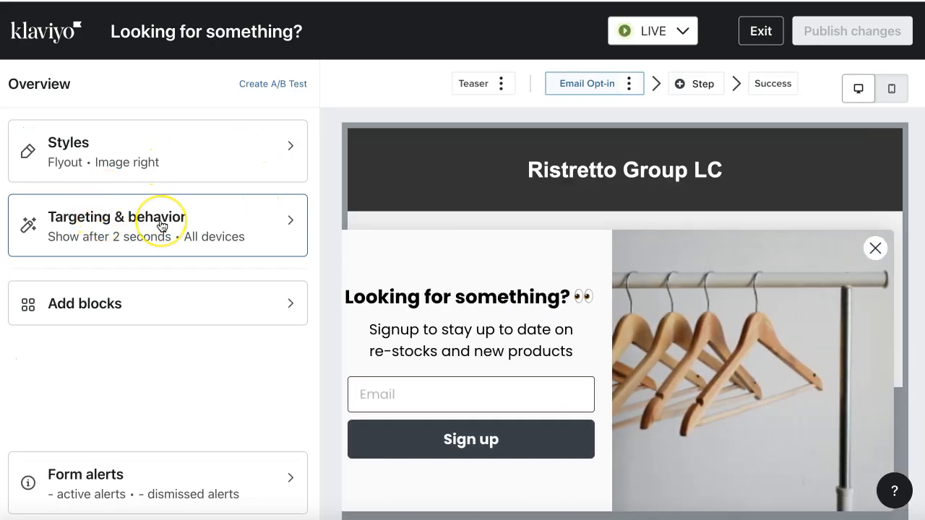
{"action": "left_click", "coordinate": [160, 222]}
{"action": "scroll", "coordinate": [128, 253], "scroll_direction": "down", "scroll_amount": 5}
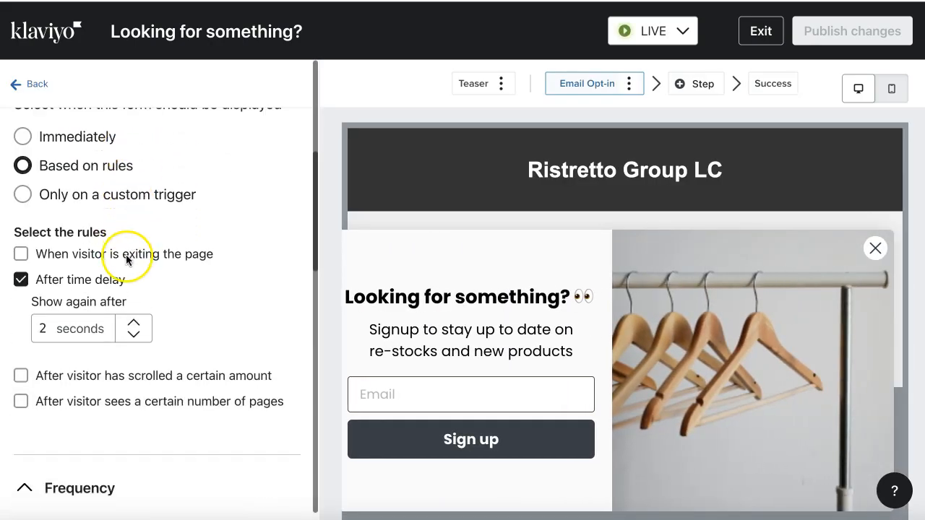
{"action": "scroll", "coordinate": [127, 169], "scroll_direction": "up", "scroll_amount": 4}
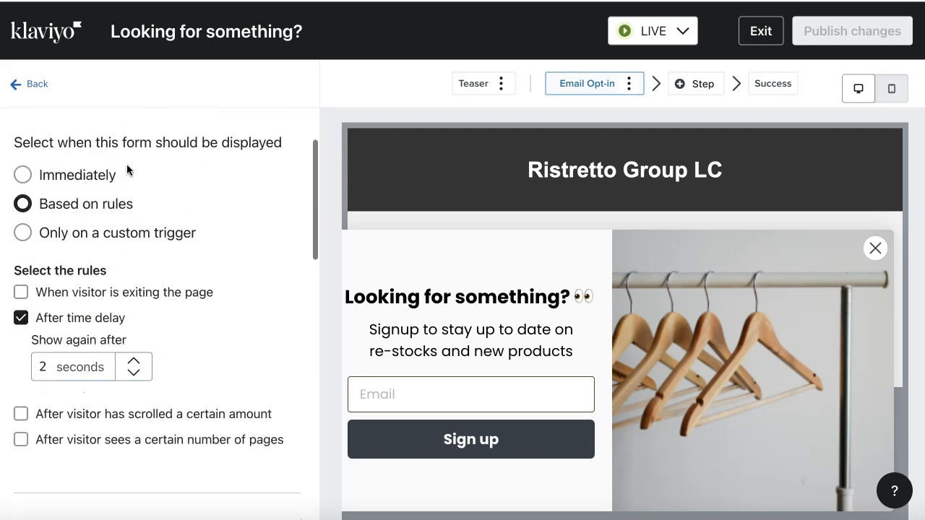
{"action": "scroll", "coordinate": [127, 169], "scroll_direction": "up", "scroll_amount": 2}
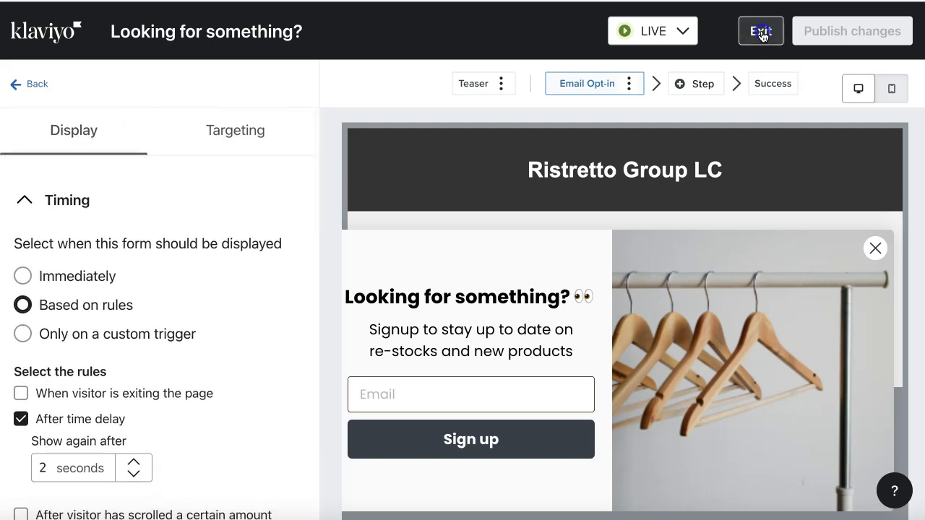
{"action": "left_click", "coordinate": [761, 31]}
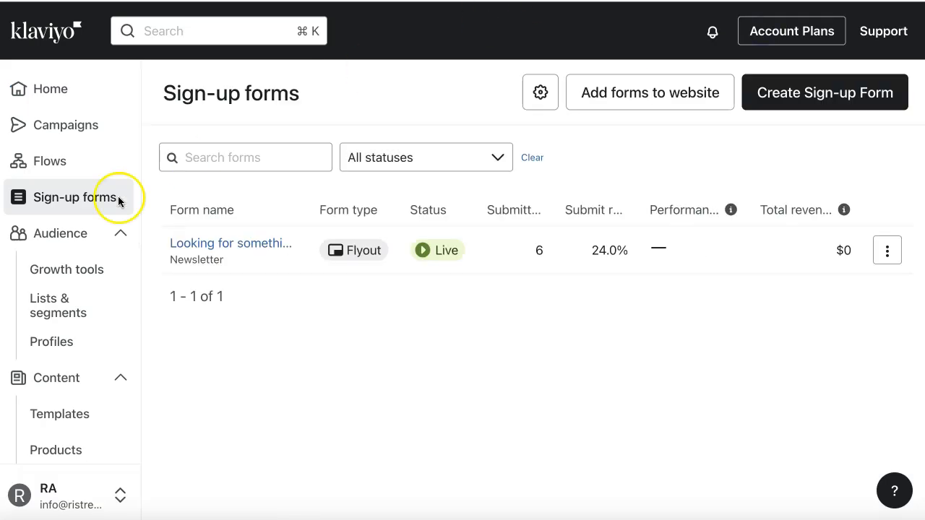
Step: Return to the activity feed for Klaviyo's metrics
{"action": "scroll", "coordinate": [76, 265], "scroll_direction": "down", "scroll_amount": 5}
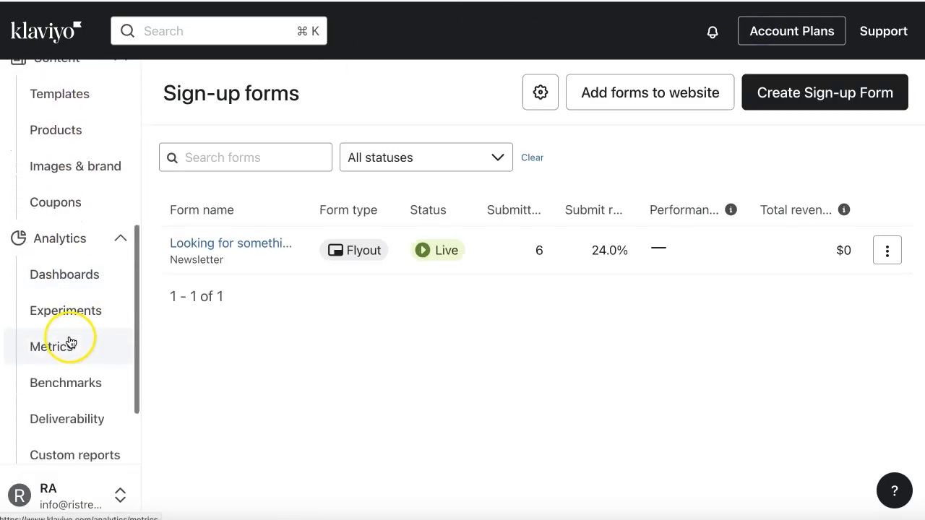
{"action": "left_click", "coordinate": [70, 342]}
{"action": "left_click", "coordinate": [679, 96]}
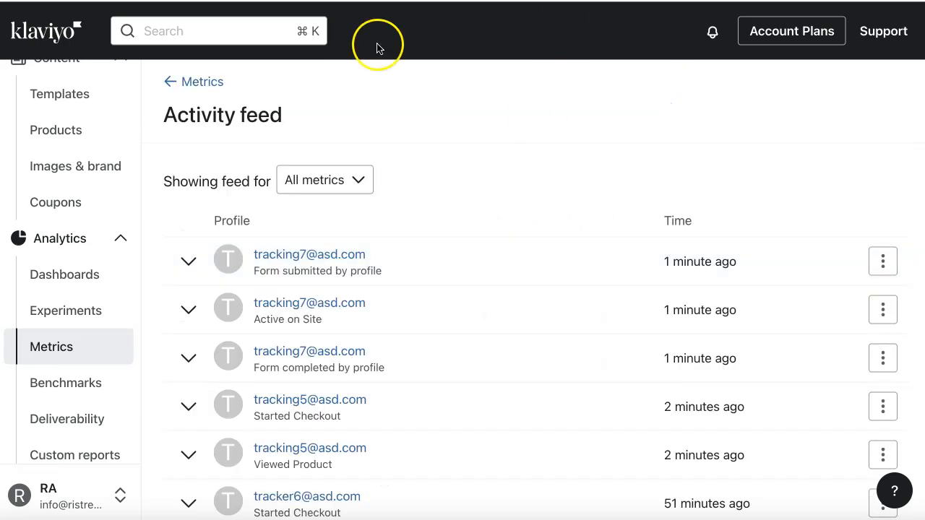
Step: Switch to the storefront, dismiss the sign-up confirmation and open the Unbelievable product page from the product list
{"action": "key", "text": "super+Tab"}
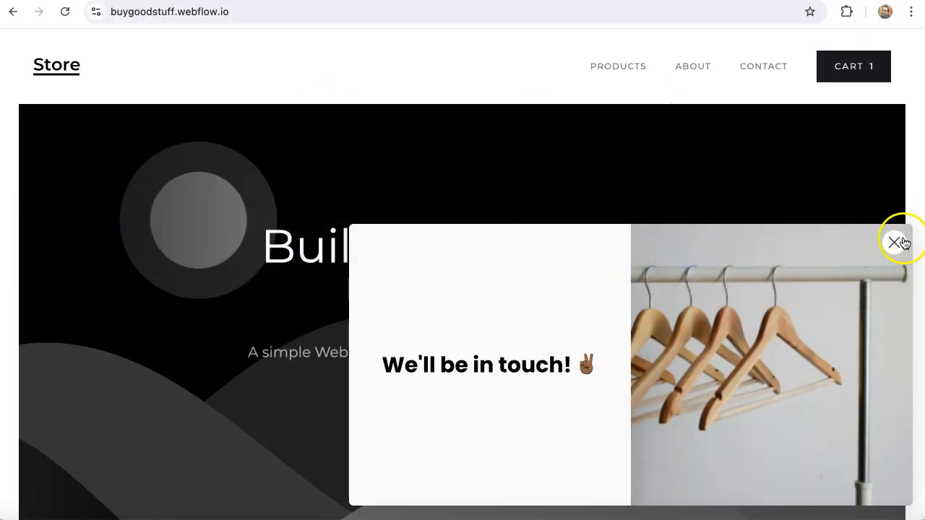
{"action": "left_click", "coordinate": [895, 243]}
{"action": "left_click", "coordinate": [606, 66]}
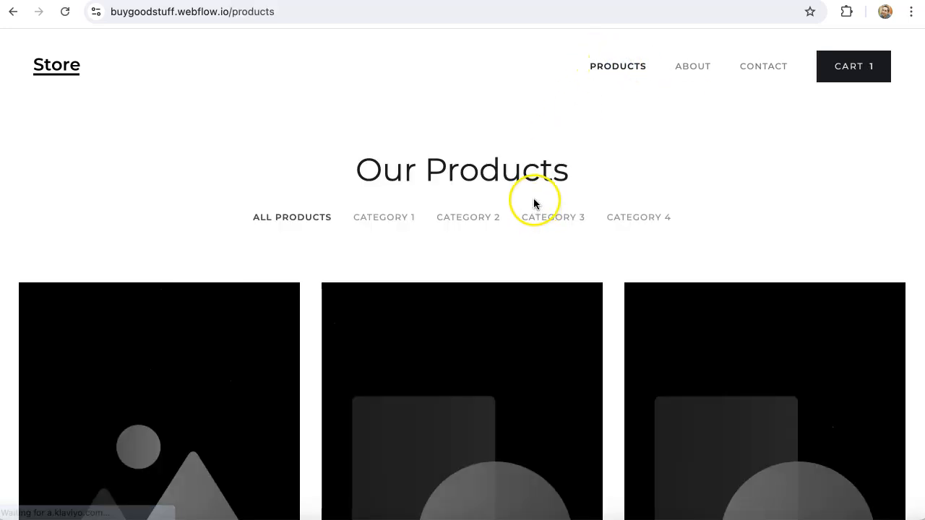
{"action": "scroll", "coordinate": [533, 204], "scroll_direction": "down", "scroll_amount": 5}
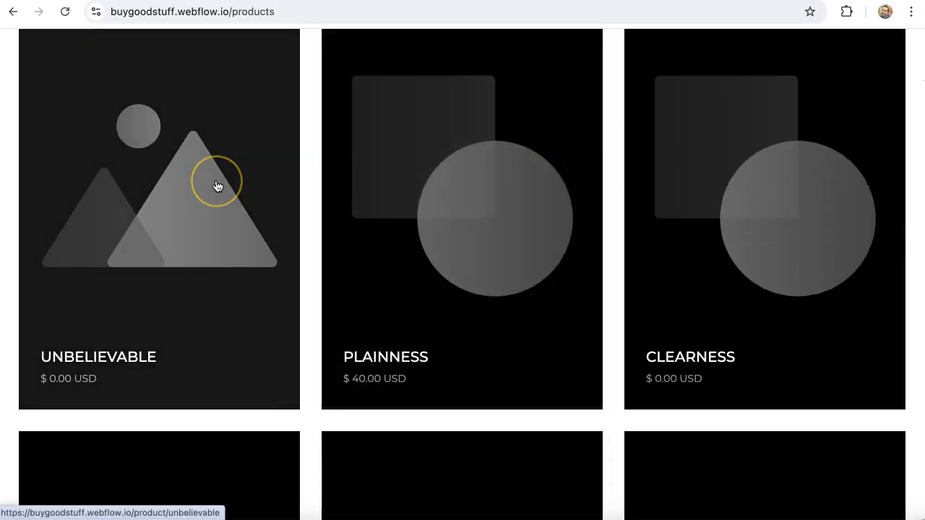
{"action": "left_click", "coordinate": [217, 186]}
{"action": "scroll", "coordinate": [578, 207], "scroll_direction": "down", "scroll_amount": 2}
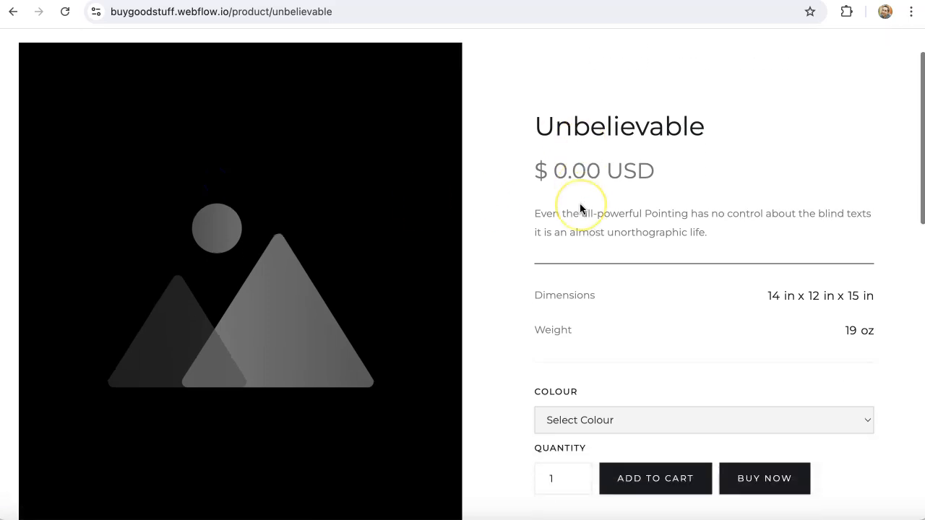
{"action": "scroll", "coordinate": [580, 203], "scroll_direction": "down", "scroll_amount": 3}
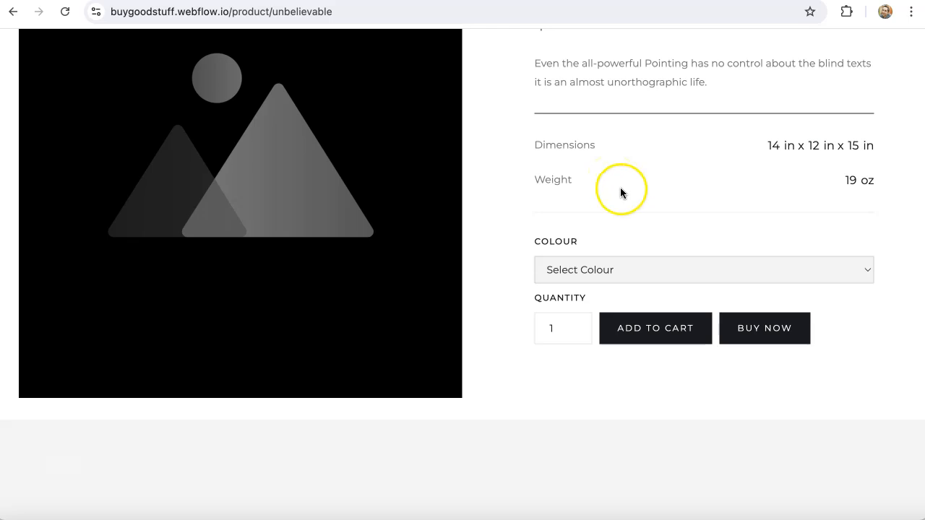
Step: Refresh Klaviyo's activity feed and inspect the details of the subscriber's latest Viewed Product event
{"action": "key", "text": "super+Tab"}
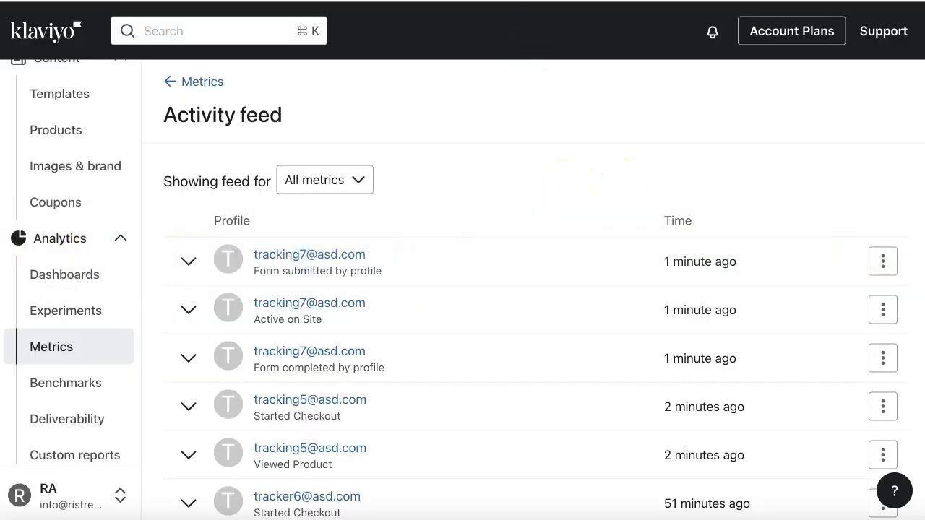
{"action": "key", "text": "super+r"}
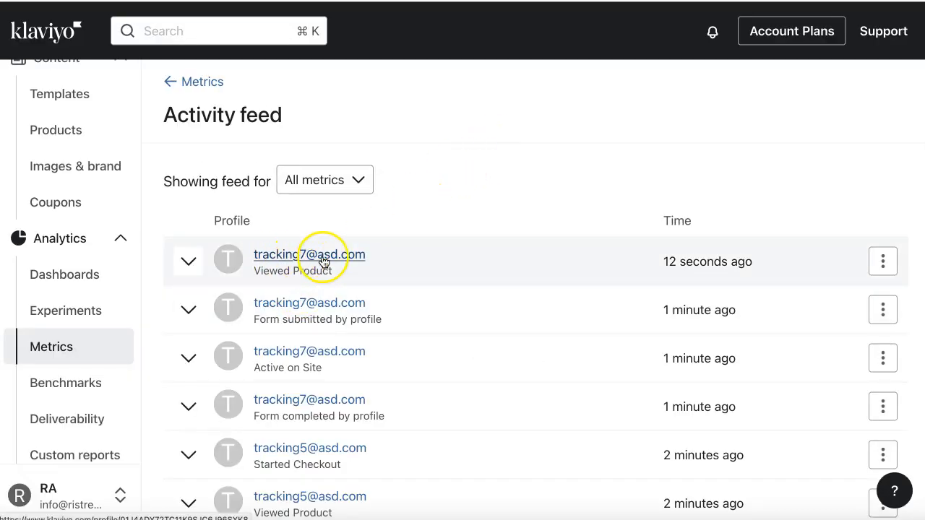
{"action": "left_click", "coordinate": [882, 262]}
{"action": "left_click", "coordinate": [819, 296]}
{"action": "double_click", "coordinate": [308, 206]}
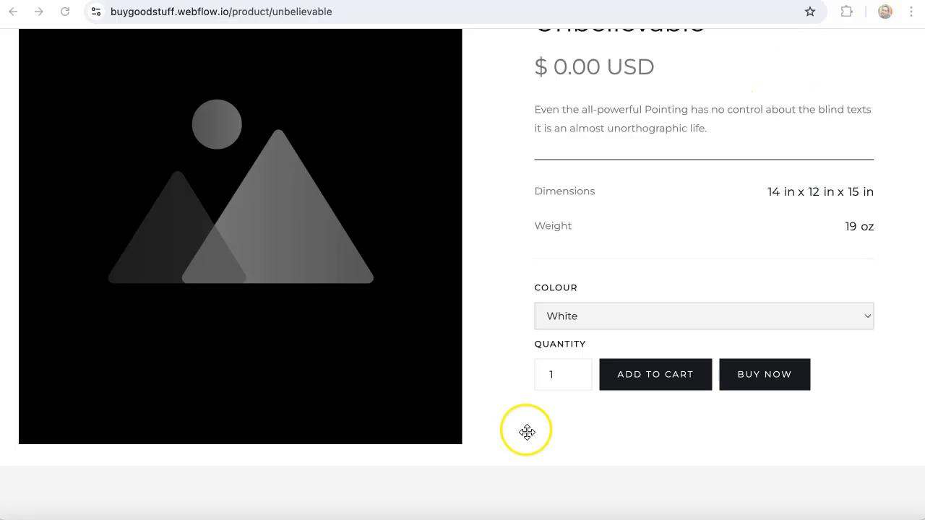
Step: Add the Unbelievable product in White to the cart on the storefront
{"action": "scroll", "coordinate": [527, 424], "scroll_direction": "up", "scroll_amount": 3}
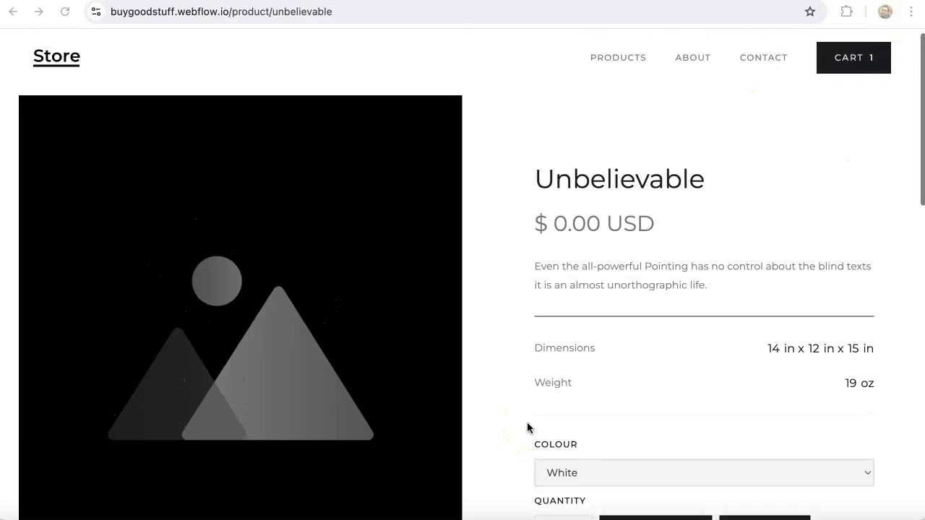
{"action": "scroll", "coordinate": [527, 424], "scroll_direction": "down", "scroll_amount": 2}
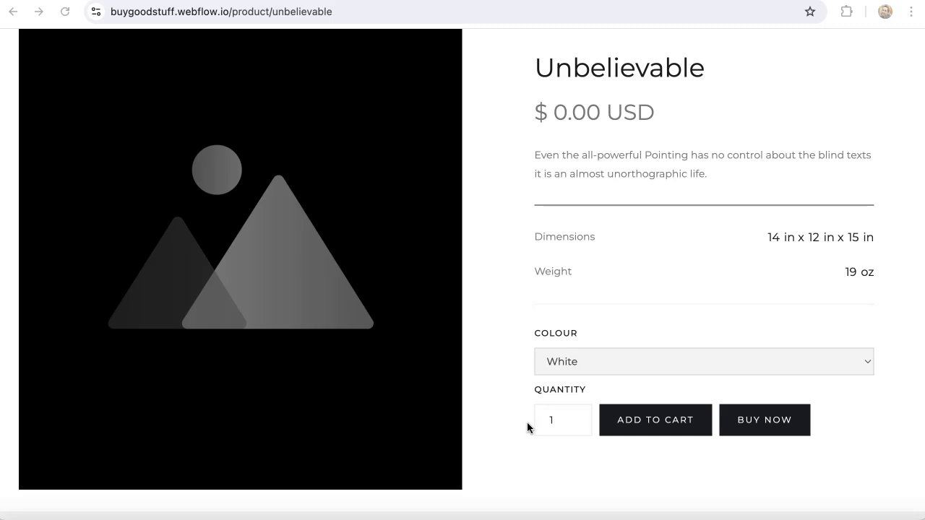
{"action": "scroll", "coordinate": [532, 426], "scroll_direction": "up", "scroll_amount": 1}
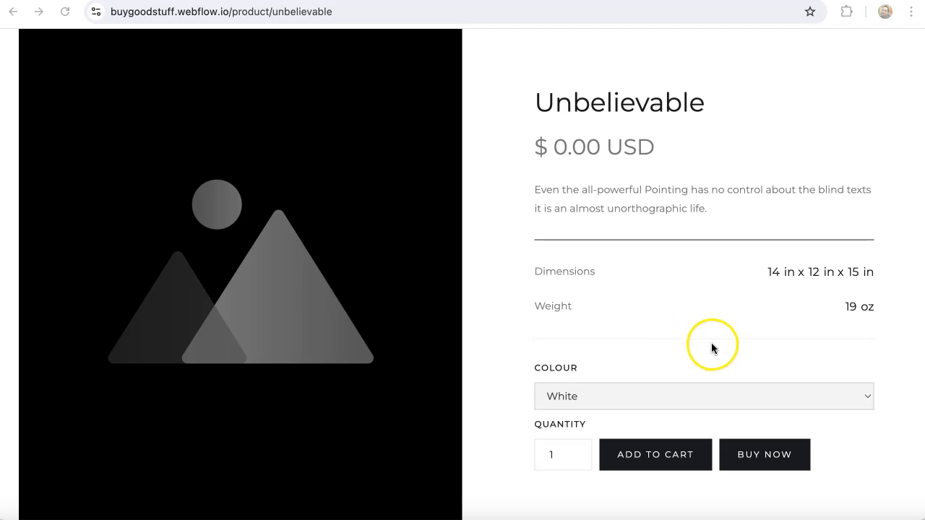
{"action": "left_click", "coordinate": [694, 481]}
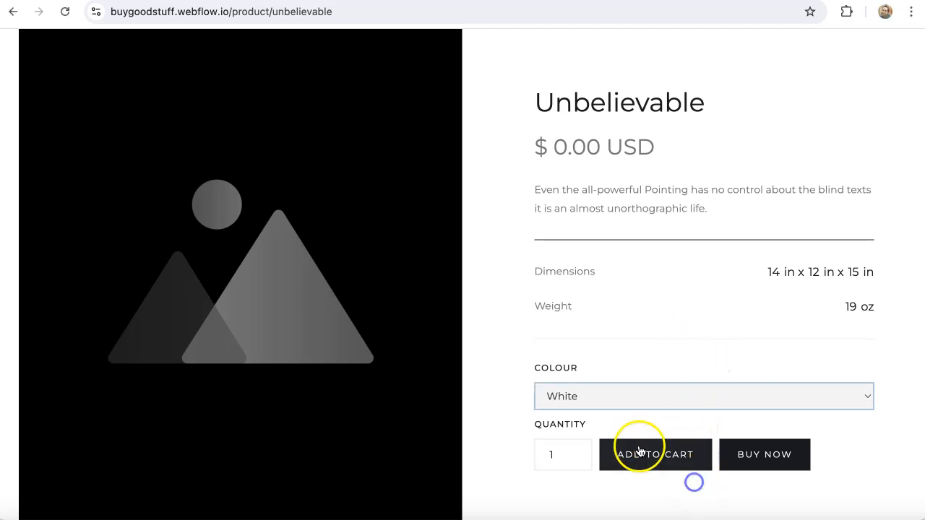
{"action": "left_click", "coordinate": [651, 462]}
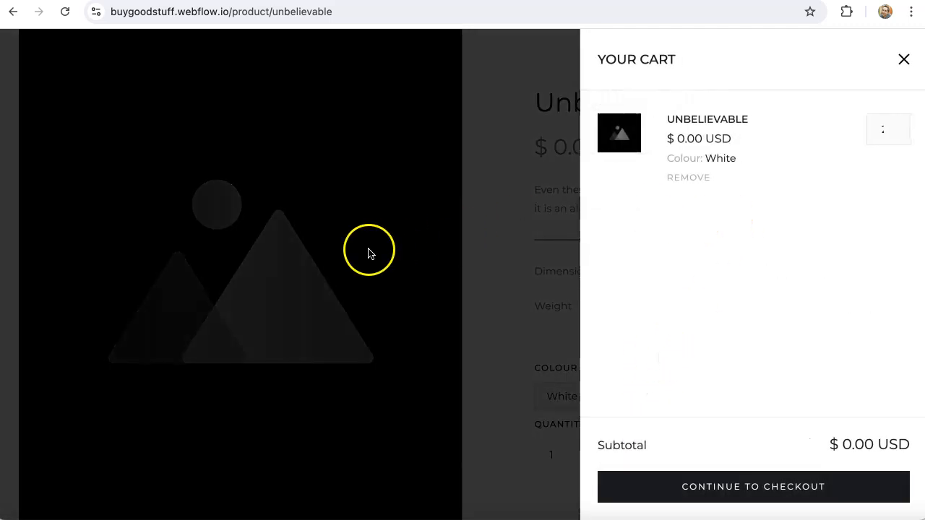
Step: Switch to Klaviyo, open the metrics activity feed and review the subscriber's latest Added to Cart and Viewed Product events
{"action": "key", "text": "super+Tab"}
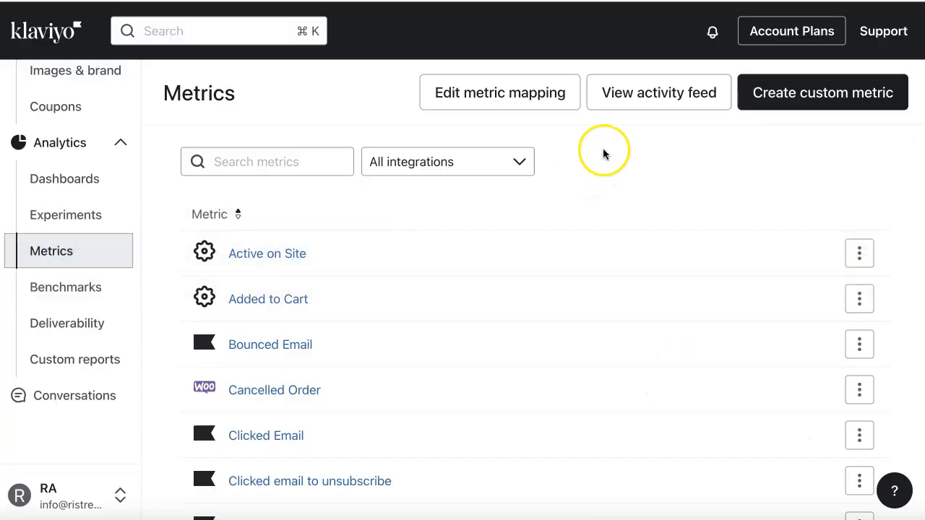
{"action": "left_click", "coordinate": [649, 95]}
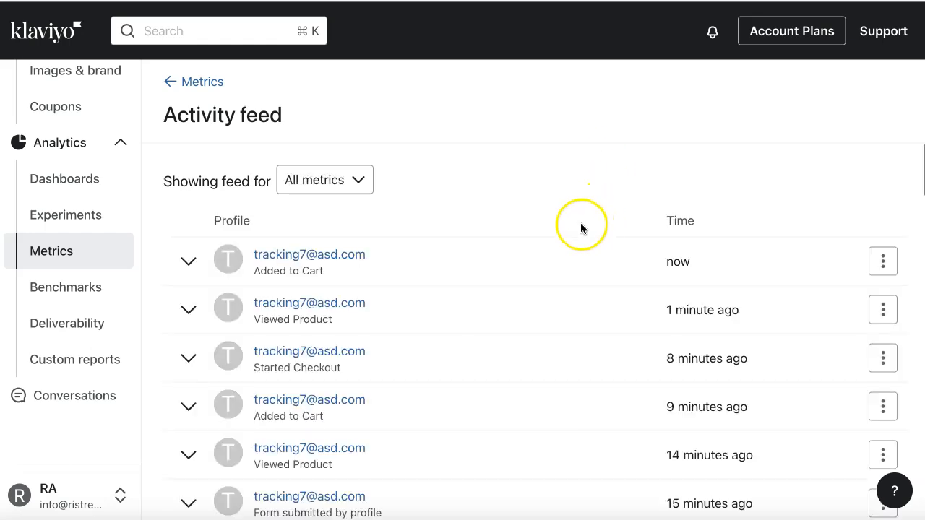
{"action": "left_click_drag", "start_coordinate": [324, 271], "coordinate": [254, 271]}
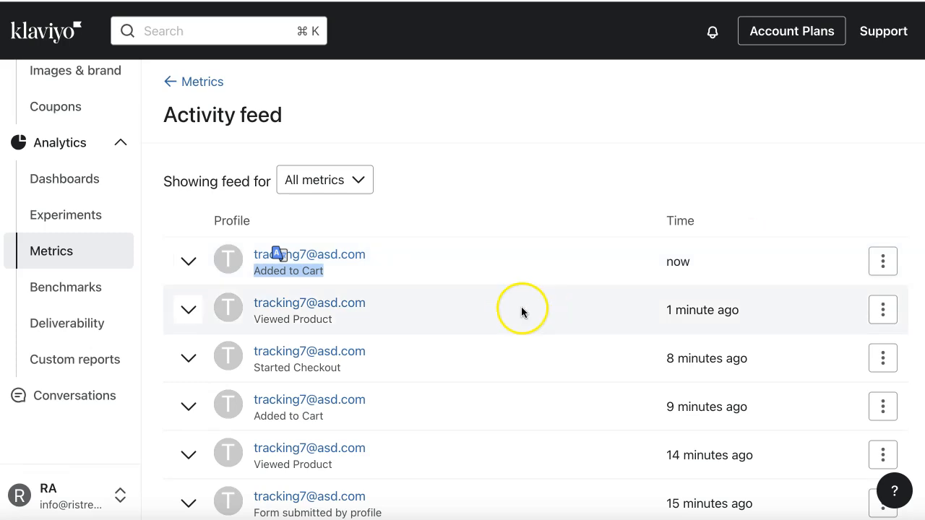
{"action": "left_click_drag", "start_coordinate": [354, 320], "coordinate": [300, 321]}
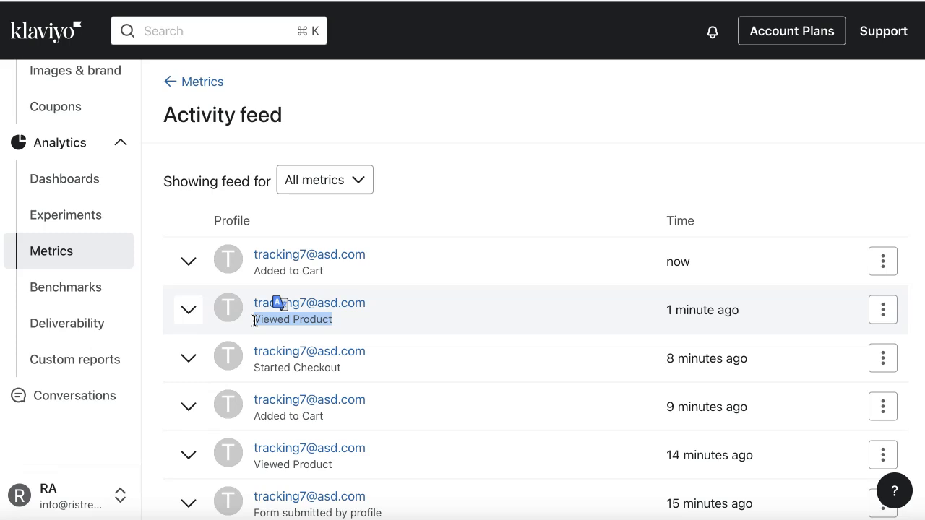
{"action": "left_click_drag", "start_coordinate": [347, 271], "coordinate": [250, 268]}
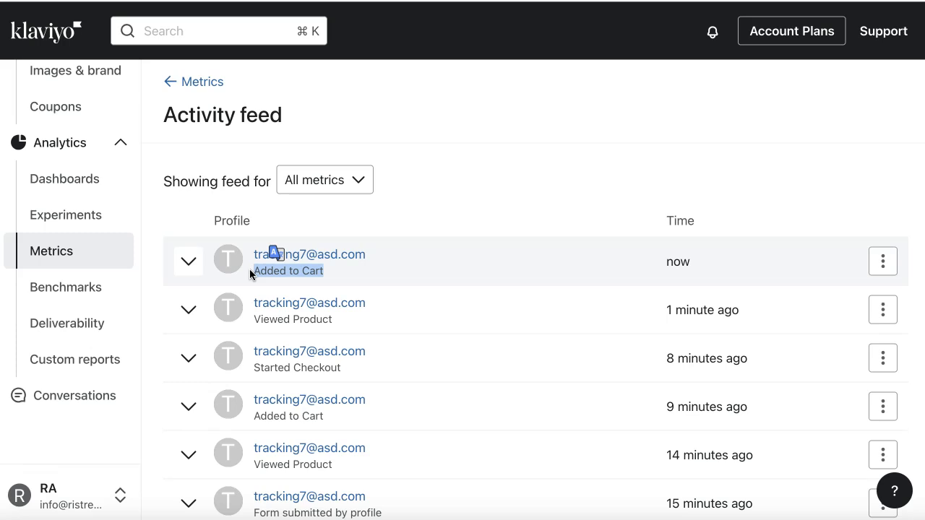
{"action": "left_click_drag", "start_coordinate": [333, 264], "coordinate": [266, 269]}
{"action": "left_click", "coordinate": [422, 273]}
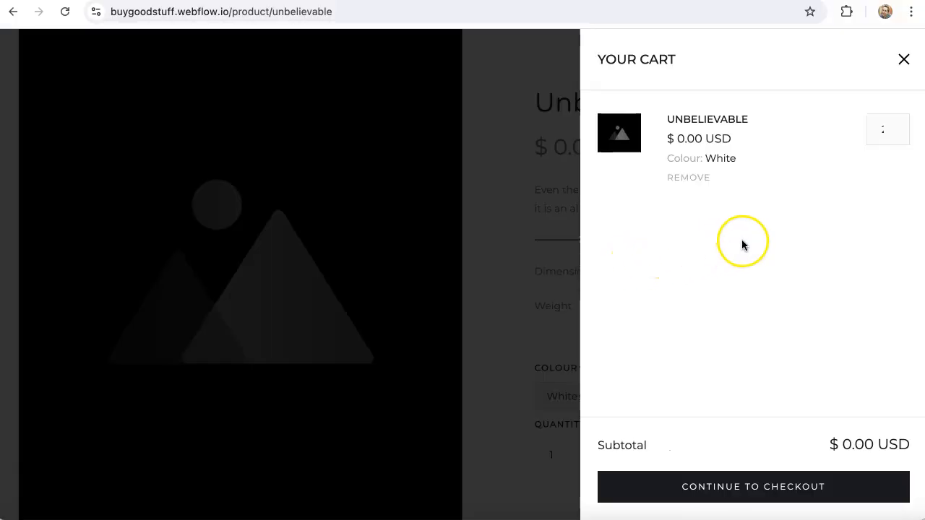
Step: Continue to checkout from the storefront cart and inspect the details of the latest Started Checkout event in Klaviyo's activity feed
{"action": "left_click", "coordinate": [742, 491]}
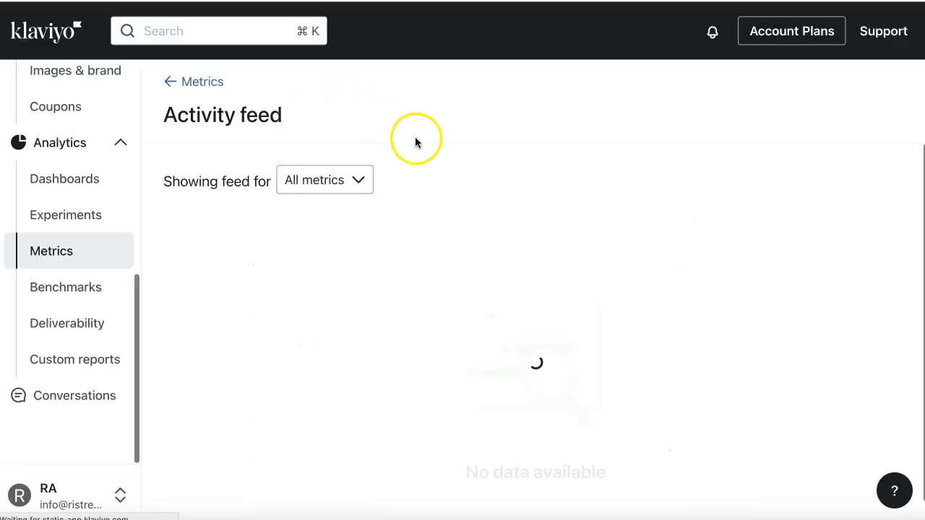
{"action": "left_click_drag", "start_coordinate": [355, 274], "coordinate": [251, 277]}
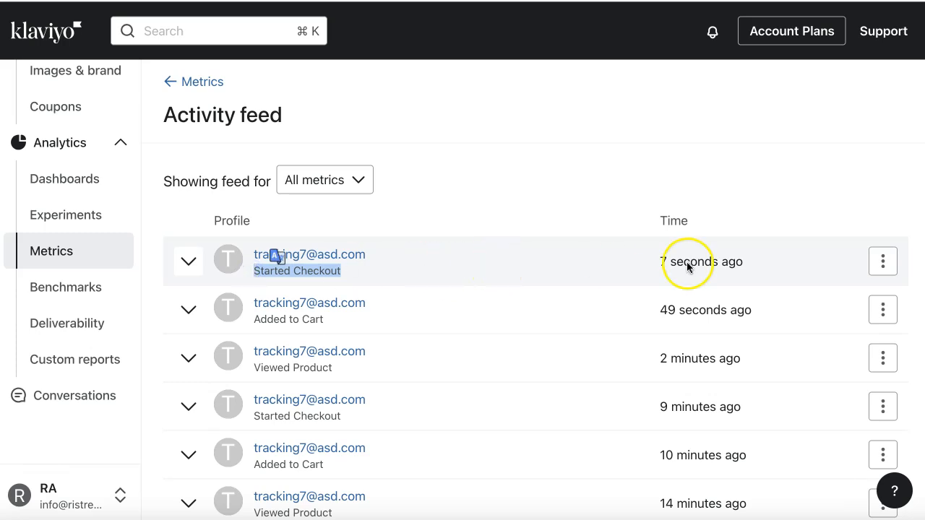
{"action": "left_click", "coordinate": [882, 261]}
{"action": "left_click", "coordinate": [815, 294]}
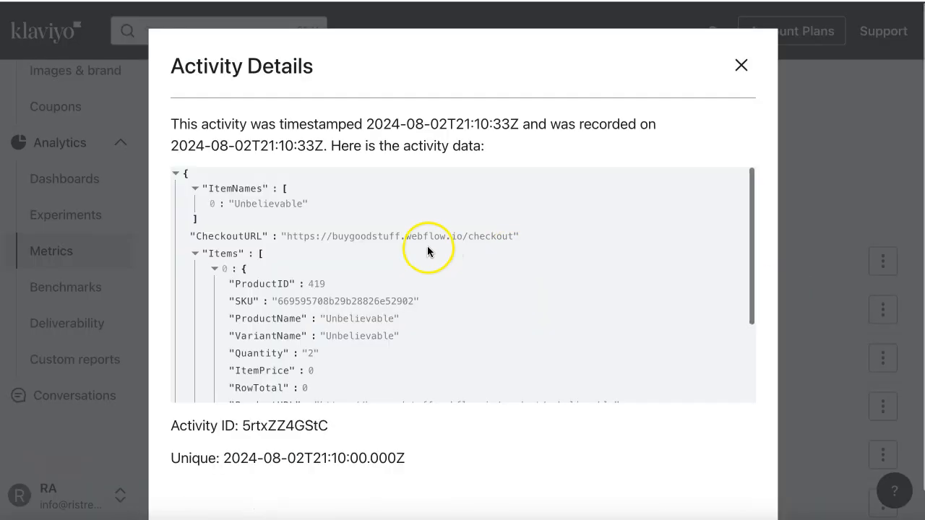
{"action": "left_click", "coordinate": [383, 238]}
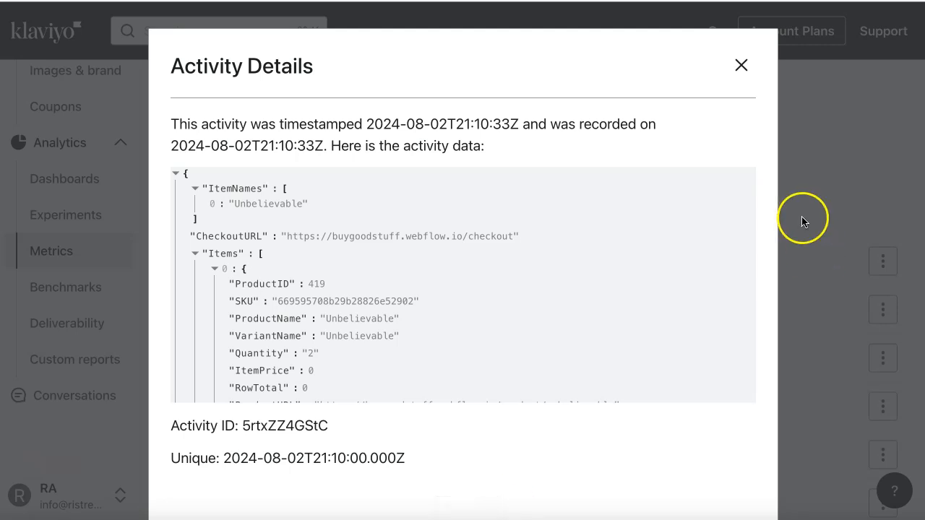
{"action": "left_click", "coordinate": [742, 65]}
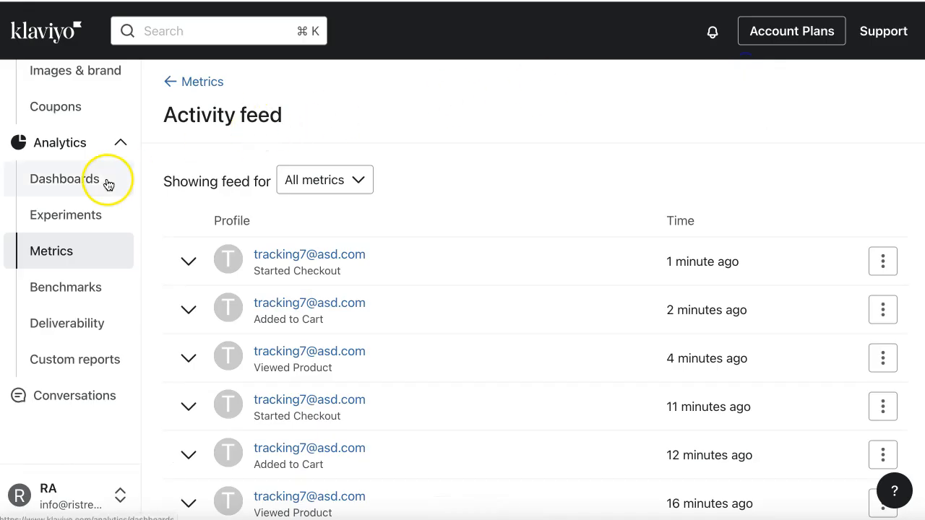
{"action": "scroll", "coordinate": [108, 181], "scroll_direction": "up", "scroll_amount": 10}
{"action": "left_click", "coordinate": [72, 134]}
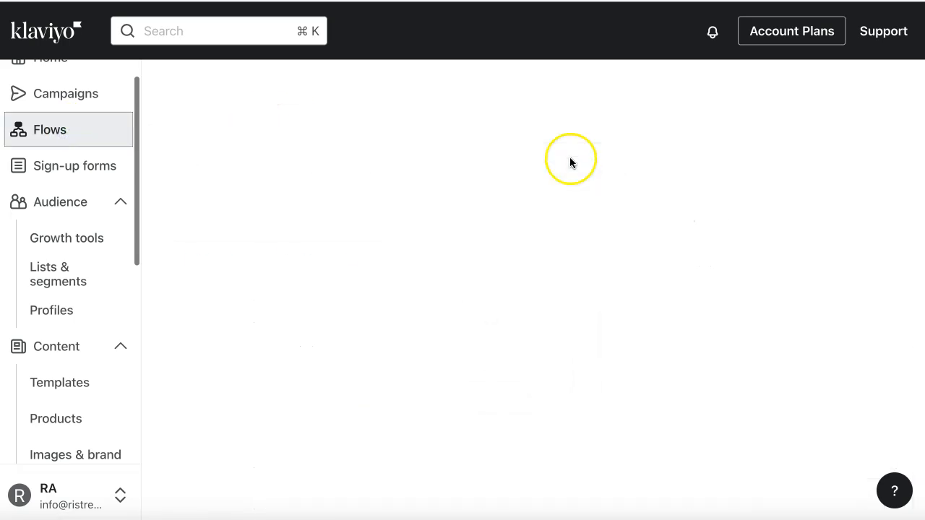
{"action": "left_click", "coordinate": [872, 94]}
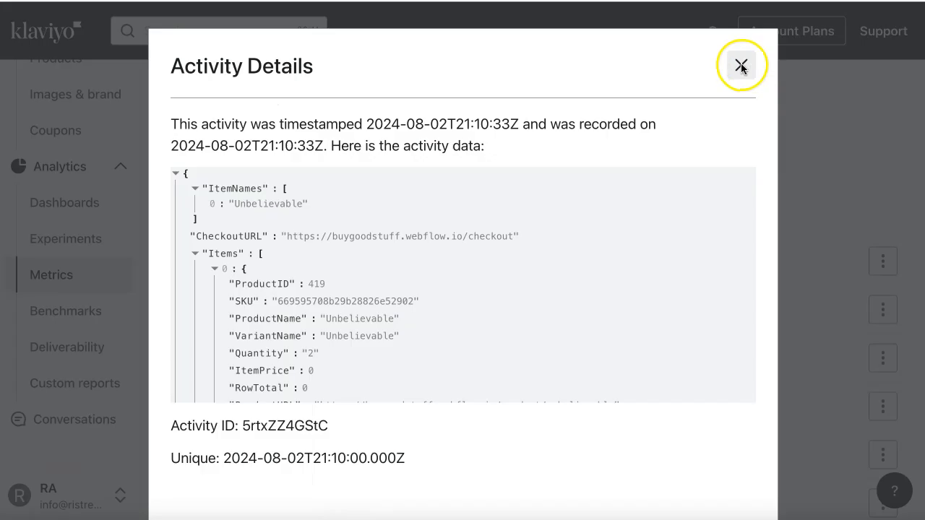
Step: Close the activity details and create a flow from scratch in Flows, named Abandoned Cart
{"action": "left_click", "coordinate": [741, 67]}
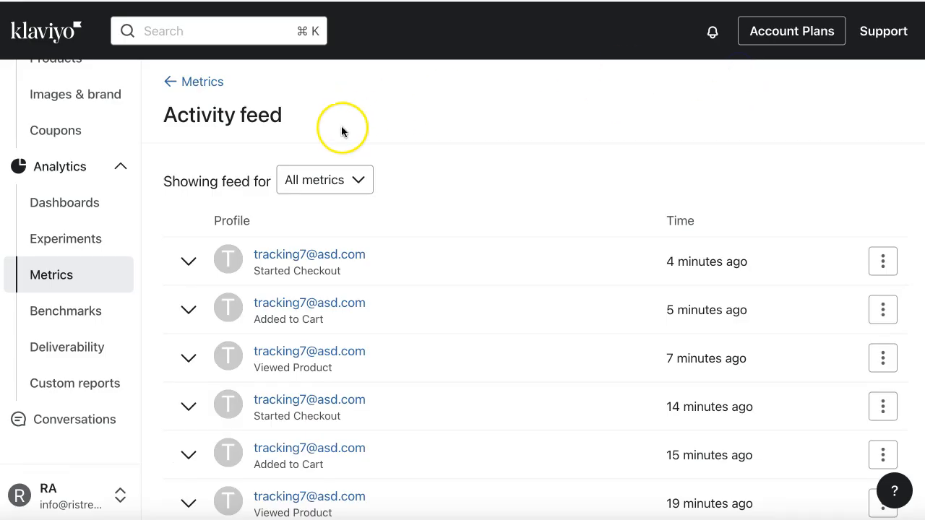
{"action": "scroll", "coordinate": [62, 181], "scroll_direction": "up", "scroll_amount": 5}
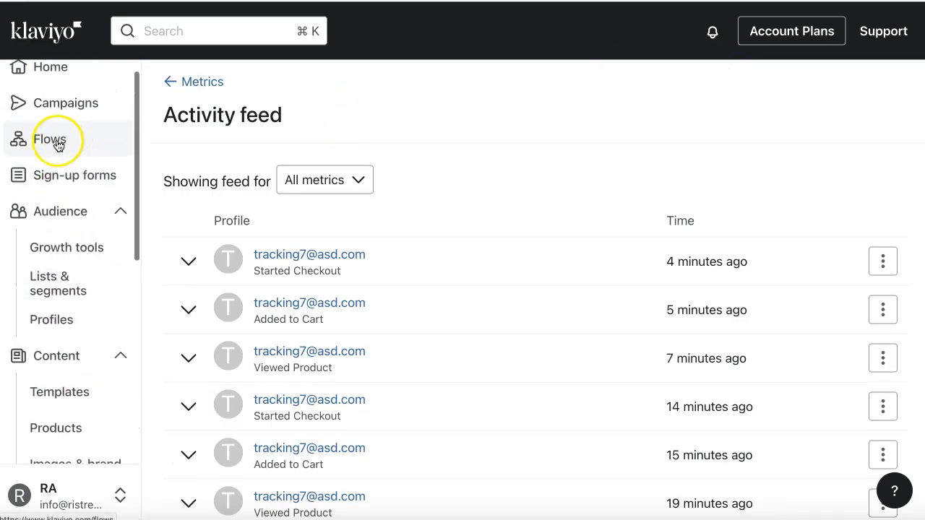
{"action": "left_click", "coordinate": [60, 141]}
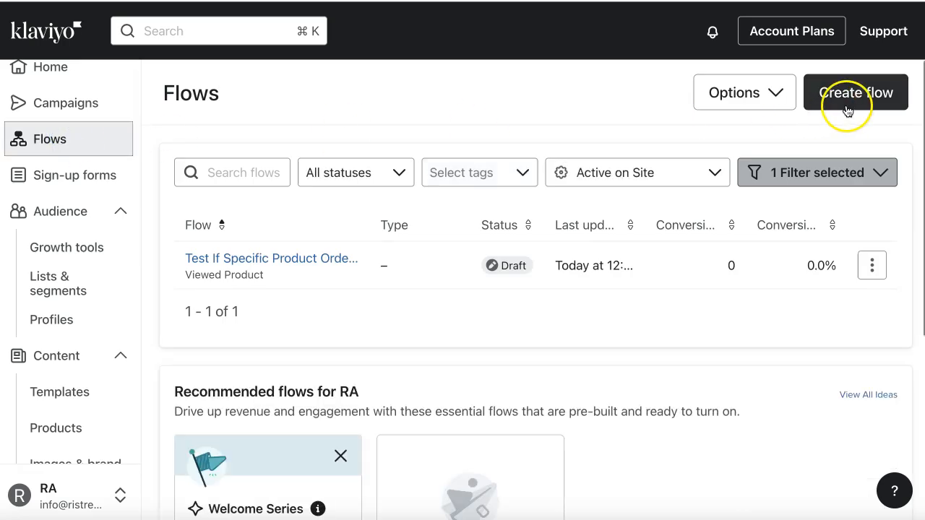
{"action": "left_click", "coordinate": [866, 99]}
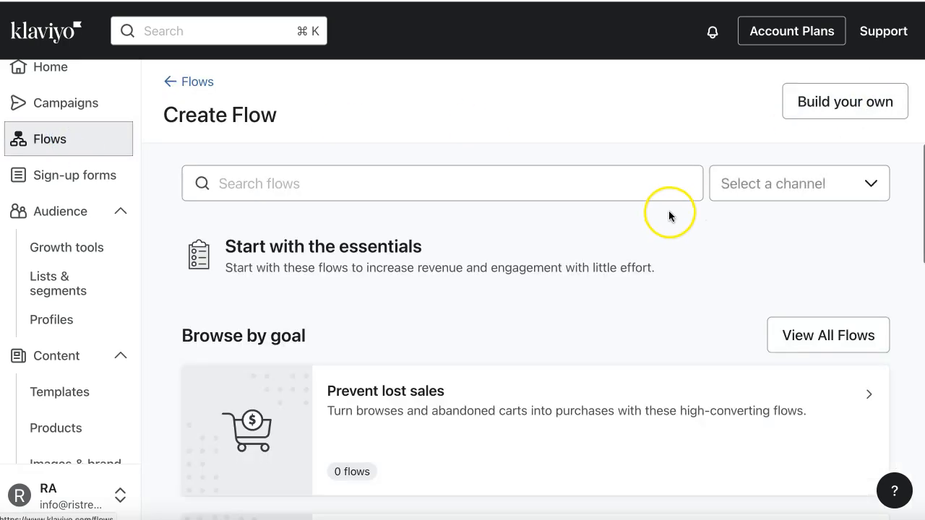
{"action": "left_click", "coordinate": [830, 107]}
{"action": "left_click", "coordinate": [432, 223]}
{"action": "type", "text": "Abandoned Cart"}
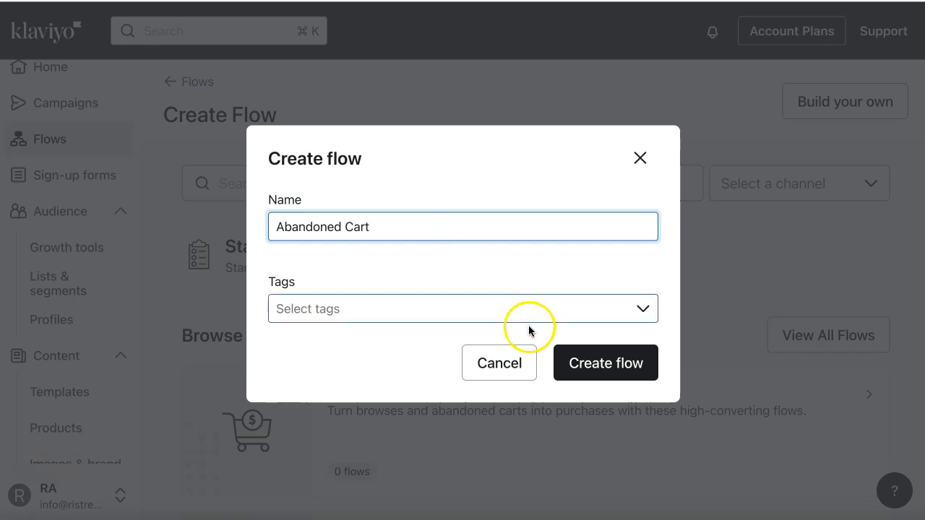
{"action": "left_click", "coordinate": [612, 363]}
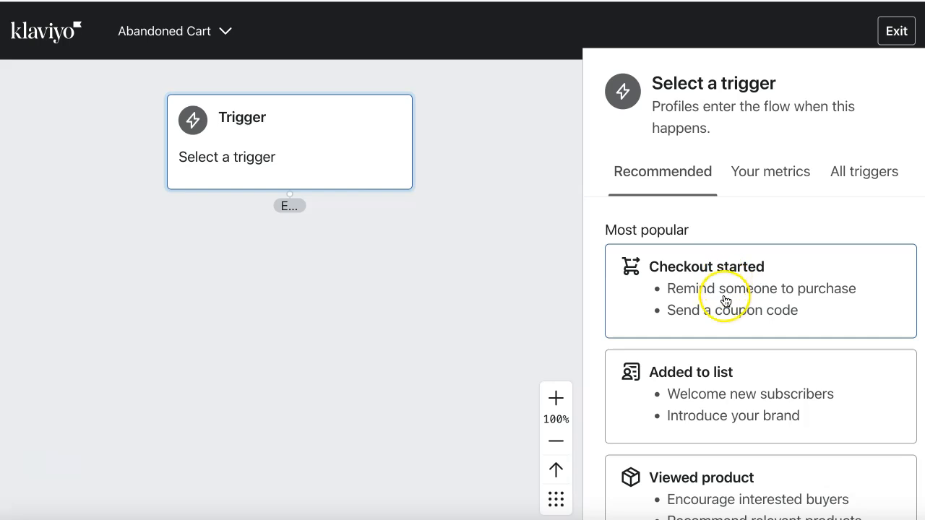
Step: Choose Checkout started from the recommended triggers for the Abandoned Cart flow
{"action": "scroll", "coordinate": [724, 299], "scroll_direction": "down", "scroll_amount": 3}
{"action": "scroll", "coordinate": [725, 301], "scroll_direction": "up", "scroll_amount": 3}
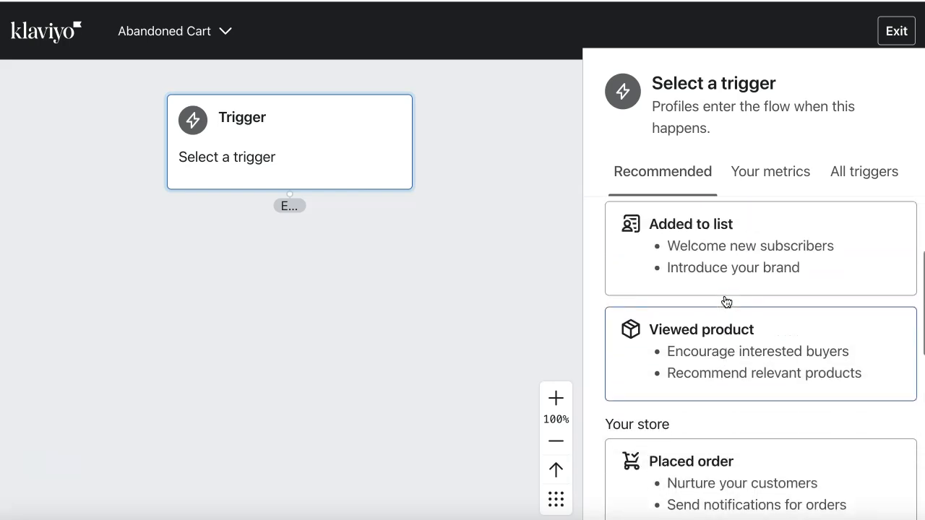
{"action": "left_click", "coordinate": [687, 289]}
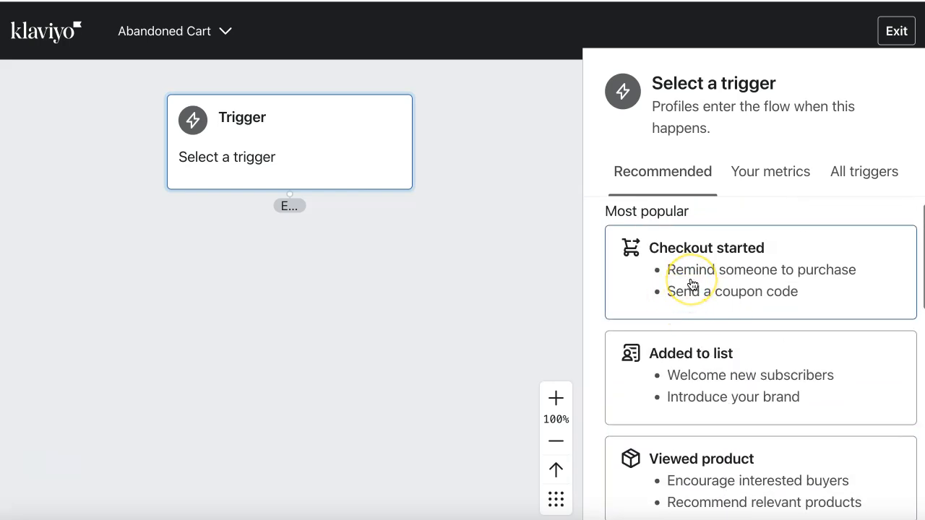
{"action": "left_click", "coordinate": [691, 284]}
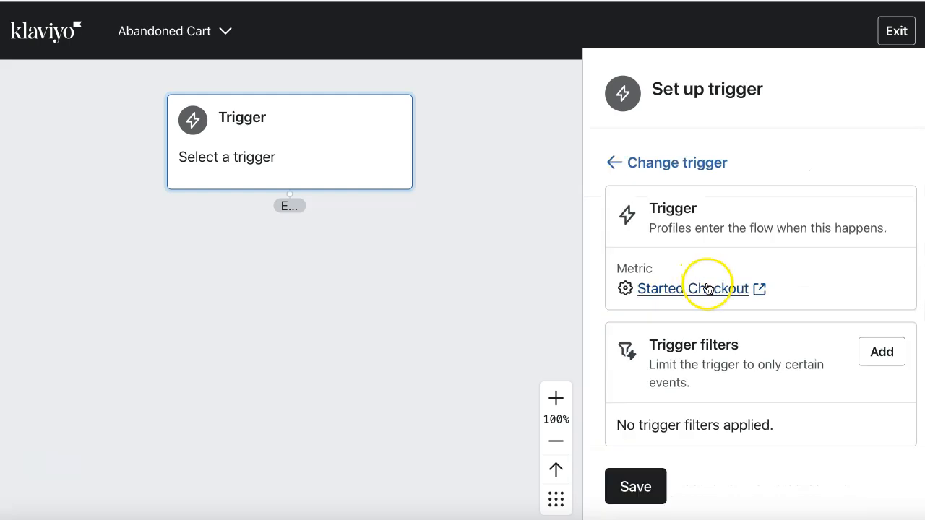
{"action": "scroll", "coordinate": [682, 293], "scroll_direction": "down", "scroll_amount": 1}
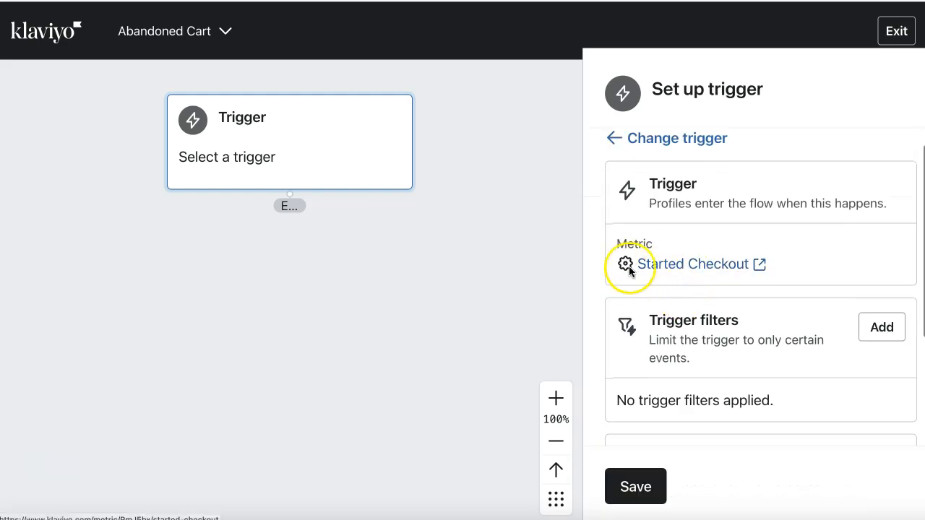
{"action": "scroll", "coordinate": [757, 304], "scroll_direction": "down", "scroll_amount": 2}
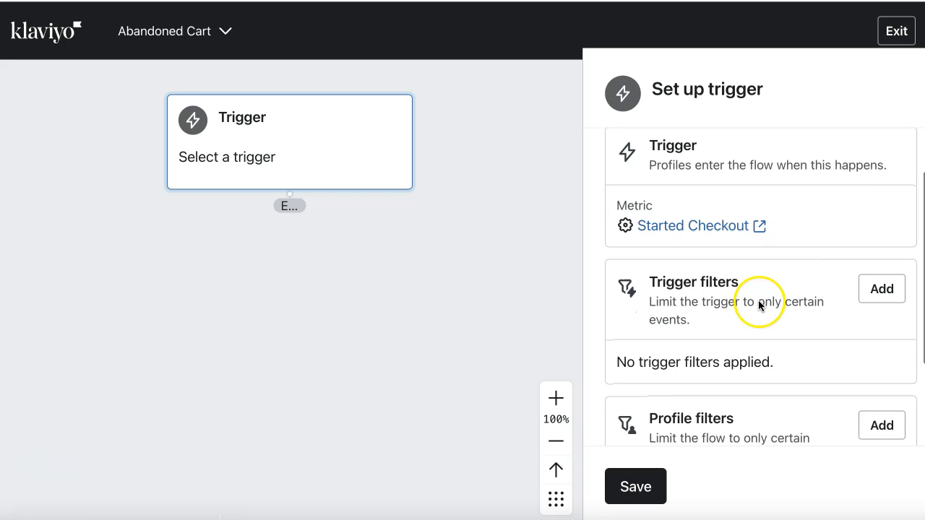
{"action": "left_click", "coordinate": [870, 290]}
{"action": "left_click", "coordinate": [740, 213]}
{"action": "left_click", "coordinate": [706, 235]}
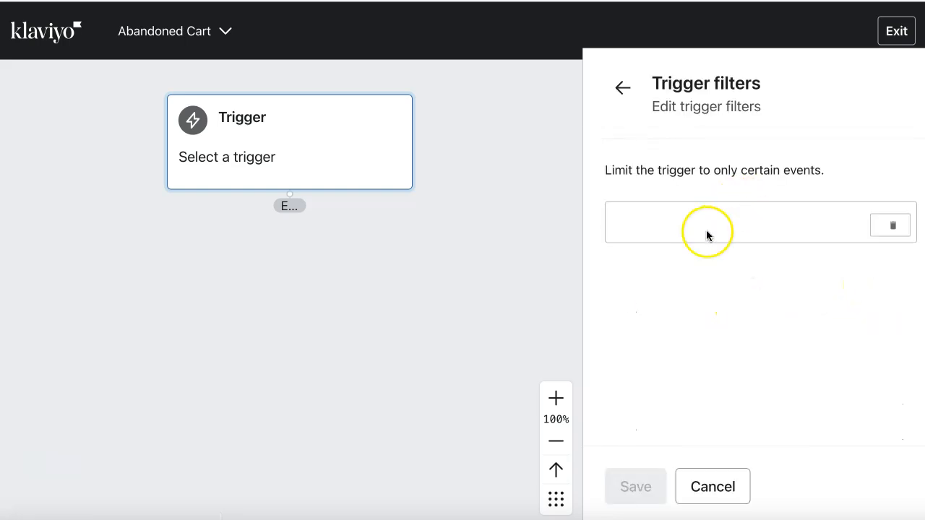
{"action": "left_click", "coordinate": [622, 87]}
Step: Try a trigger filter in which the ItemNames list contains Clearness, and cancel it without saving
{"action": "scroll", "coordinate": [863, 337], "scroll_direction": "down", "scroll_amount": 1}
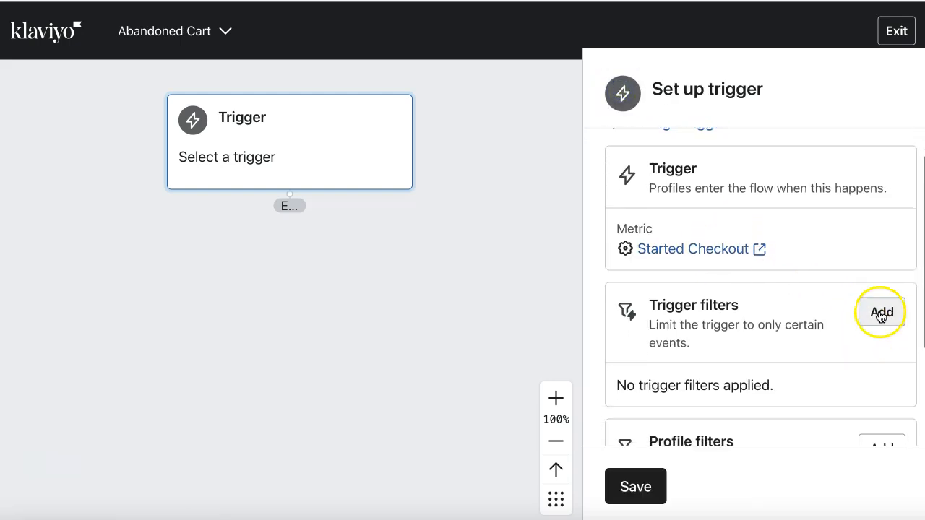
{"action": "left_click", "coordinate": [883, 312]}
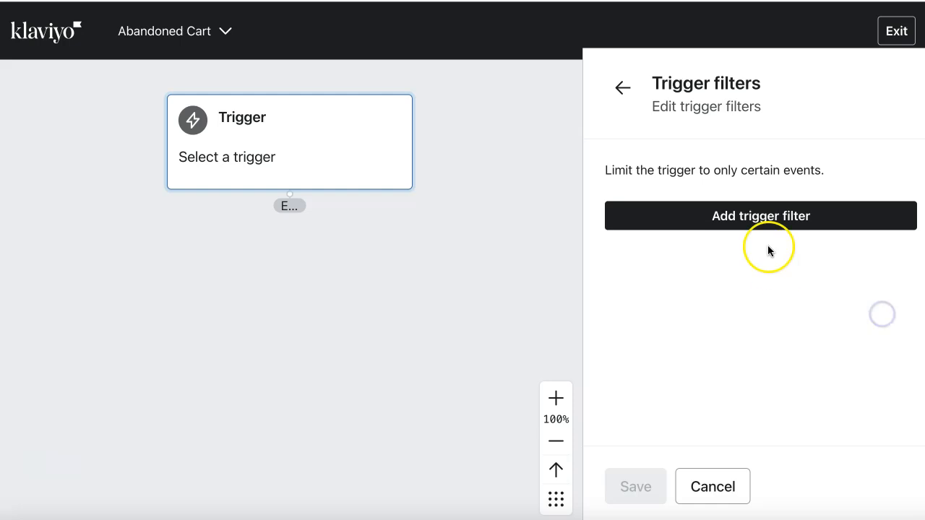
{"action": "left_click", "coordinate": [763, 220]}
{"action": "left_click", "coordinate": [686, 221]}
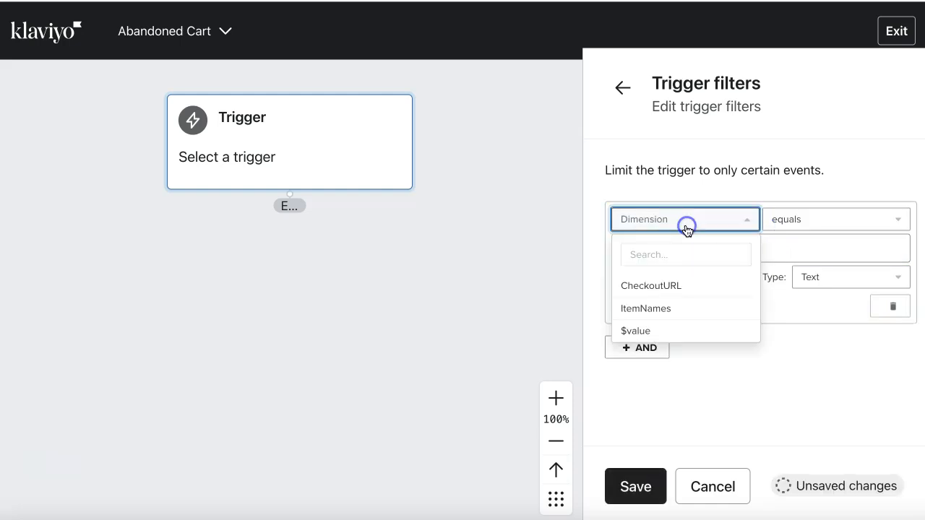
{"action": "left_click", "coordinate": [678, 304]}
{"action": "left_click", "coordinate": [789, 248]}
{"action": "left_click", "coordinate": [791, 272]}
{"action": "left_click", "coordinate": [792, 254]}
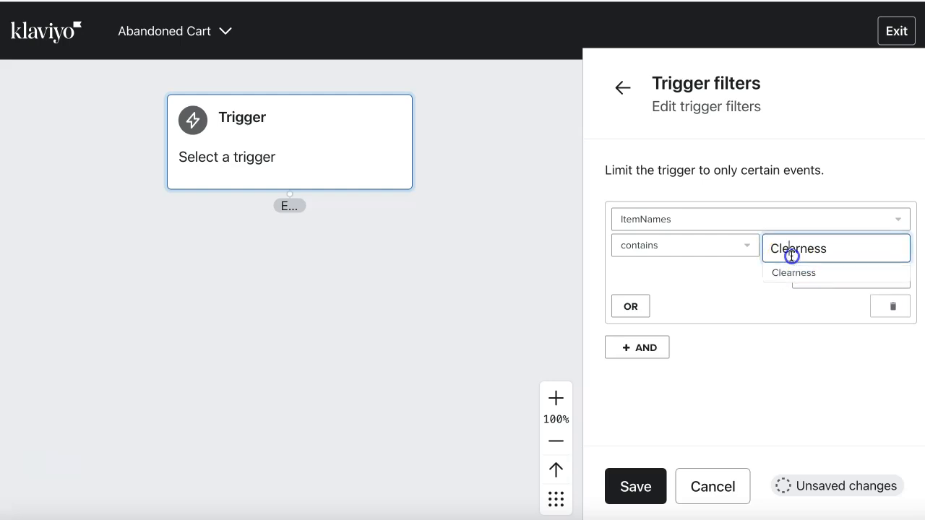
{"action": "left_click", "coordinate": [793, 269]}
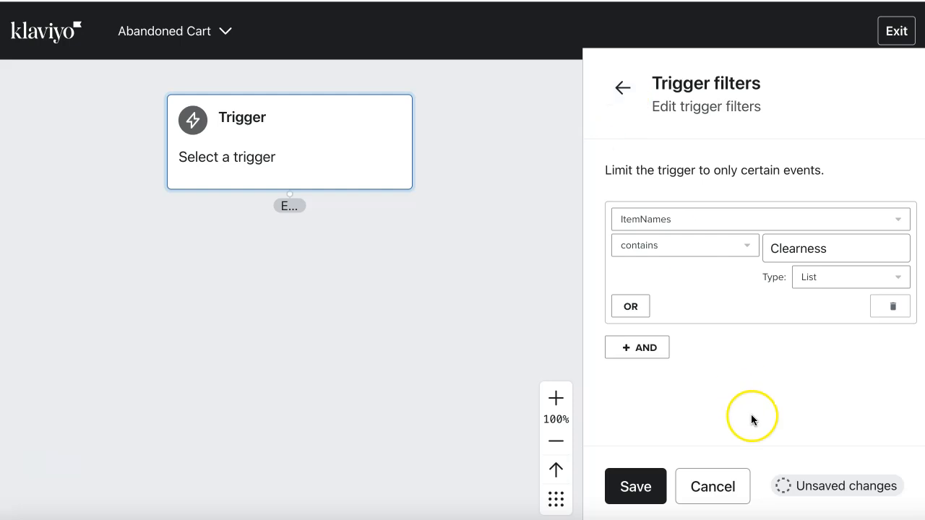
{"action": "left_click", "coordinate": [715, 489]}
Step: Return to the flow's trigger selection and look through the recommended triggers
{"action": "scroll", "coordinate": [715, 339], "scroll_direction": "down", "scroll_amount": 3}
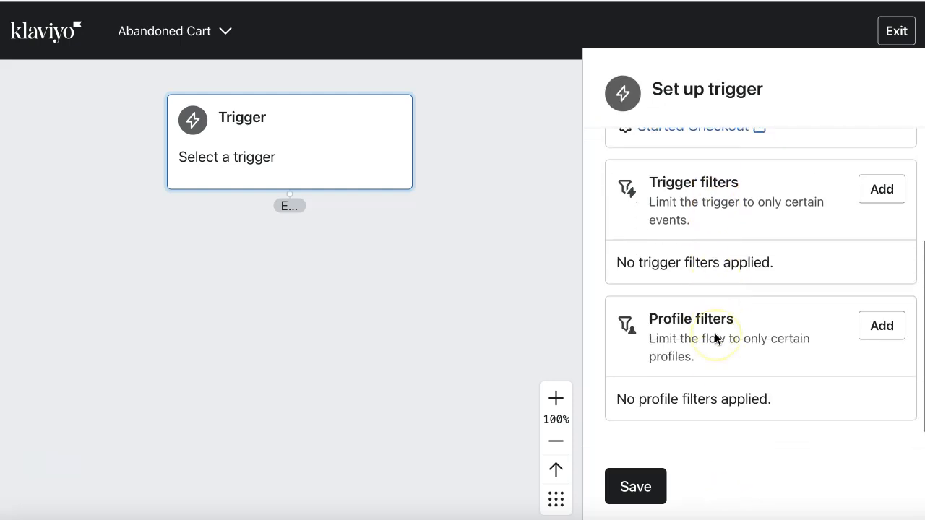
{"action": "scroll", "coordinate": [716, 337], "scroll_direction": "up", "scroll_amount": 3}
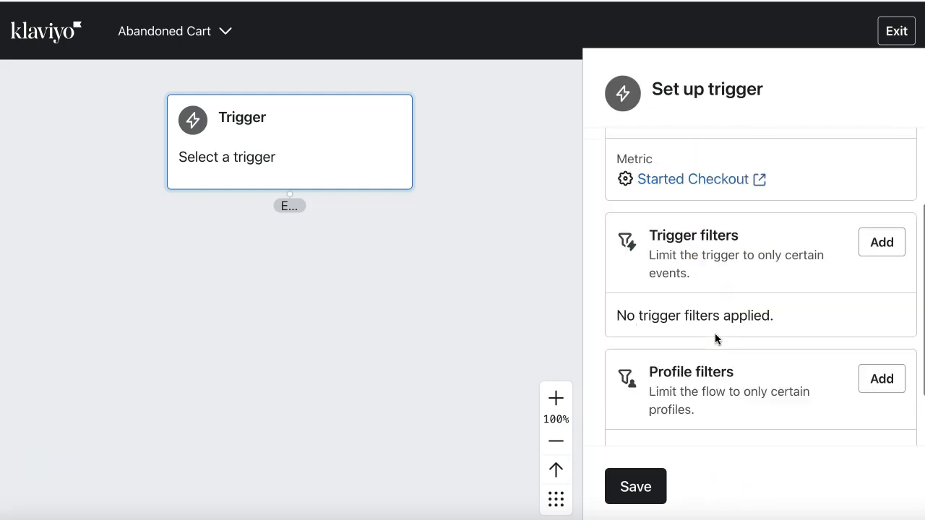
{"action": "left_click", "coordinate": [620, 164]}
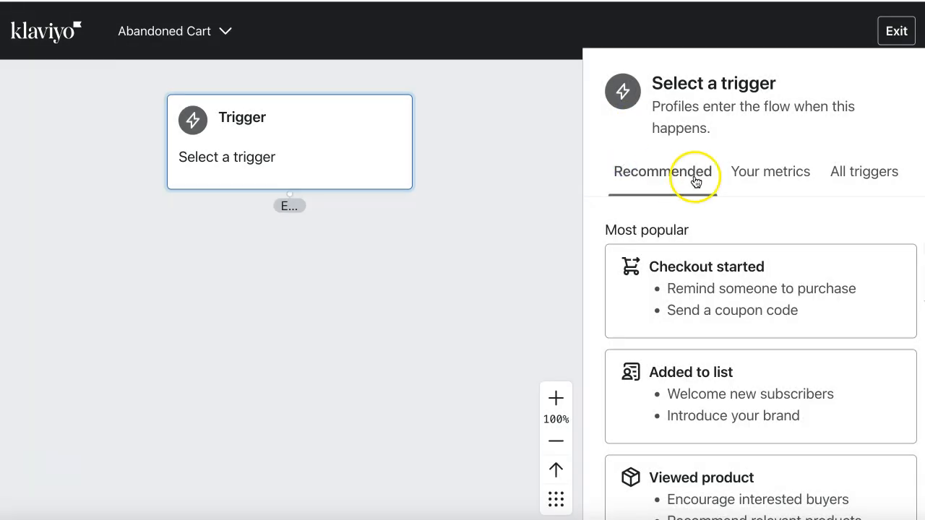
{"action": "left_click", "coordinate": [292, 205]}
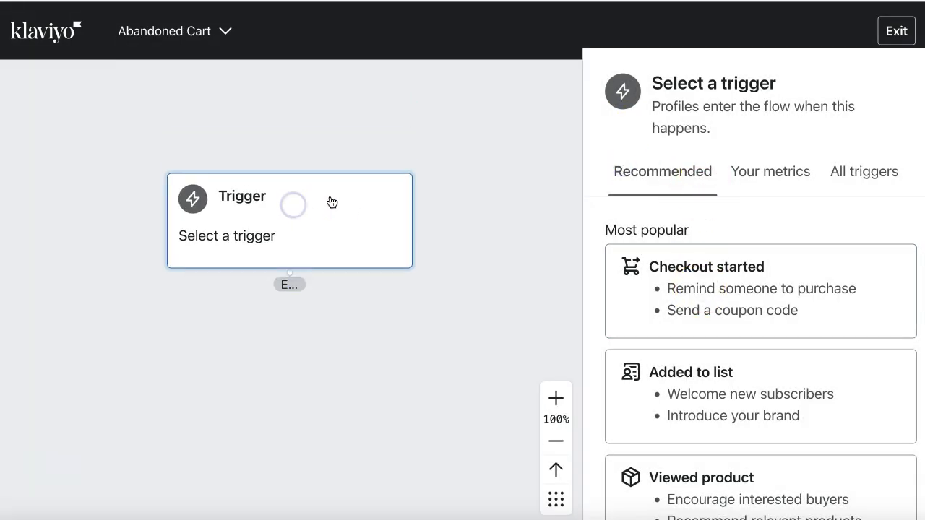
{"action": "scroll", "coordinate": [660, 229], "scroll_direction": "down", "scroll_amount": 5}
{"action": "scroll", "coordinate": [650, 225], "scroll_direction": "up", "scroll_amount": 5}
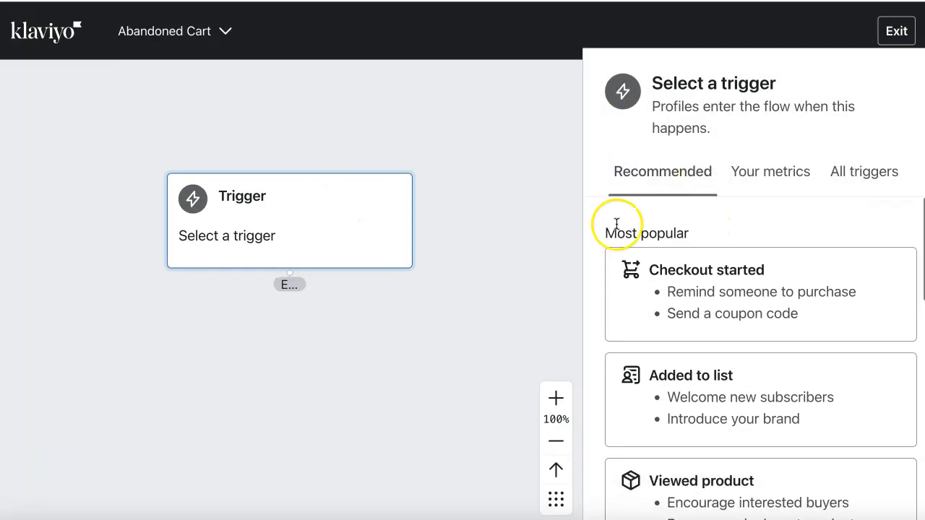
Step: Save Checkout started as the flow's trigger and add an email directly beneath it, opening the email's details
{"action": "left_click", "coordinate": [711, 318]}
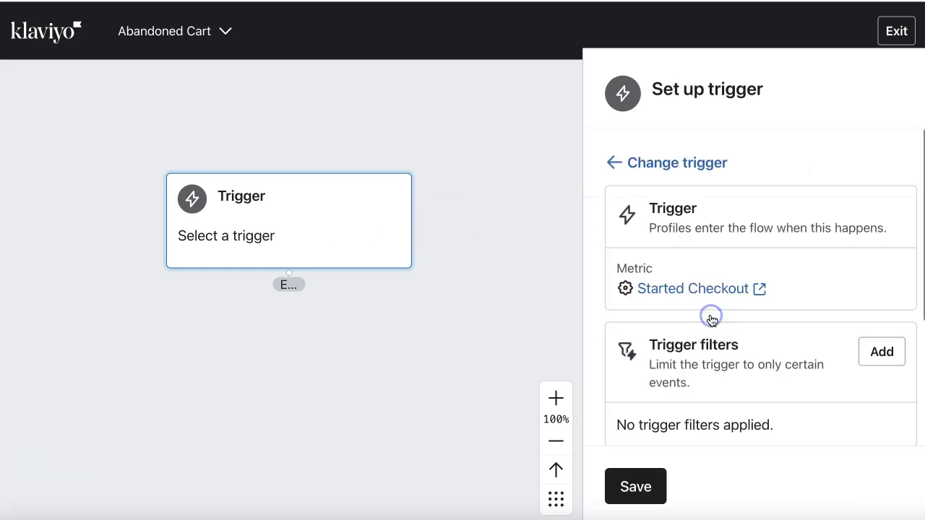
{"action": "left_click", "coordinate": [636, 489]}
{"action": "left_click", "coordinate": [585, 390]}
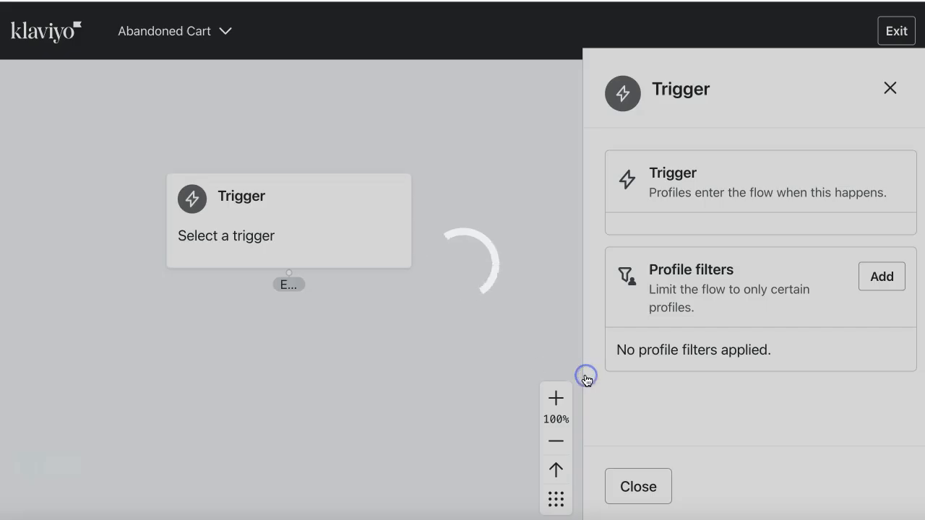
{"action": "left_click_drag", "start_coordinate": [116, 139], "coordinate": [528, 274]}
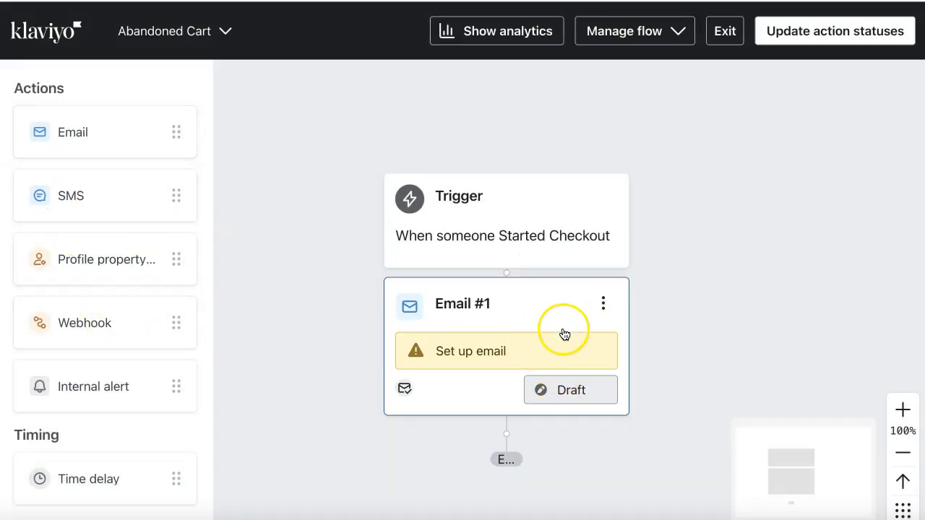
{"action": "left_click", "coordinate": [603, 299]}
Step: Name the email Try #1 and set its subject line to "I see you didn't complete your purchase"
{"action": "left_click_drag", "start_coordinate": [661, 187], "coordinate": [546, 186]}
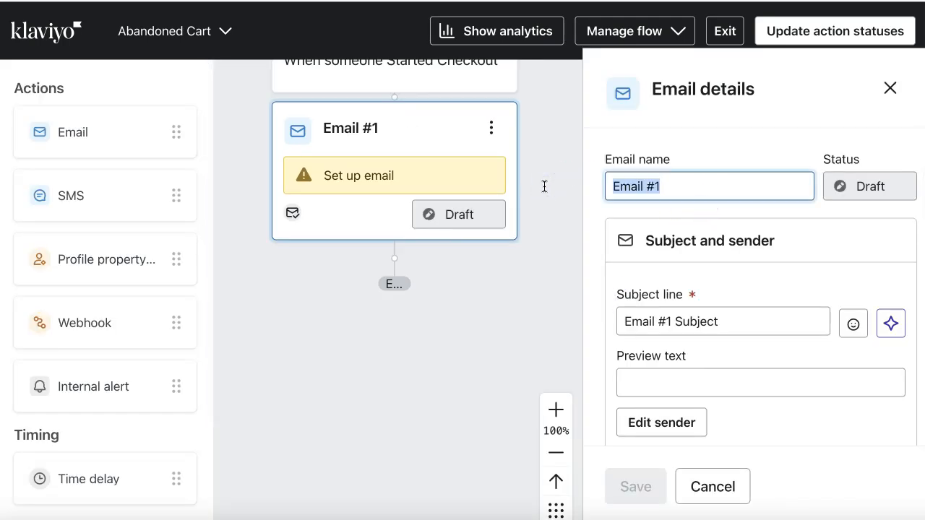
{"action": "type", "text": "Try"}
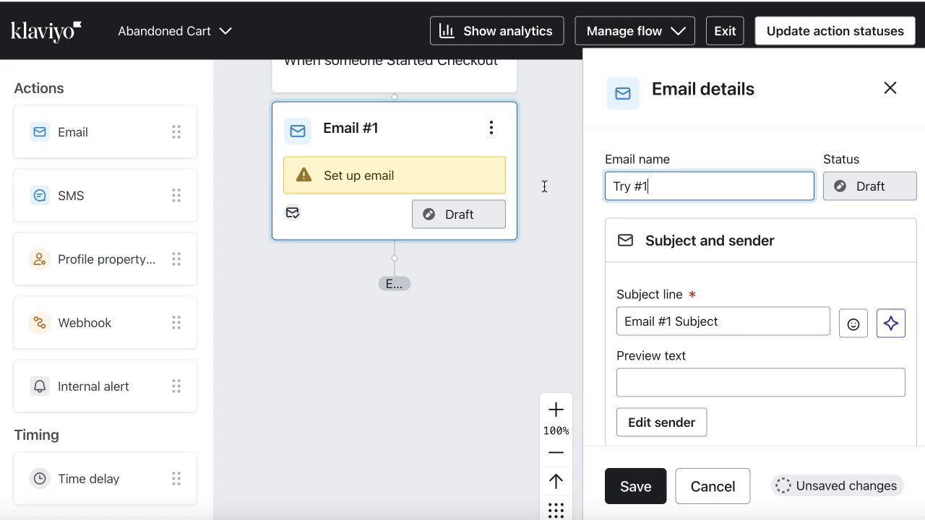
{"action": "left_click_drag", "start_coordinate": [754, 326], "coordinate": [557, 321]}
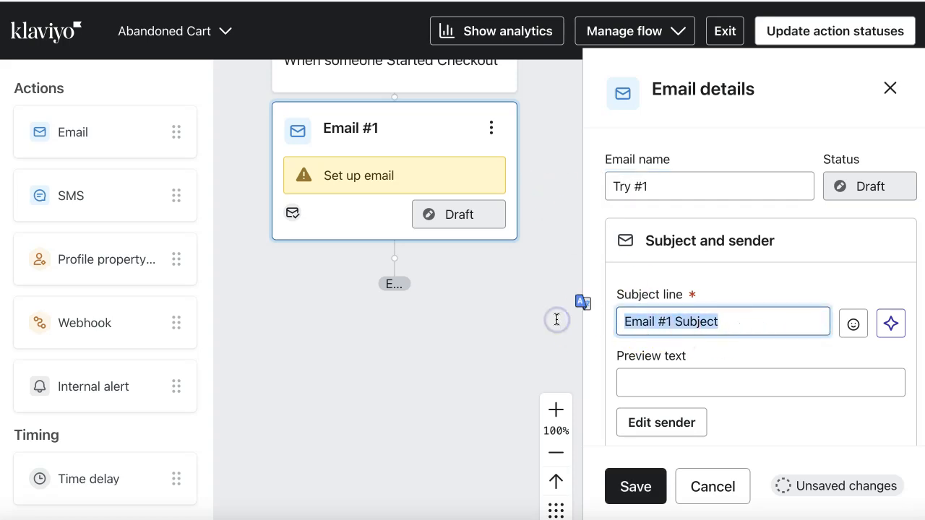
{"action": "key", "text": "BackSpace"}
{"action": "left_click", "coordinate": [739, 313]}
{"action": "type", "text": "I see"}
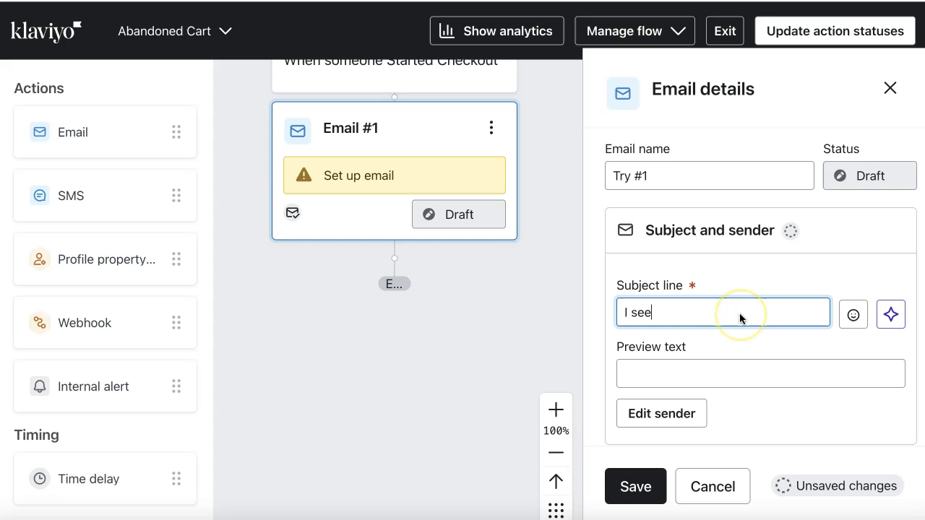
{"action": "type", "text": " You didn't complete your purchase"}
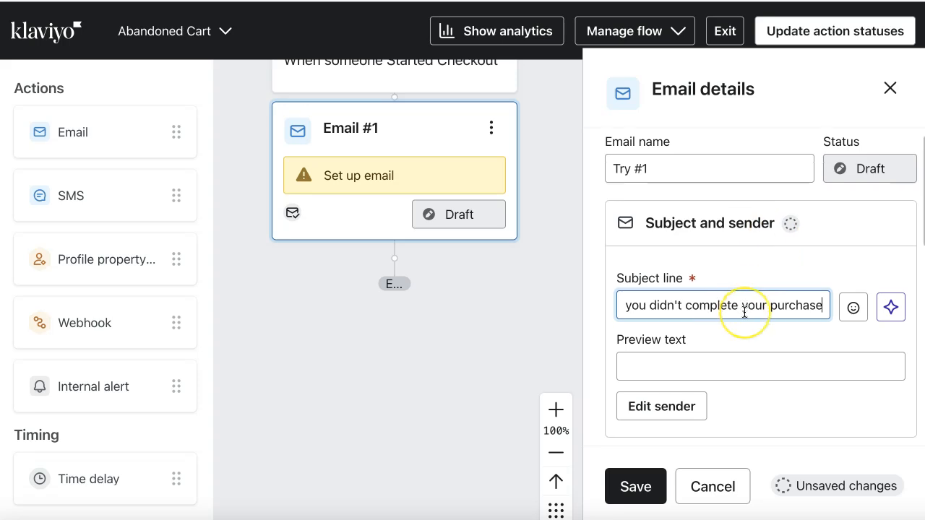
Step: Go to template selection from the email's details and create a blank email
{"action": "scroll", "coordinate": [747, 314], "scroll_direction": "down", "scroll_amount": 3}
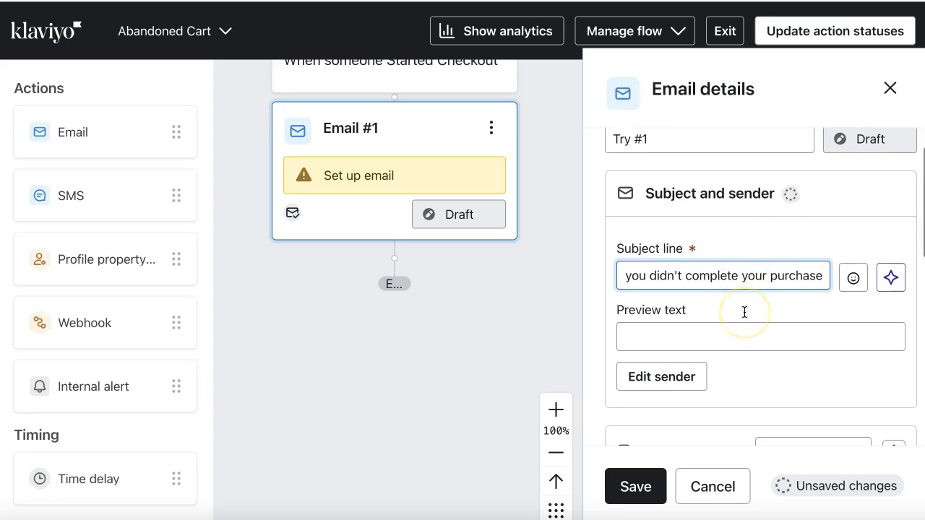
{"action": "scroll", "coordinate": [763, 301], "scroll_direction": "down", "scroll_amount": 5}
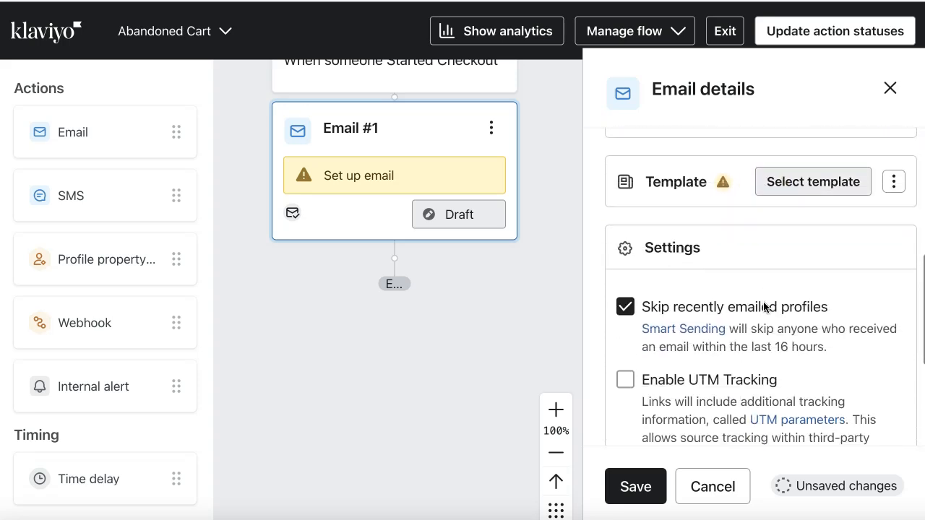
{"action": "scroll", "coordinate": [784, 232], "scroll_direction": "up", "scroll_amount": 3}
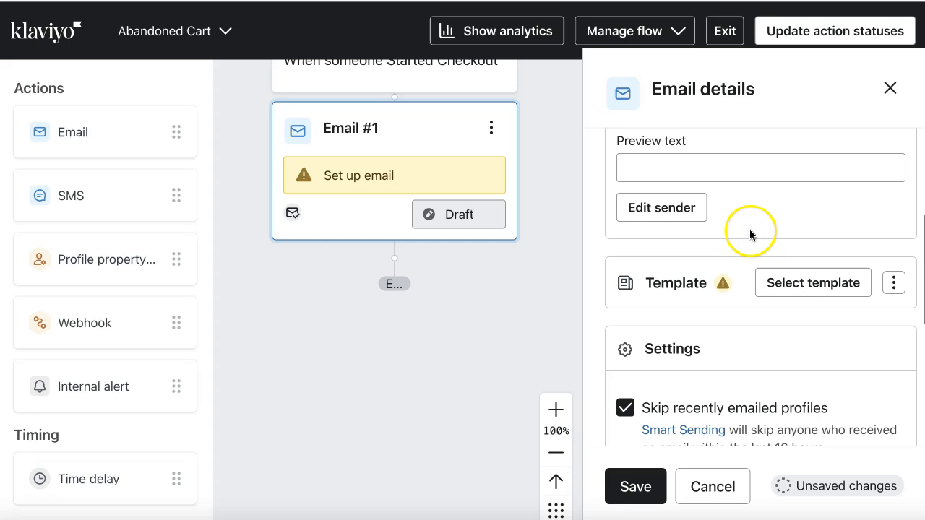
{"action": "scroll", "coordinate": [789, 283], "scroll_direction": "down", "scroll_amount": 6}
{"action": "scroll", "coordinate": [791, 290], "scroll_direction": "up", "scroll_amount": 4}
{"action": "left_click", "coordinate": [805, 237]}
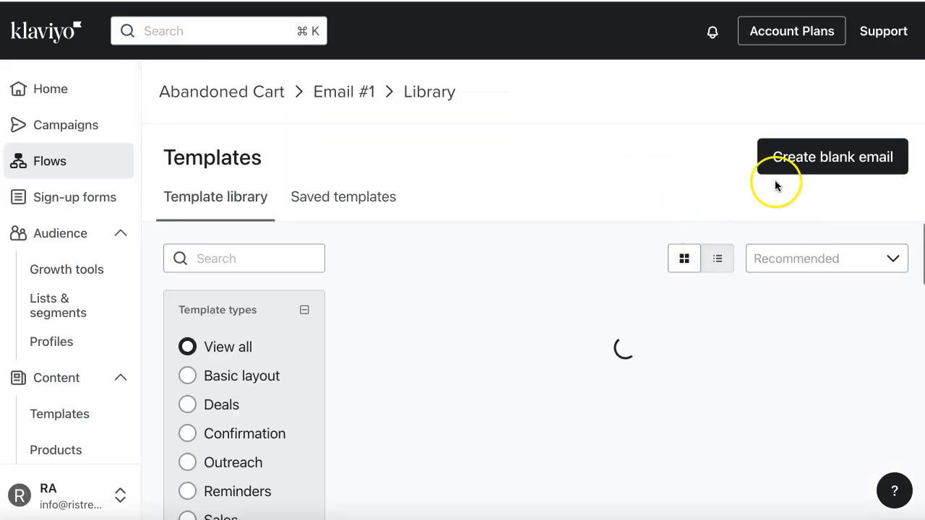
{"action": "scroll", "coordinate": [411, 380], "scroll_direction": "down", "scroll_amount": 5}
{"action": "scroll", "coordinate": [412, 381], "scroll_direction": "up", "scroll_amount": 5}
{"action": "left_click", "coordinate": [805, 164]}
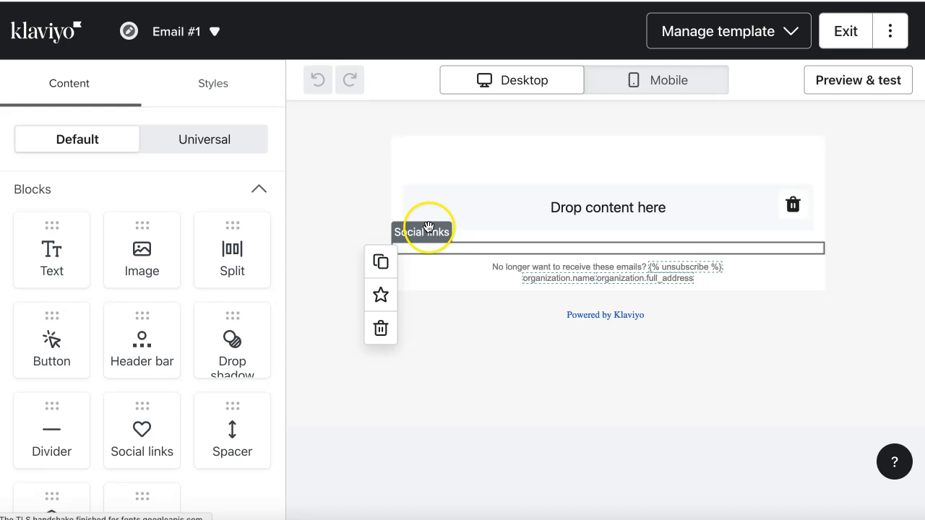
Step: Insert a text block below the logo and replace its placeholder with the greeting "Hi there,"
{"action": "left_click_drag", "start_coordinate": [59, 262], "coordinate": [563, 261]}
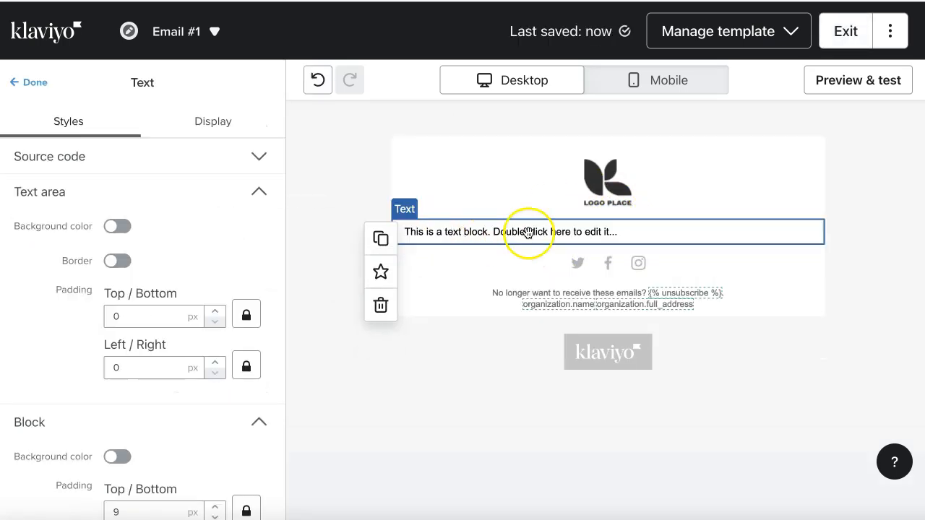
{"action": "double_click", "coordinate": [609, 226]}
{"action": "type", "text": "Hi there,"}
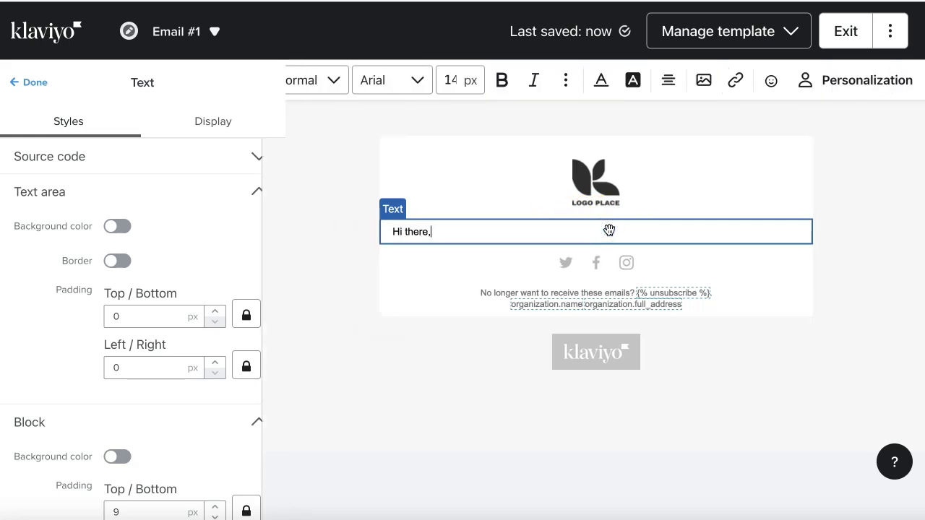
{"action": "key", "text": "Return"}
Step: Write "I see you didn't complete your purchase of" on a new line below the greeting
{"action": "type", "text": "I see you didin"}
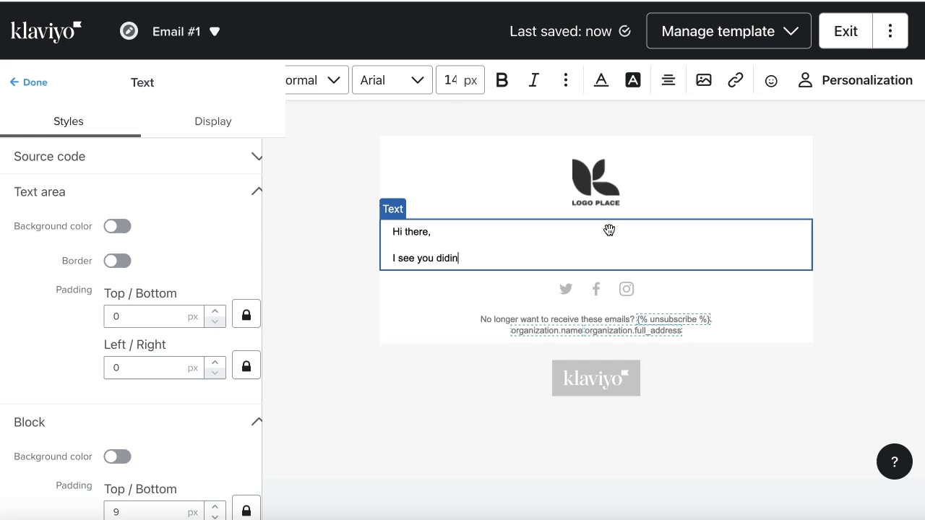
{"action": "key", "text": "BackSpace"}
{"action": "key", "text": "BackSpace"}
{"action": "type", "text": "n't complete your p"}
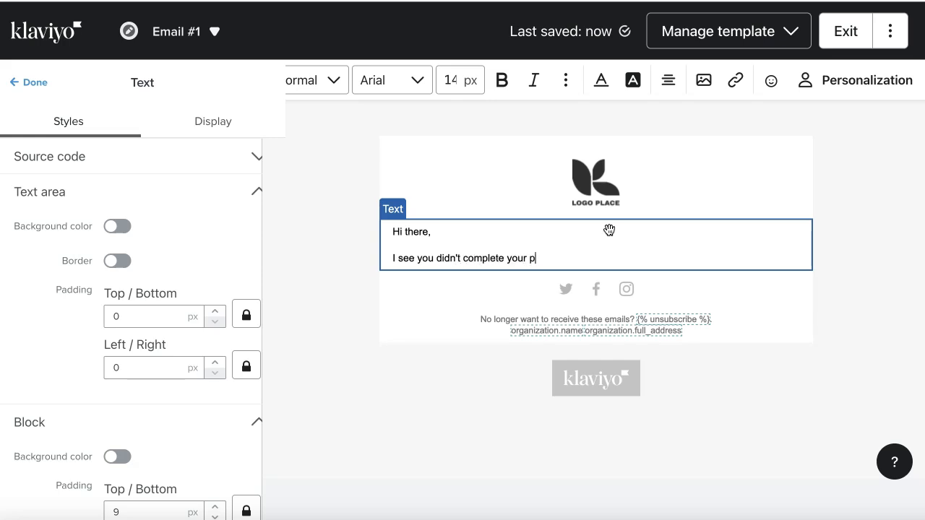
{"action": "type", "text": "urcahse"}
{"action": "key", "text": "BackSpace"}
{"action": "key", "text": "BackSpace"}
{"action": "key", "text": "BackSpace"}
{"action": "key", "text": "BackSpace"}
{"action": "type", "text": "hase"}
{"action": "left_click", "coordinate": [629, 182]}
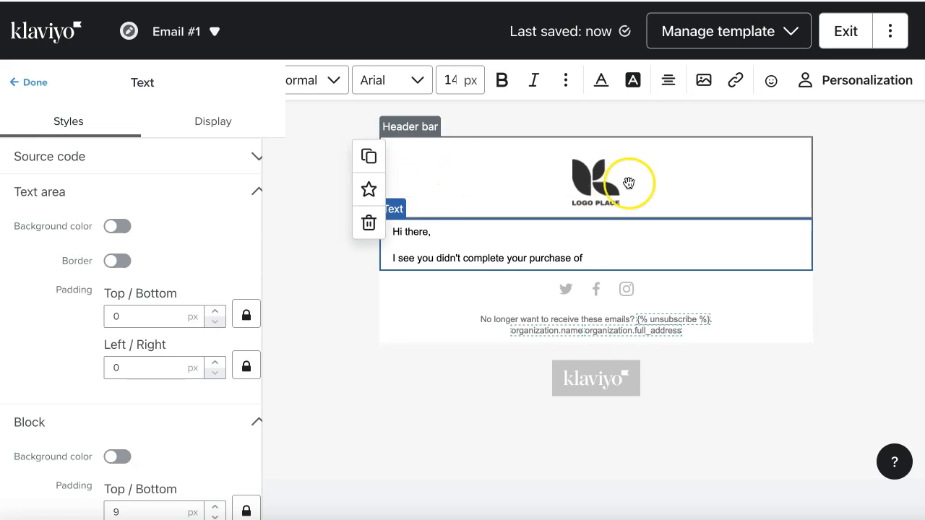
Step: View all event properties from the Event personalization options and copy the first item's ProductName variable
{"action": "left_click", "coordinate": [856, 85]}
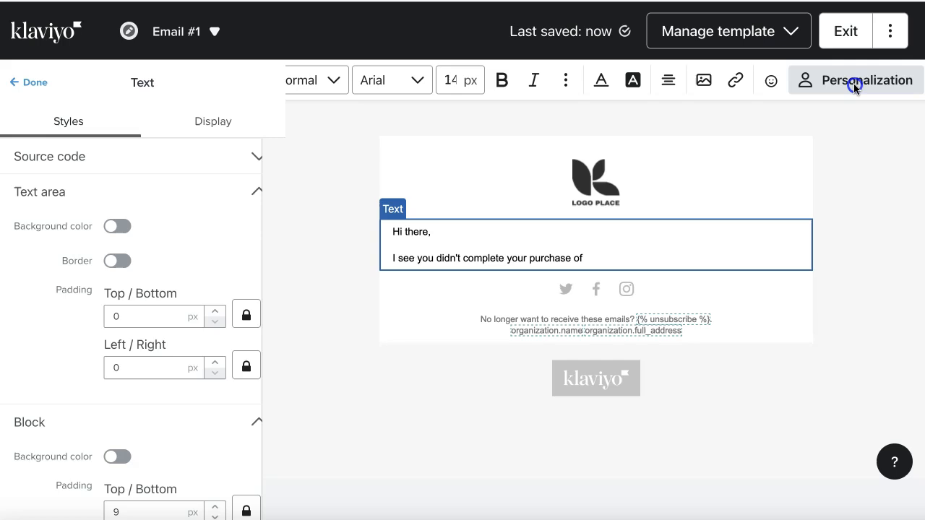
{"action": "left_click", "coordinate": [822, 161]}
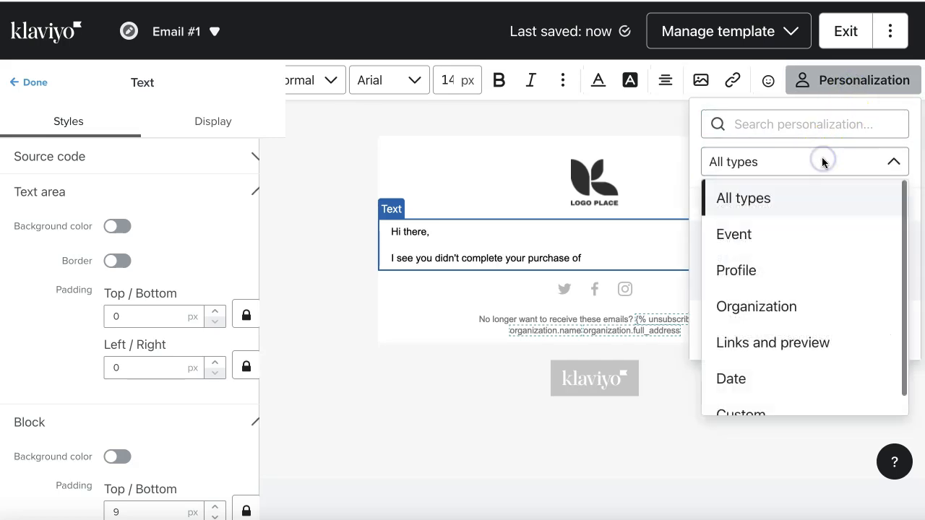
{"action": "left_click", "coordinate": [782, 234]}
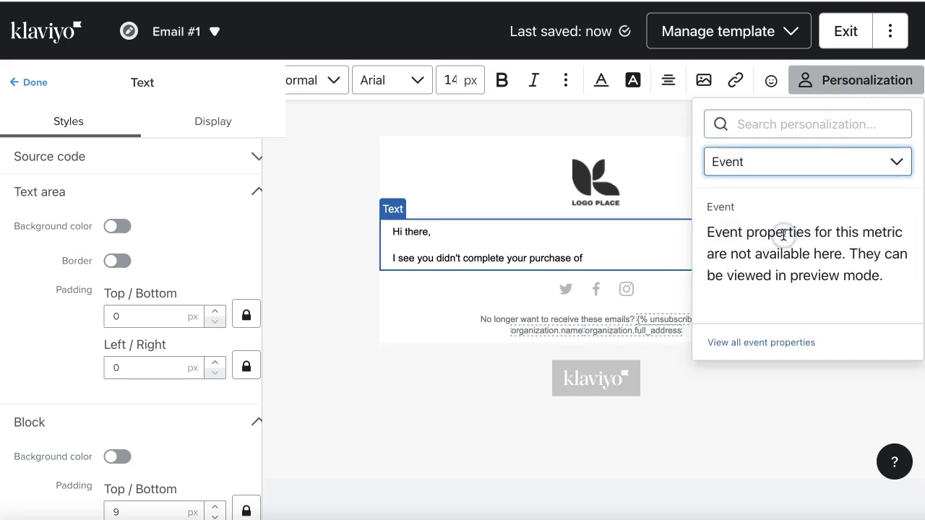
{"action": "left_click", "coordinate": [762, 342]}
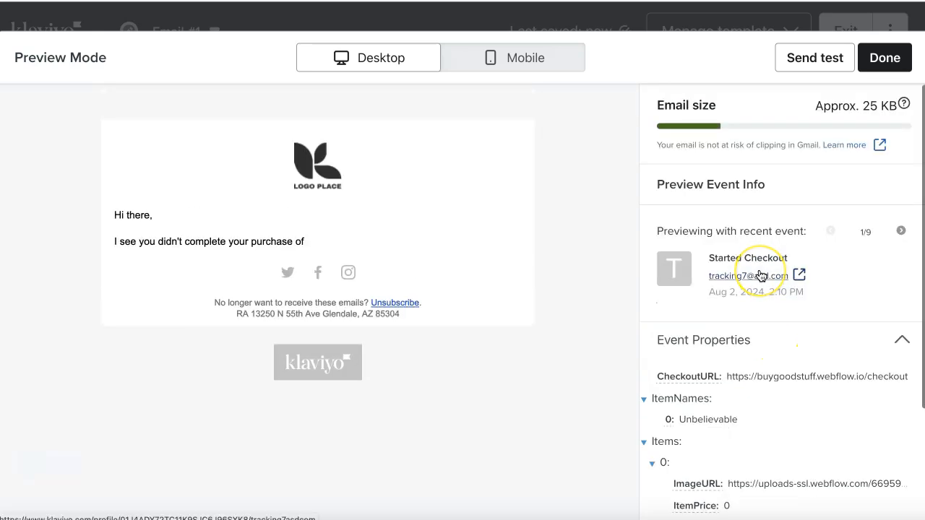
{"action": "scroll", "coordinate": [760, 277], "scroll_direction": "down", "scroll_amount": 2}
{"action": "scroll", "coordinate": [761, 276], "scroll_direction": "down", "scroll_amount": 1}
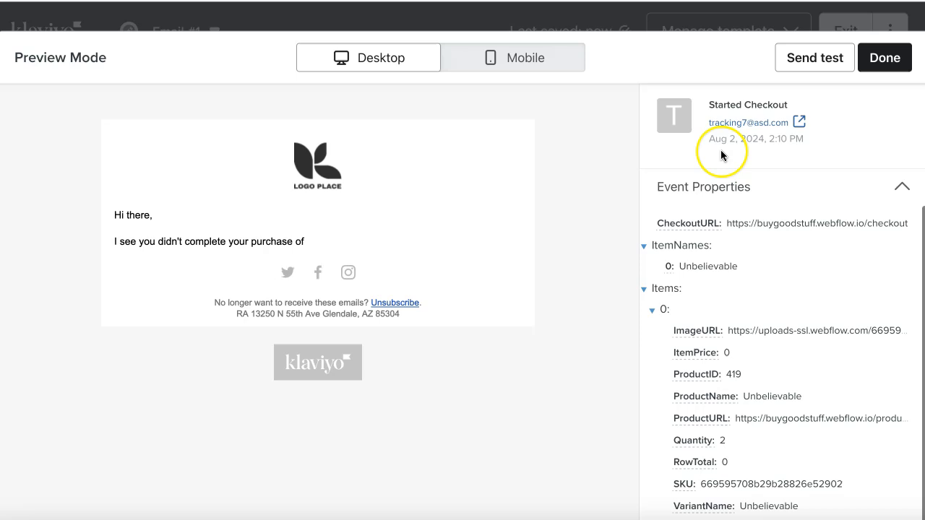
{"action": "left_click", "coordinate": [699, 399]}
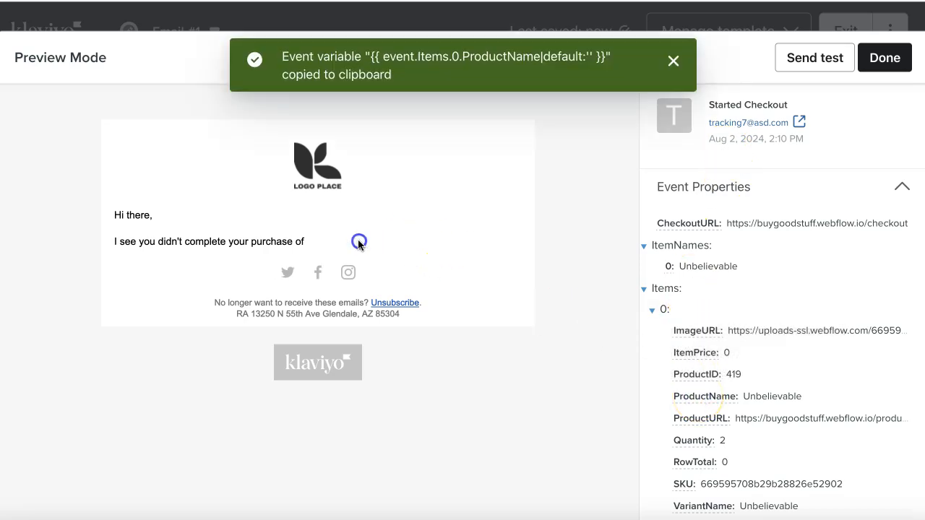
{"action": "left_click", "coordinate": [672, 62]}
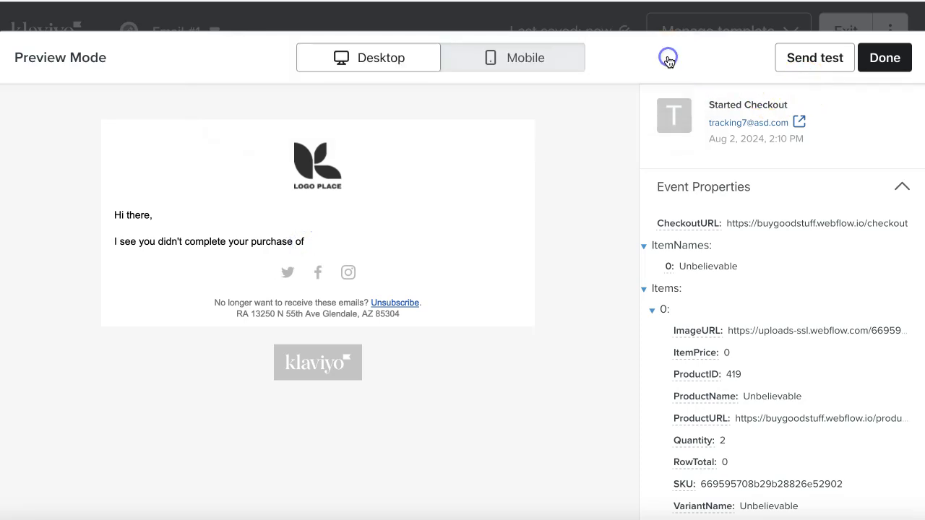
Step: Leave the preview and paste the ProductName variable as text only after "purchase of"
{"action": "left_click", "coordinate": [884, 57]}
{"action": "left_click", "coordinate": [607, 258]}
{"action": "key", "text": "ctrl+v"}
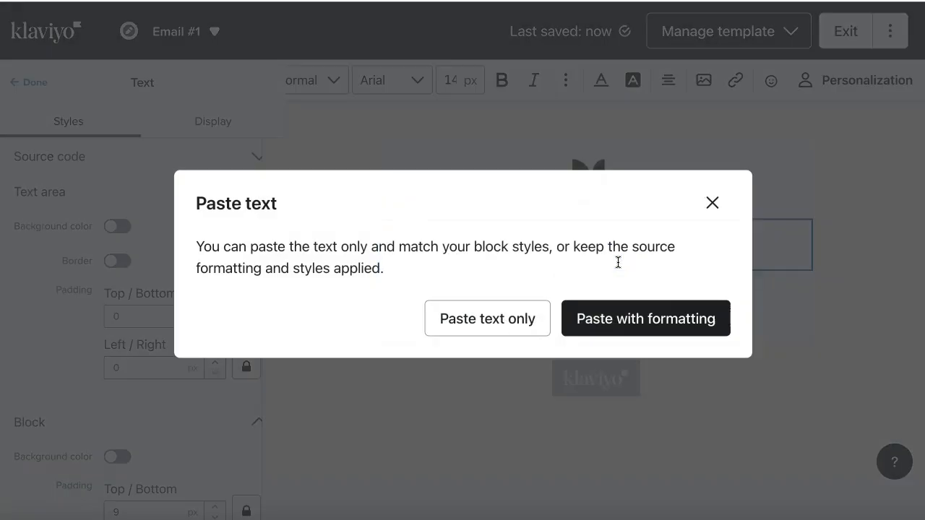
{"action": "left_click", "coordinate": [528, 325]}
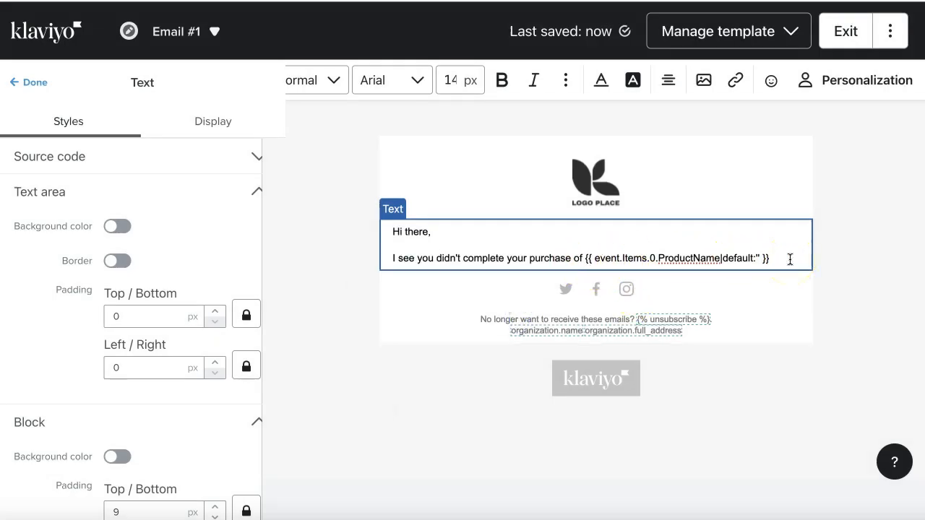
Step: Continue the sentence after the product variable with ", we'd love to have you complete your purchase"
{"action": "left_click", "coordinate": [760, 258]}
{"action": "left_click", "coordinate": [776, 259]}
{"action": "type", "text": ", We'd"}
{"action": "key", "text": "BackSpace"}
{"action": "type", "text": "d love to have you"}
{"action": "left_click", "coordinate": [791, 252]}
{"action": "type", "text": "pur"}
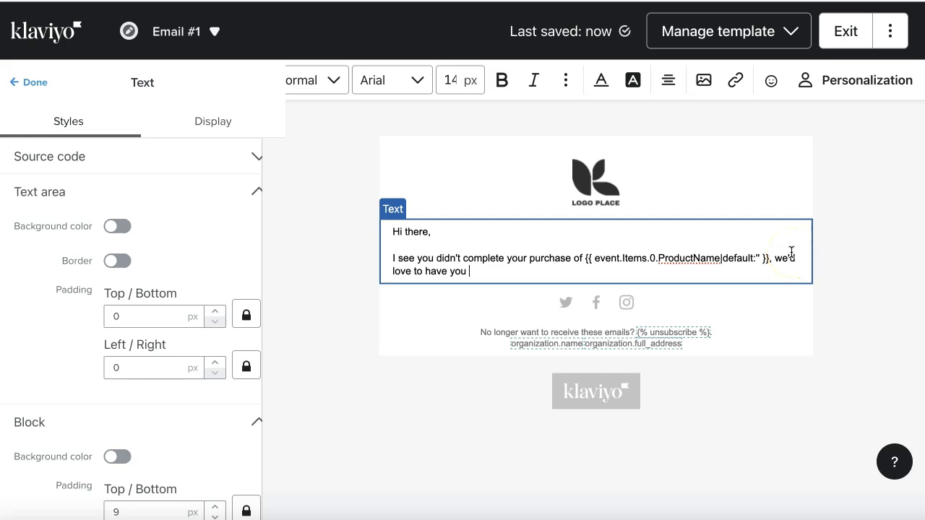
{"action": "type", "text": "cop"}
{"action": "key", "text": "BackSpace"}
{"action": "type", "text": "mpl"}
{"action": "type", "text": "ete your purchase"}
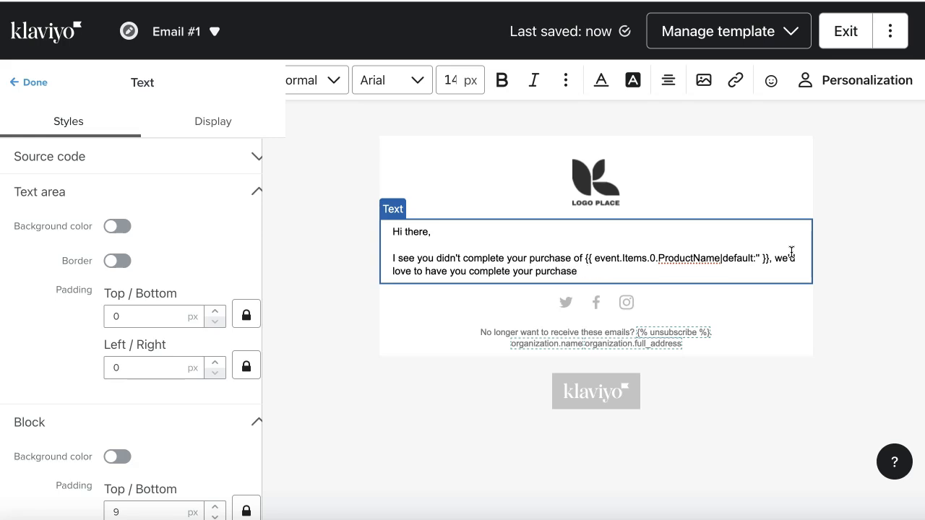
{"action": "type", "text": " andase do so at:"}
{"action": "key", "text": "Return"}
{"action": "key", "text": "Return"}
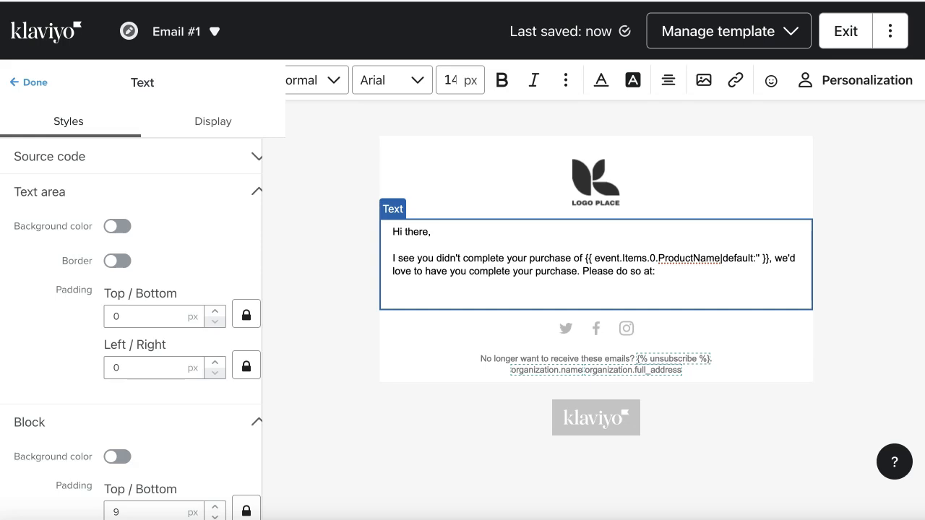
{"action": "left_click", "coordinate": [515, 292]}
{"action": "left_click", "coordinate": [489, 299]}
{"action": "key", "text": "ctrl+v"}
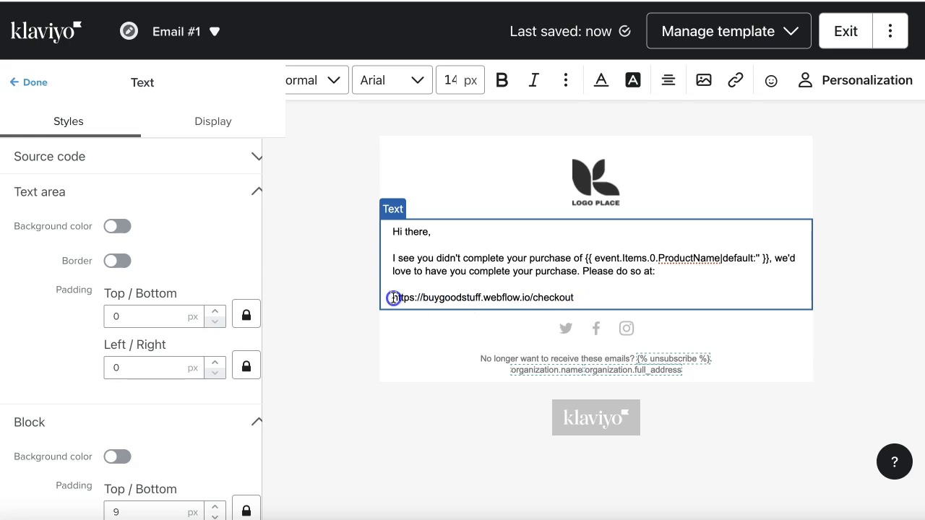
Step: Turn the checkout URL into a link, change its displayed text to "Checkout Here!", and exit the email editor
{"action": "left_click_drag", "start_coordinate": [394, 297], "coordinate": [575, 298]}
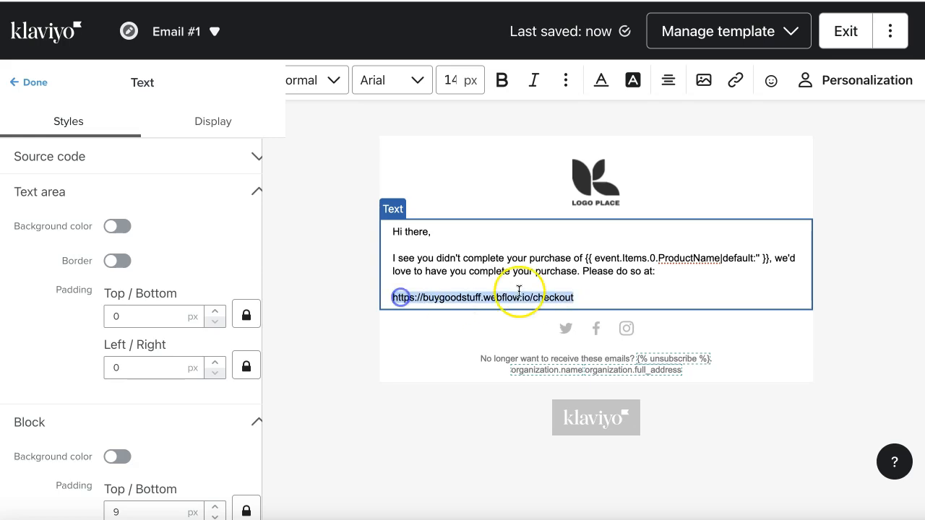
{"action": "left_click", "coordinate": [733, 84]}
{"action": "key", "text": "ctrl+v"}
{"action": "left_click", "coordinate": [570, 198]}
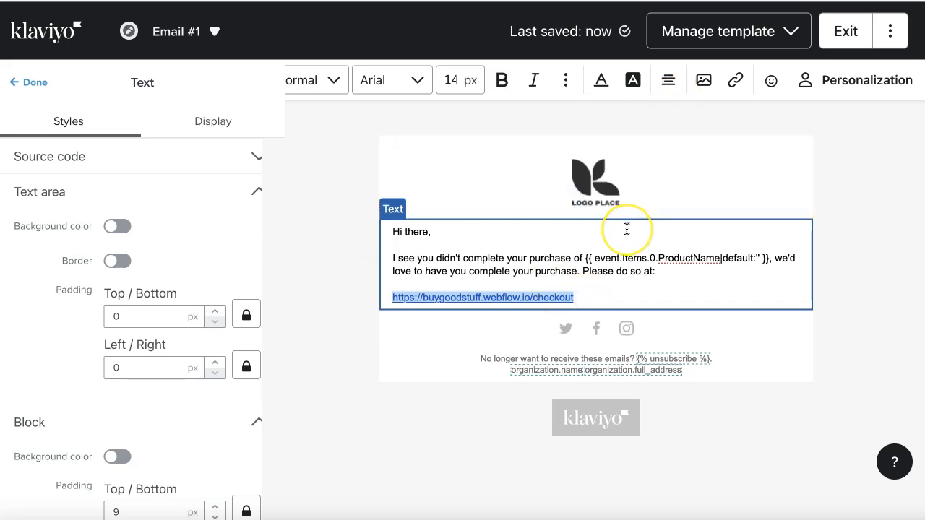
{"action": "type", "text": "Checkout Here!"}
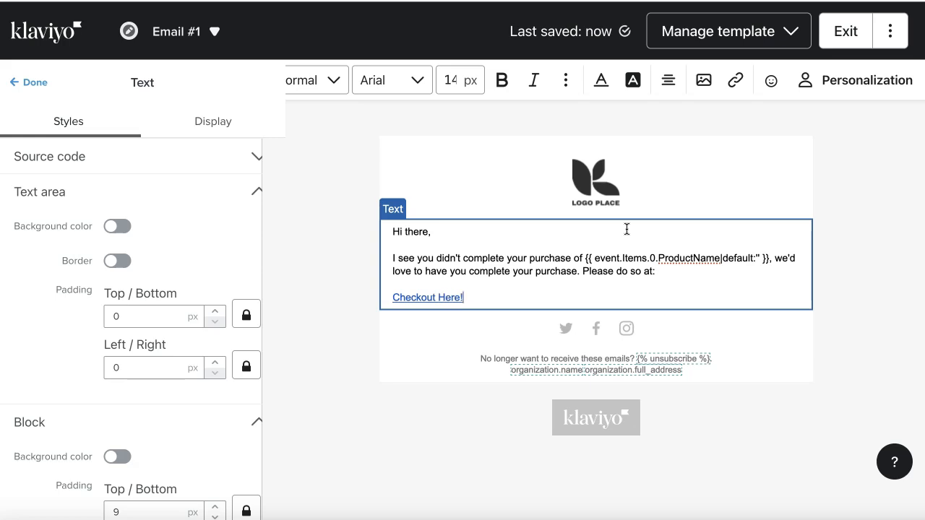
{"action": "left_click", "coordinate": [847, 32]}
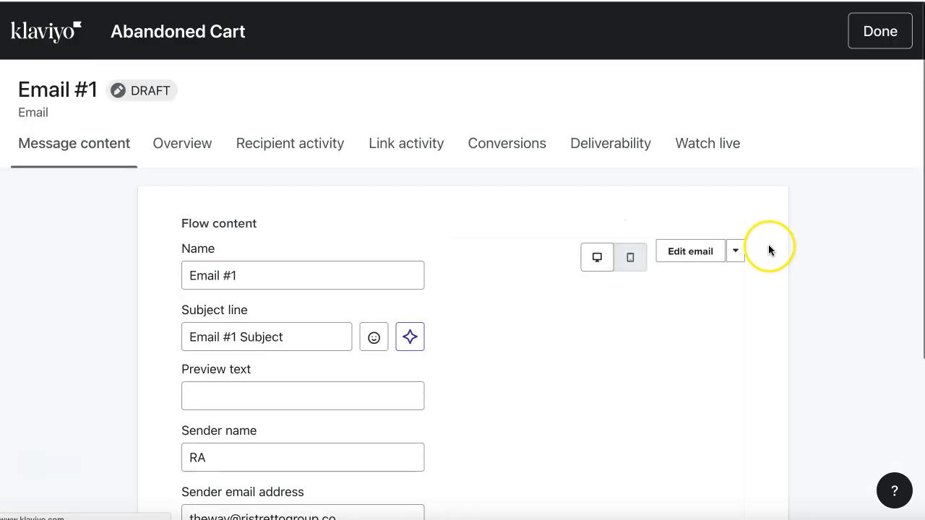
Step: Rename the email as "Abandoned Cart Try #1"
{"action": "left_click", "coordinate": [261, 276]}
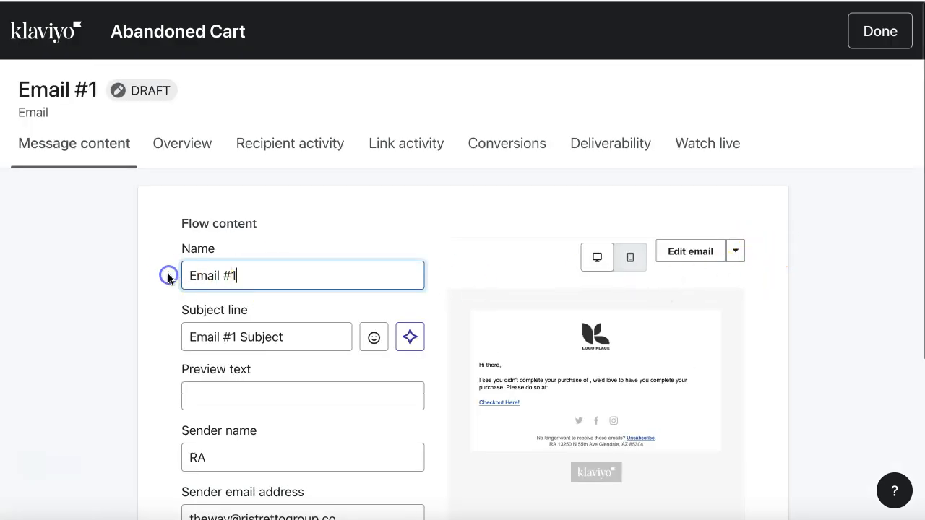
{"action": "left_click_drag", "start_coordinate": [274, 279], "coordinate": [186, 274]}
{"action": "type", "text": "Email"}
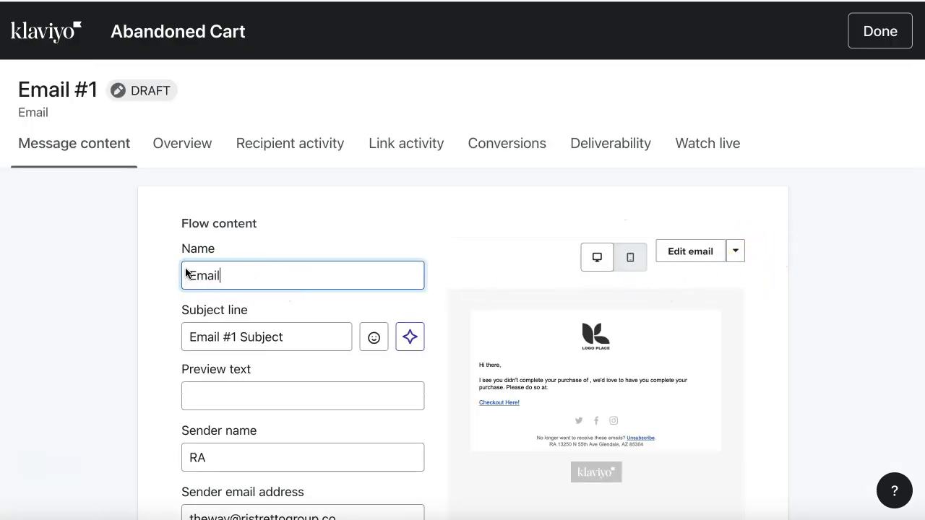
{"action": "key", "text": "ctrl+a"}
{"action": "type", "text": "Aban"}
{"action": "key", "text": "BackSpace"}
{"action": "type", "text": "andoned Cart"}
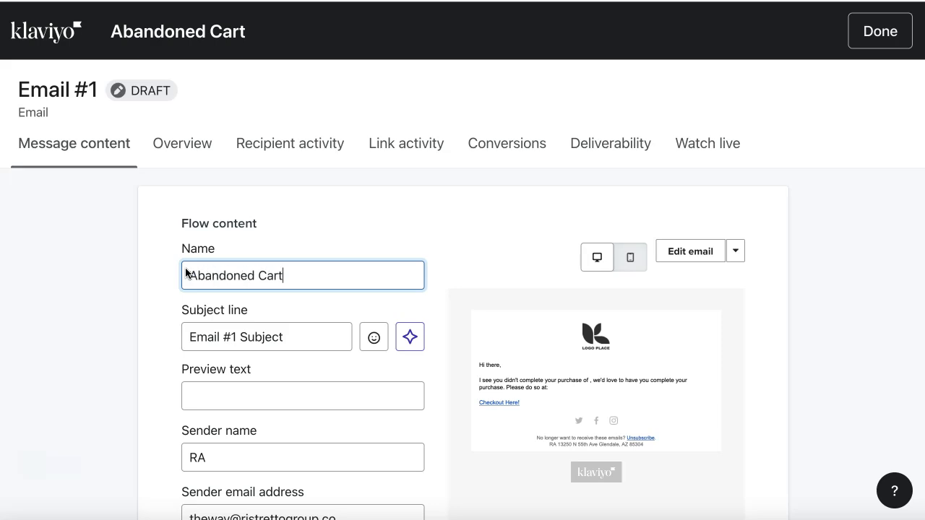
{"action": "type", "text": " Try @"}
{"action": "key", "text": "BackSpace"}
{"action": "type", "text": "#1"}
Step: Set the email's subject line to "We noticed you didn't complete your purchase!" and finish editing the message
{"action": "key", "text": "Tab"}
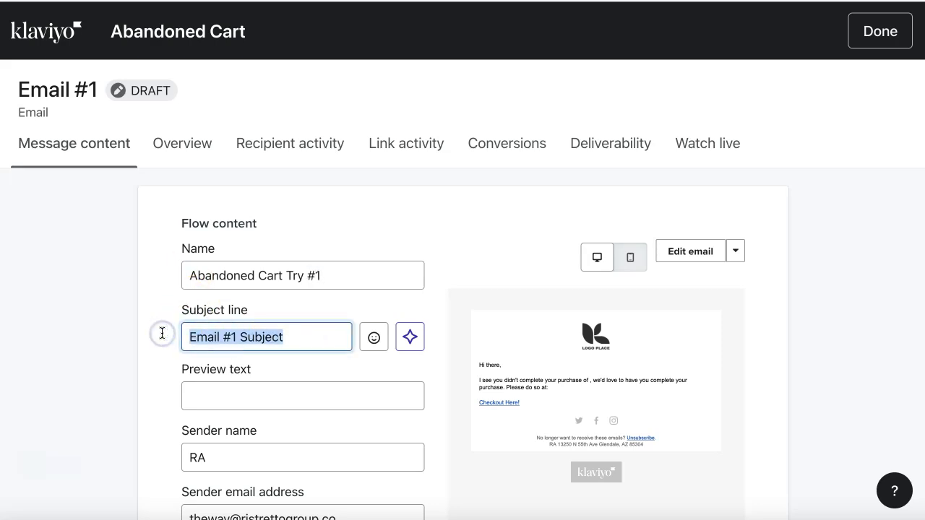
{"action": "type", "text": "He noticed "}
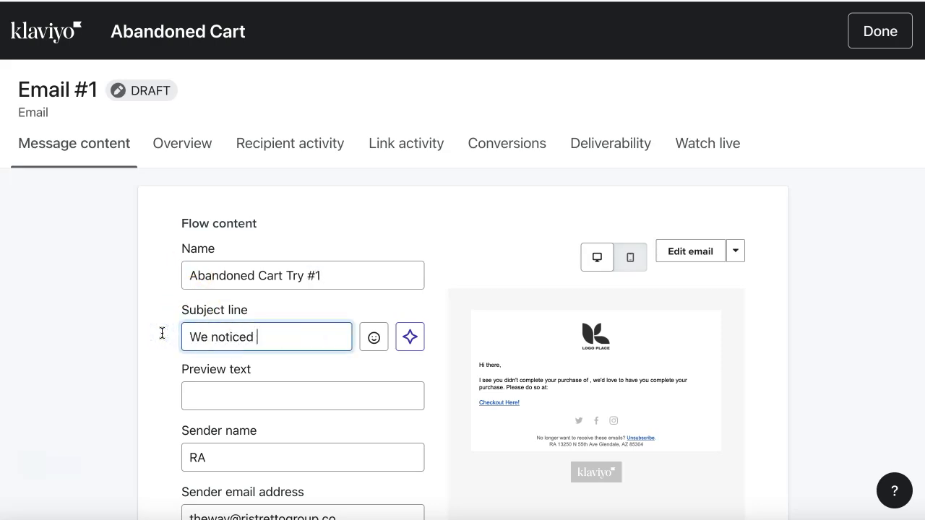
{"action": "type", "text": "you didn't complet"}
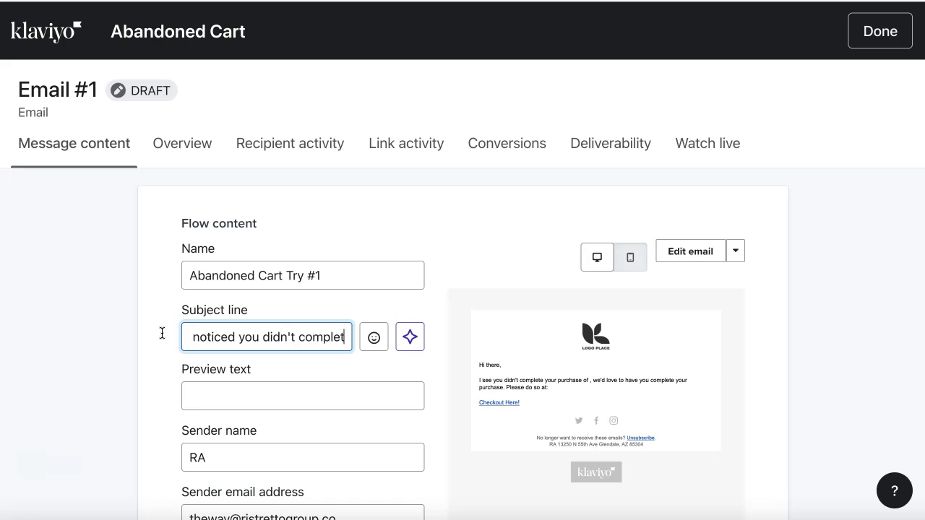
{"action": "type", "text": "e your purchase!"}
{"action": "scroll", "coordinate": [409, 351], "scroll_direction": "down", "scroll_amount": 2}
{"action": "scroll", "coordinate": [417, 355], "scroll_direction": "up", "scroll_amount": 2}
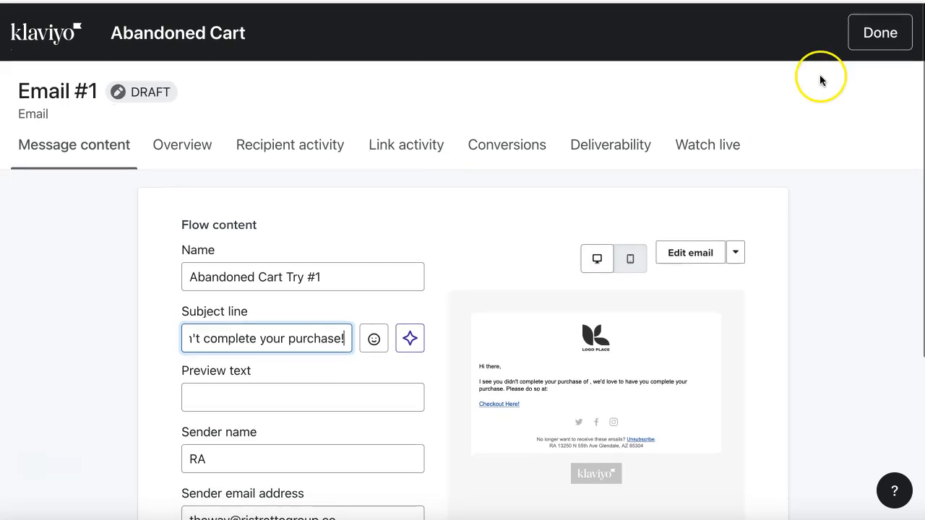
{"action": "left_click", "coordinate": [877, 29]}
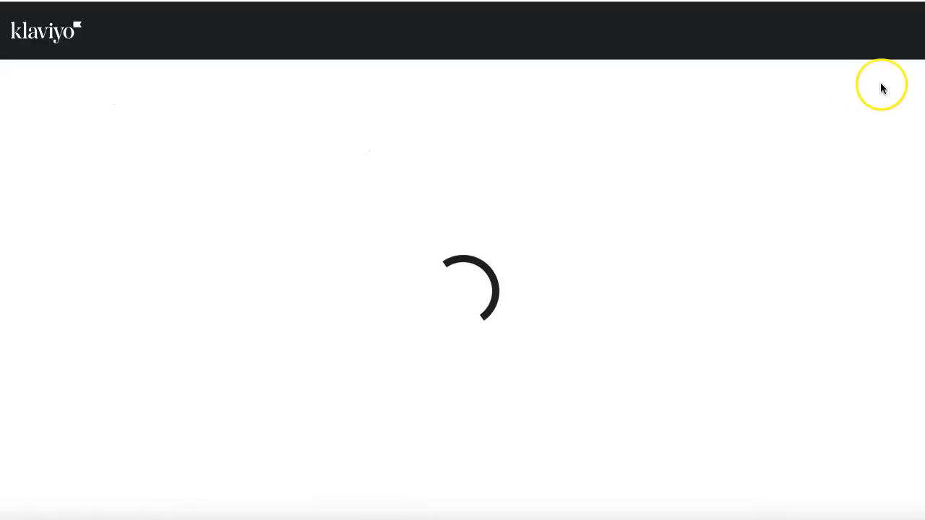
Step: Check the email details and trigger in the Abandoned Cart flow, and start reviewing and turning on the flow
{"action": "scroll", "coordinate": [754, 292], "scroll_direction": "down", "scroll_amount": 4}
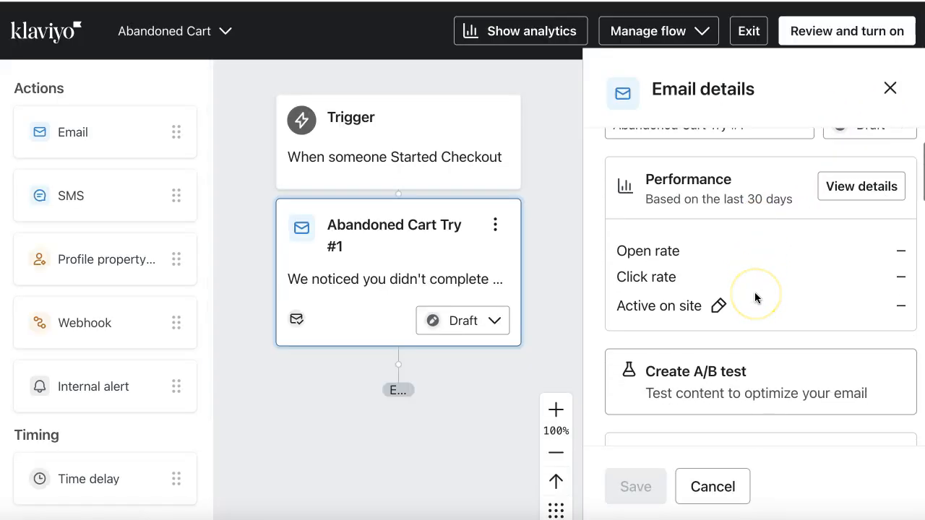
{"action": "scroll", "coordinate": [755, 292], "scroll_direction": "up", "scroll_amount": 6}
{"action": "left_click", "coordinate": [395, 139]}
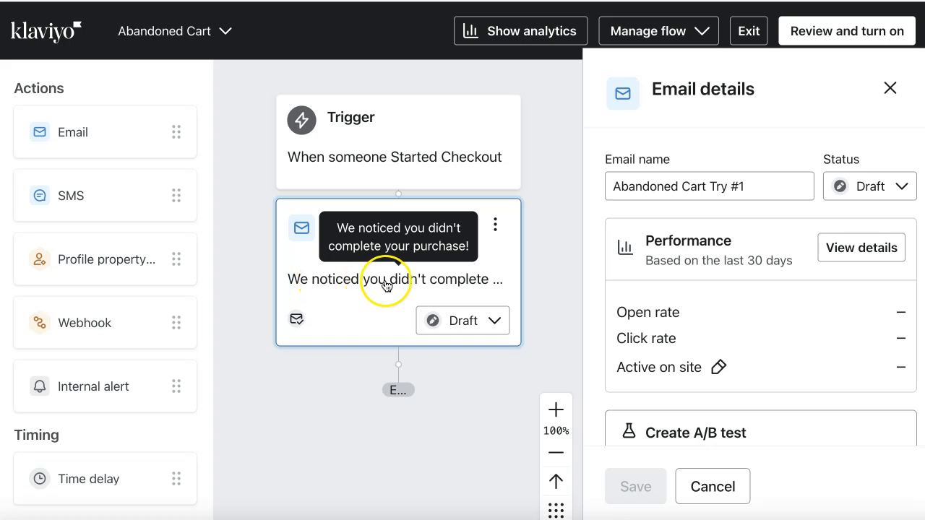
{"action": "left_click", "coordinate": [847, 35]}
{"action": "left_click", "coordinate": [599, 360]}
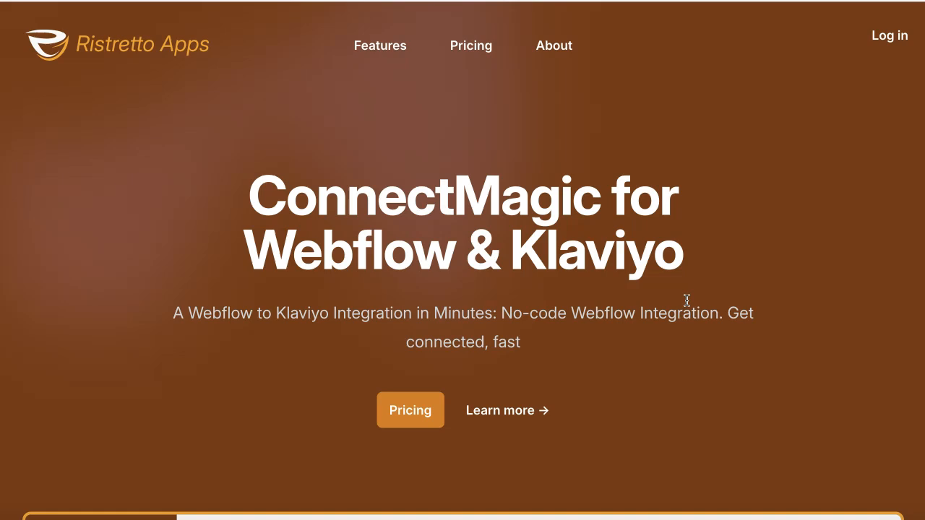
{"action": "left_click", "coordinate": [326, 385]}
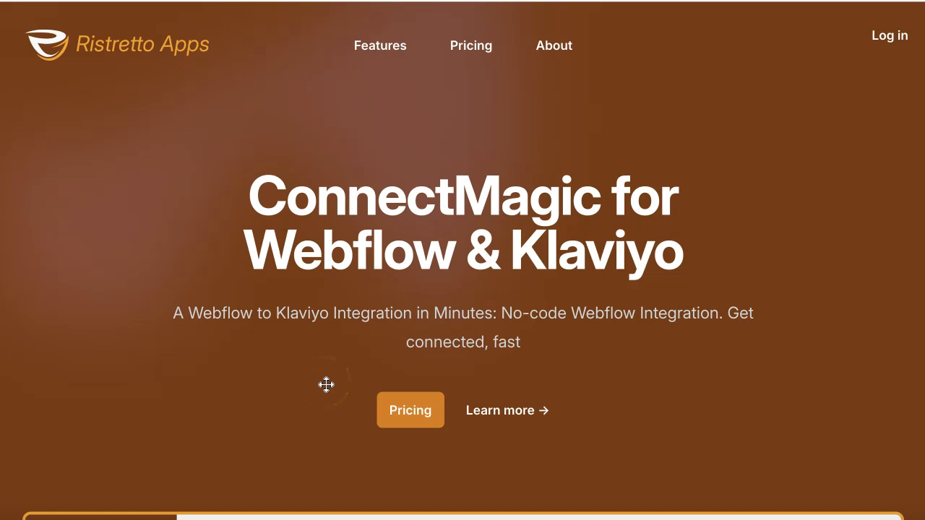